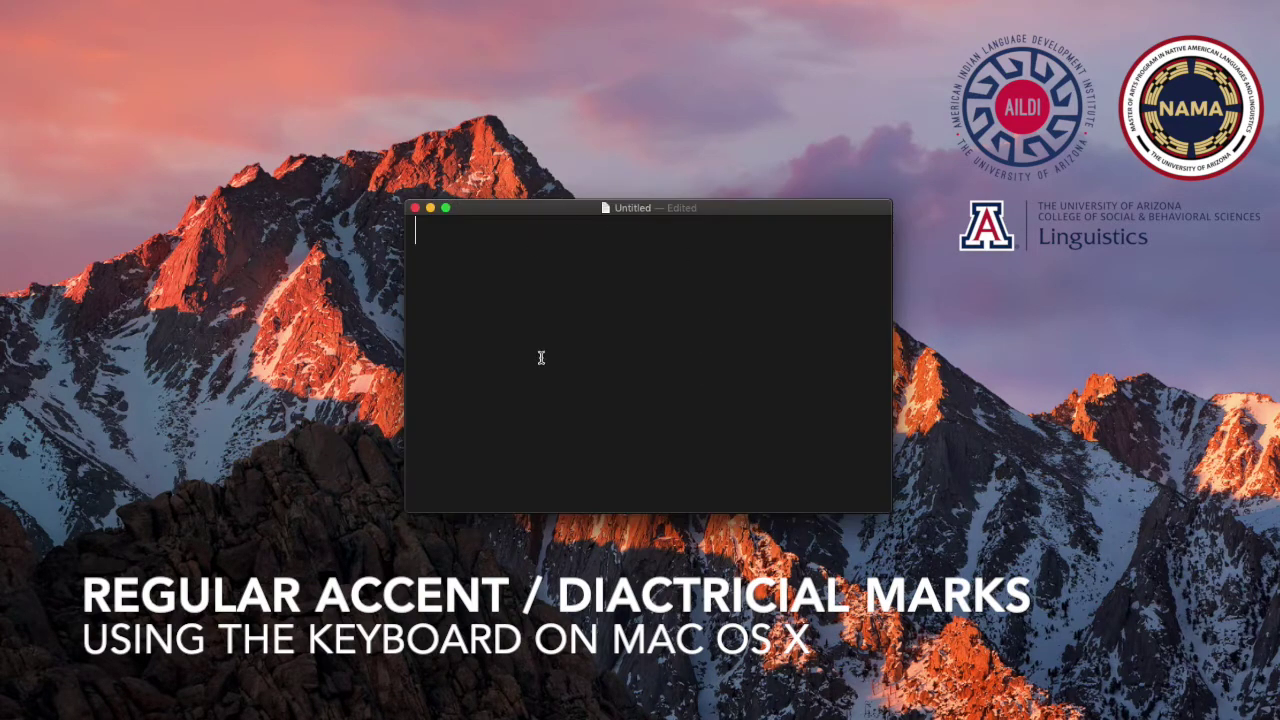
Type the sample text æbčdę, choosing æ, č and ę from the accent popups
text(a)
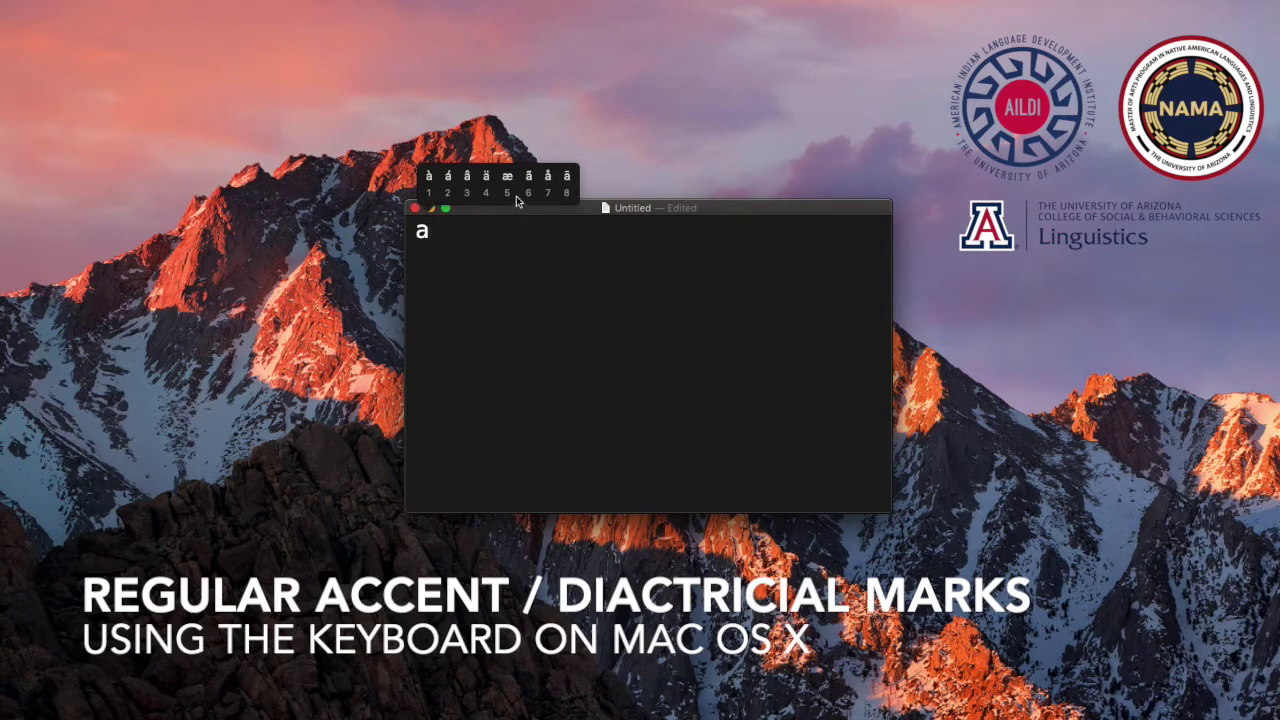
click(509, 196)
text(b)
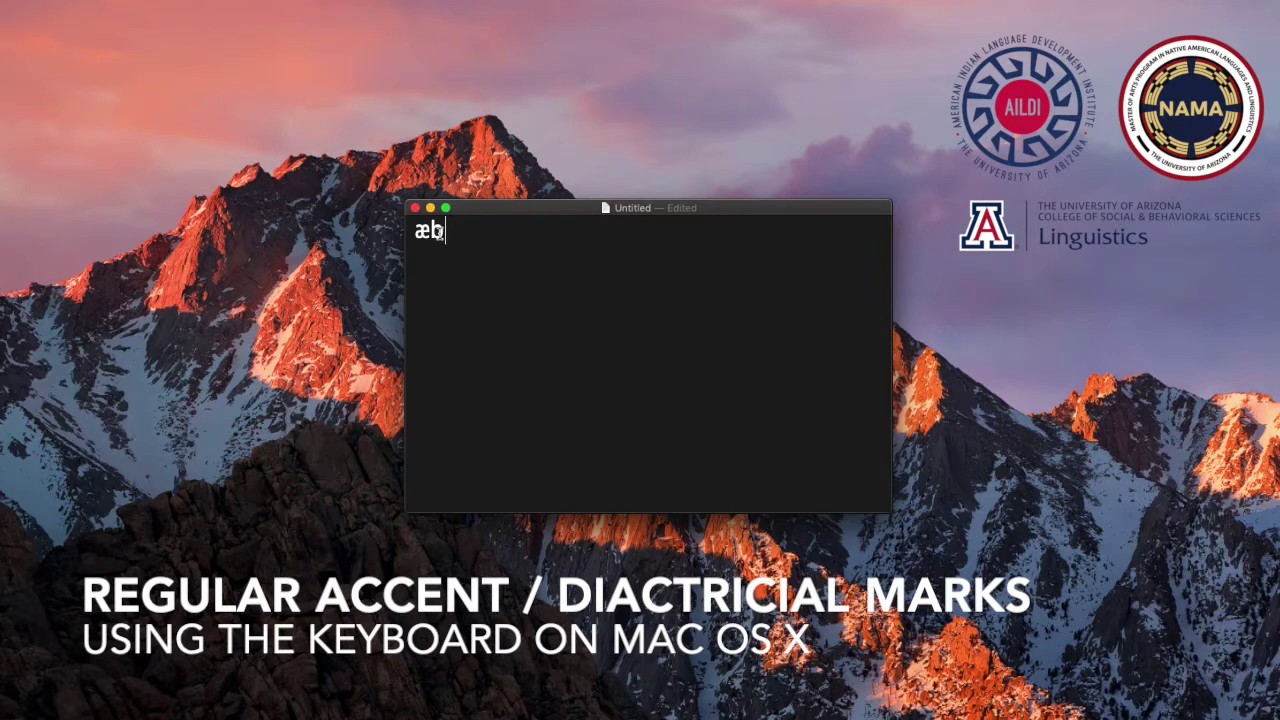
text(c)
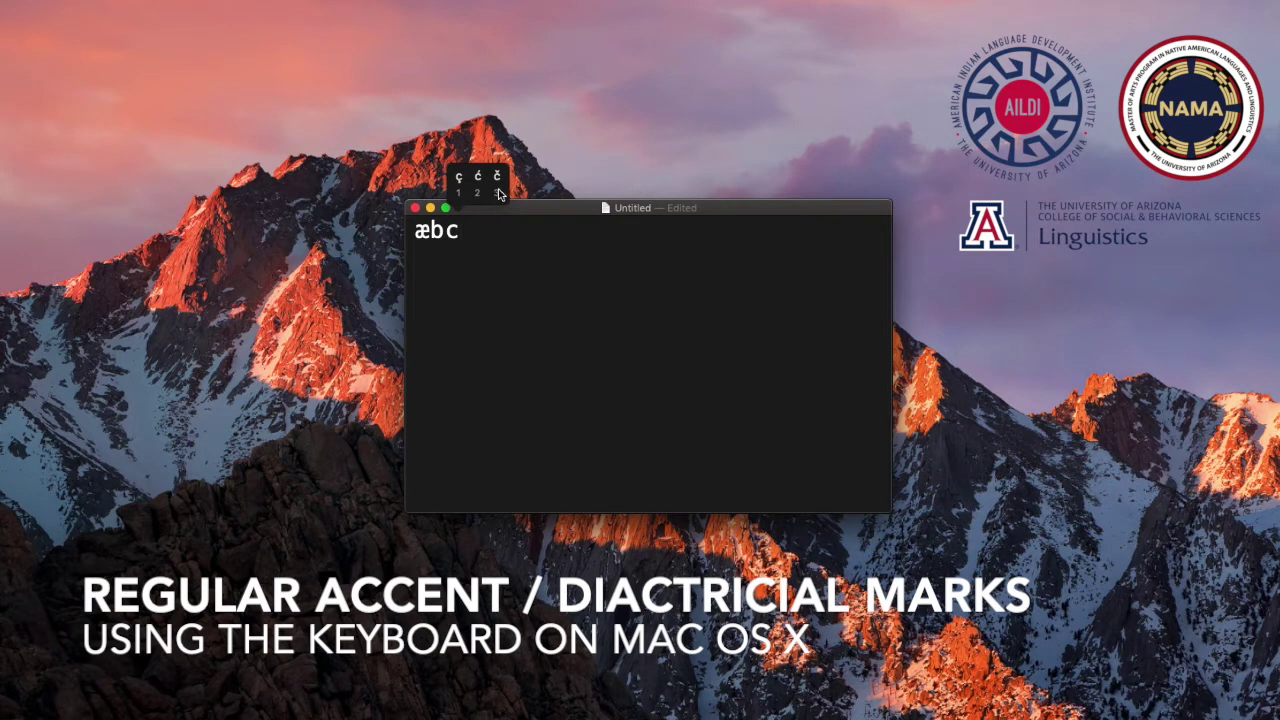
click(496, 190)
text(d)
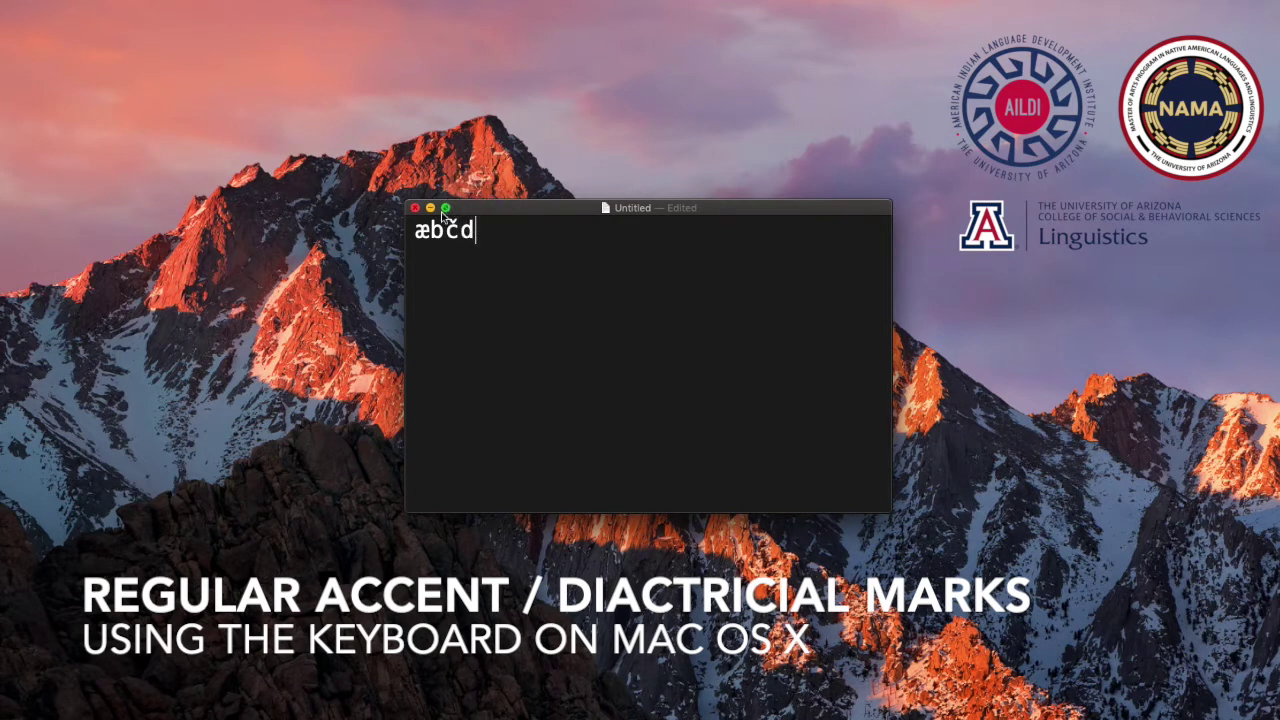
text(e)
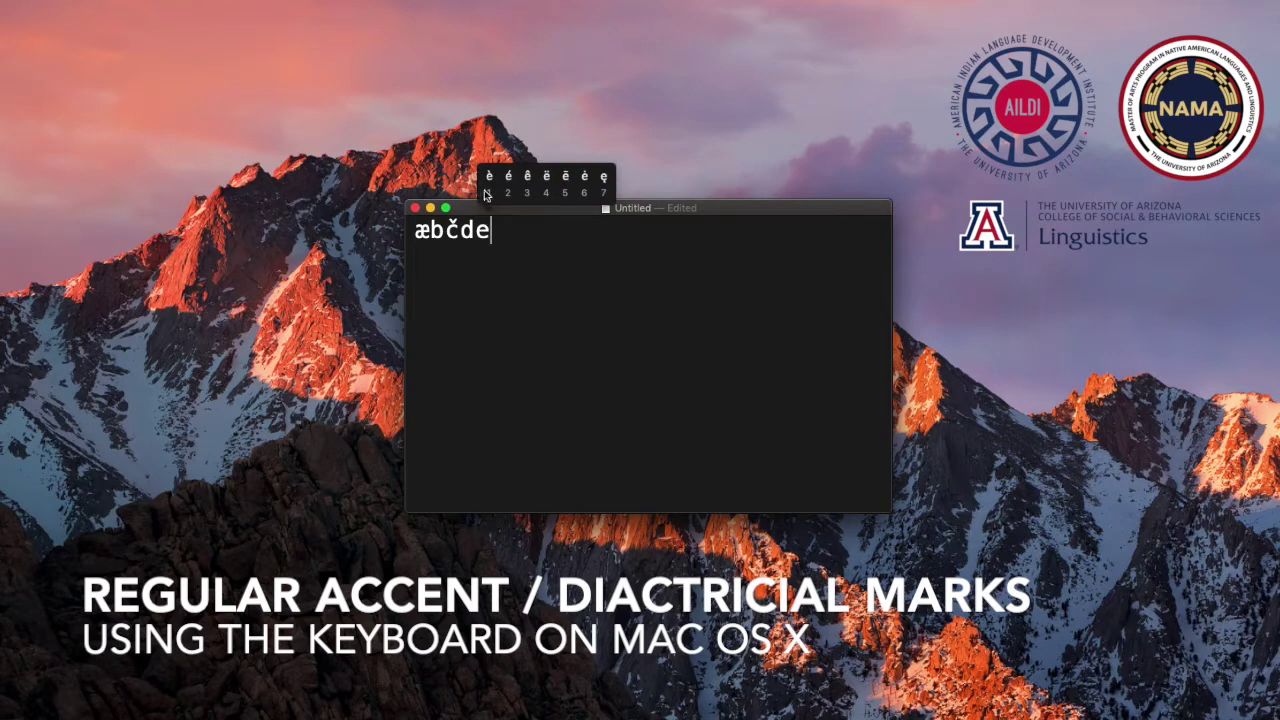
click(603, 188)
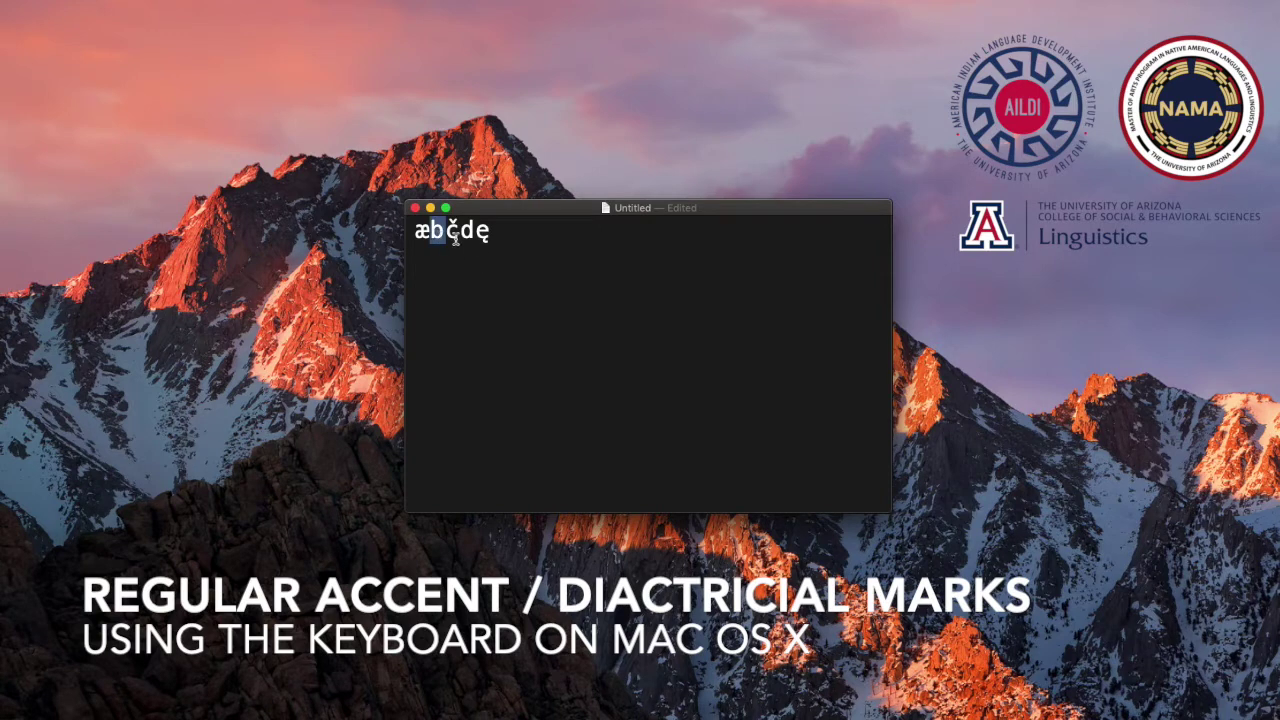
drag(461, 232, 474, 232)
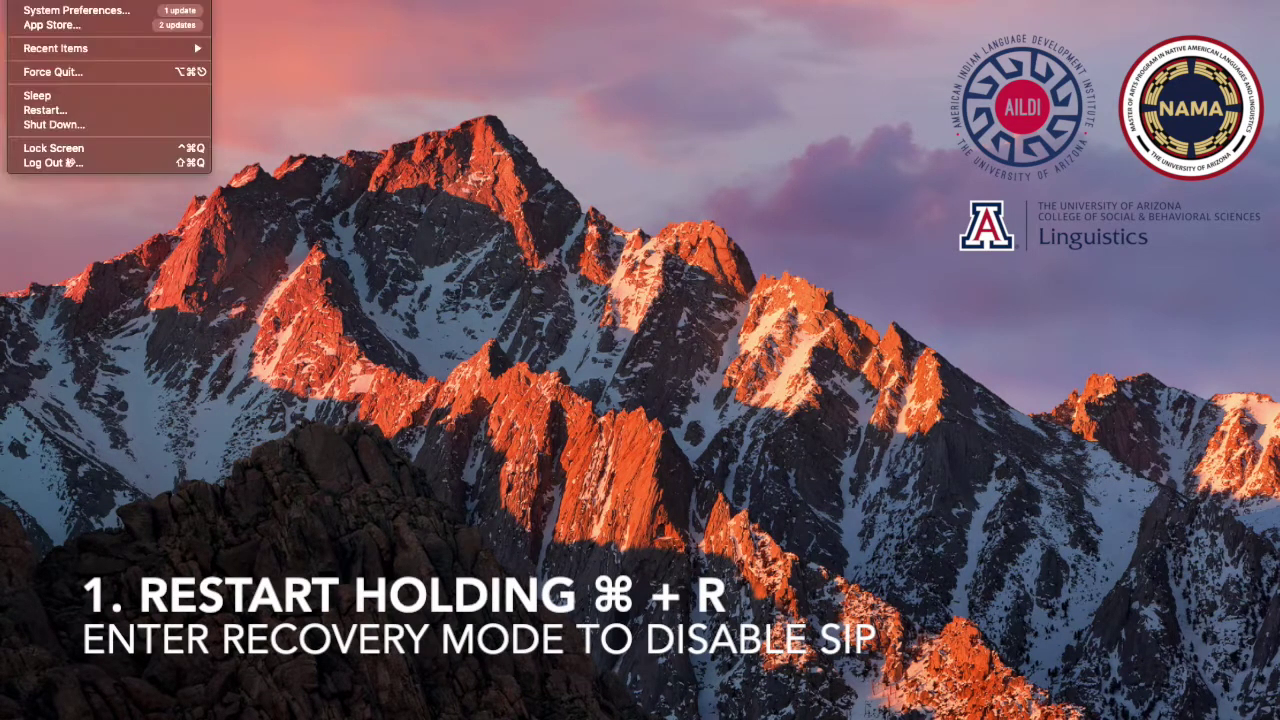
Restart the Mac from the Apple menu and confirm the restart
click(47, 112)
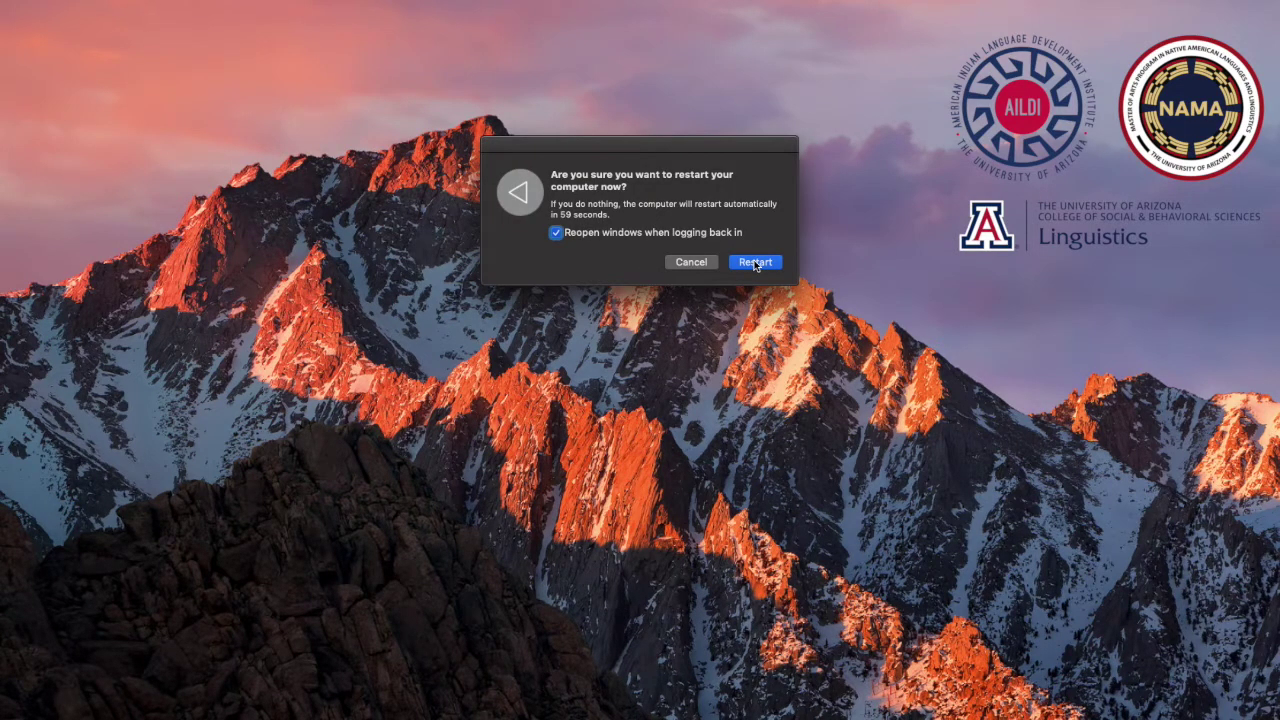
click(755, 262)
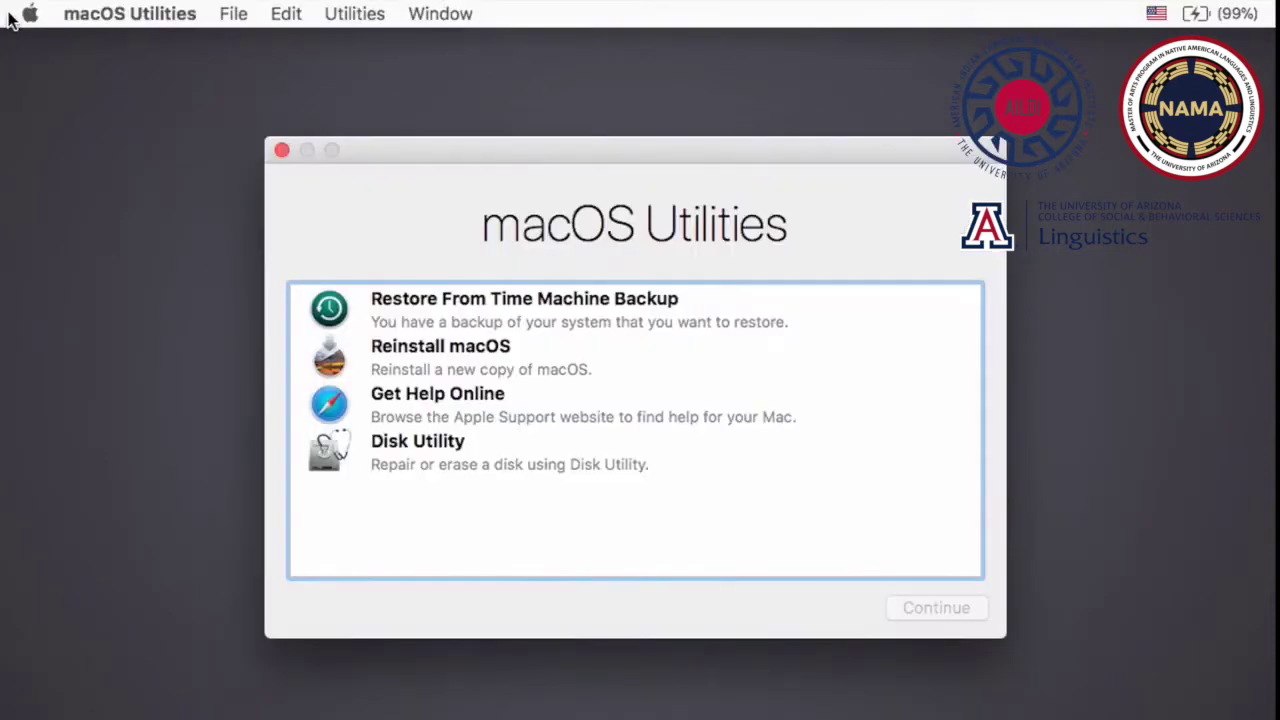
Launch Terminal from Utilities and check SIP with csrutil status
click(346, 14)
click(398, 140)
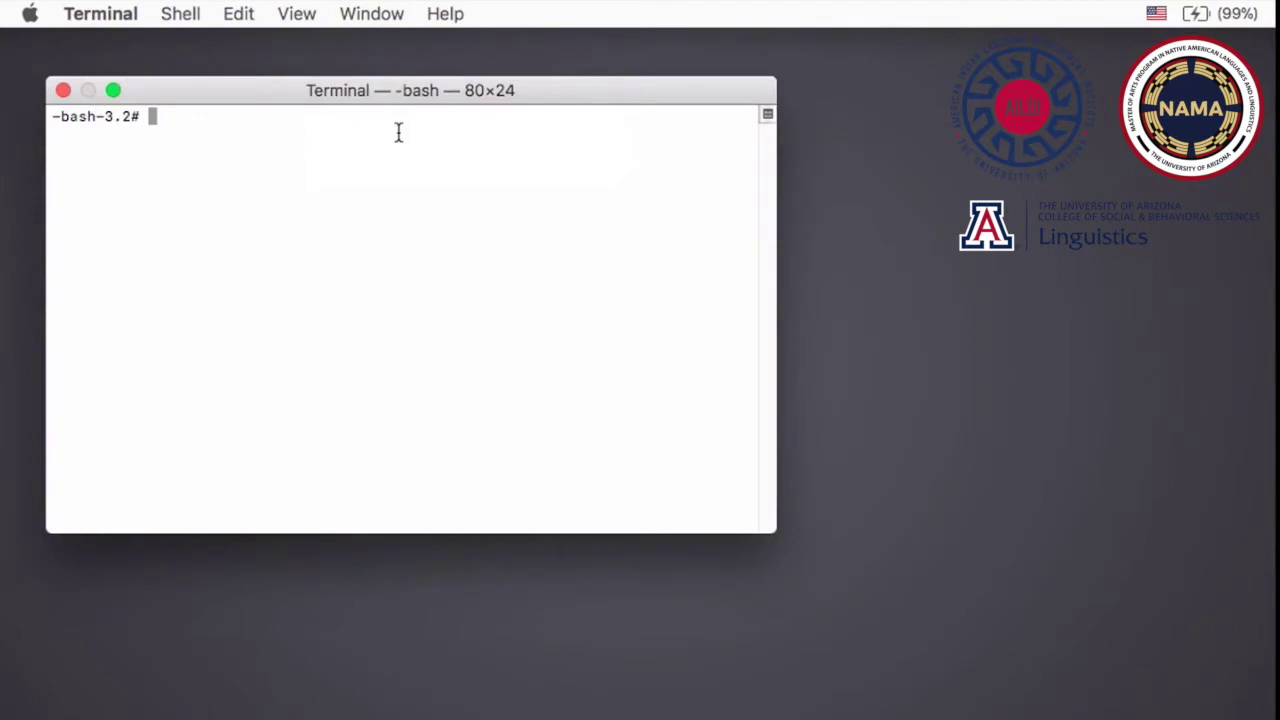
text(csrutil status)
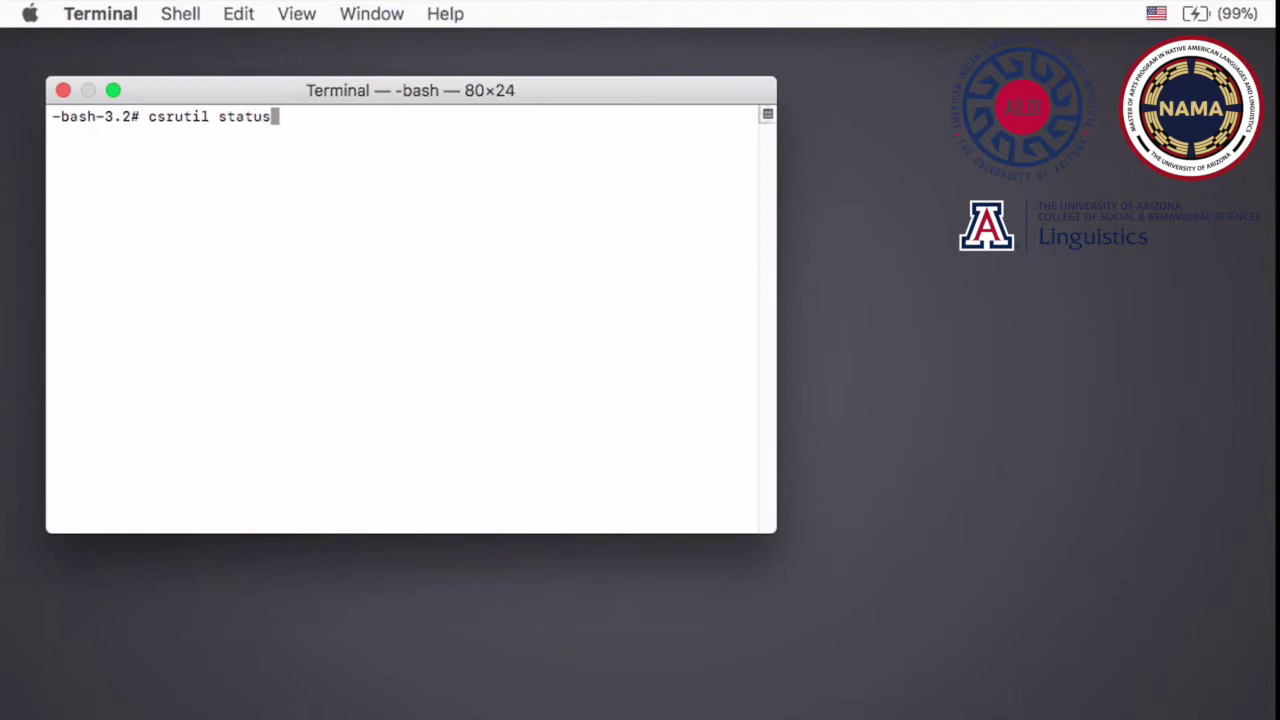
key(Return)
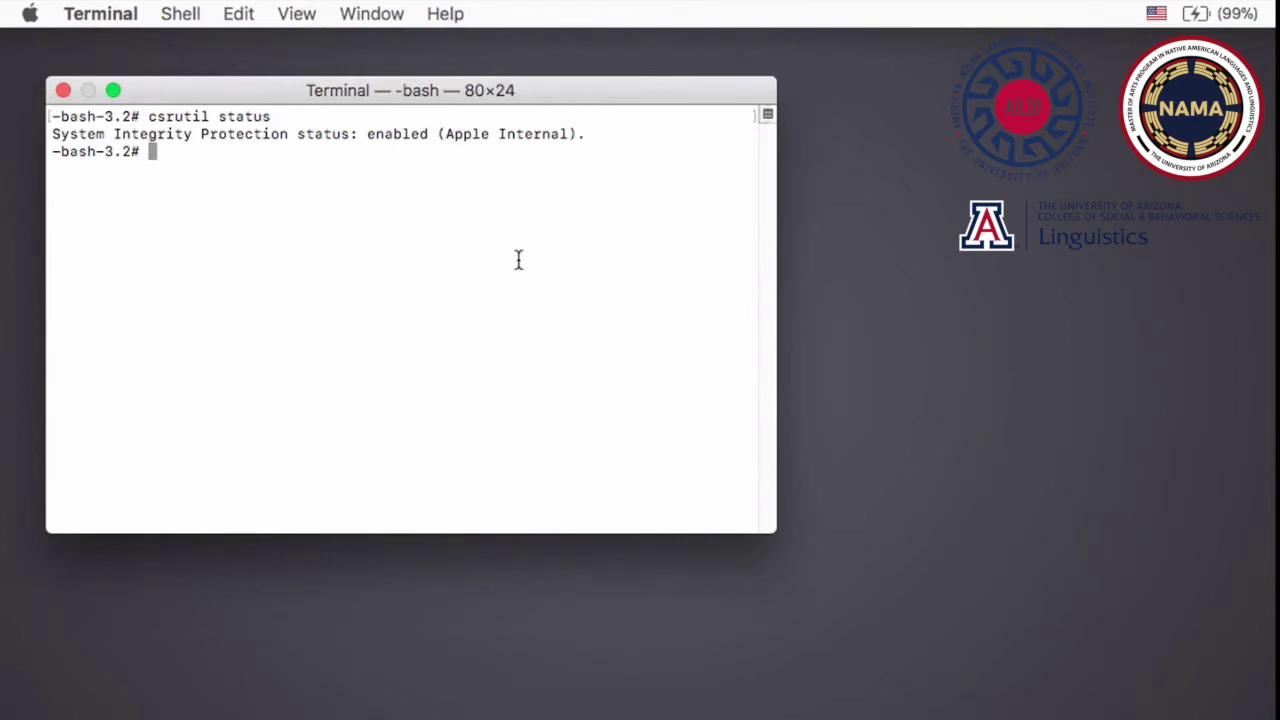
Disable System Integrity Protection with csrutil disable and quit Terminal
text(csrutil disab)
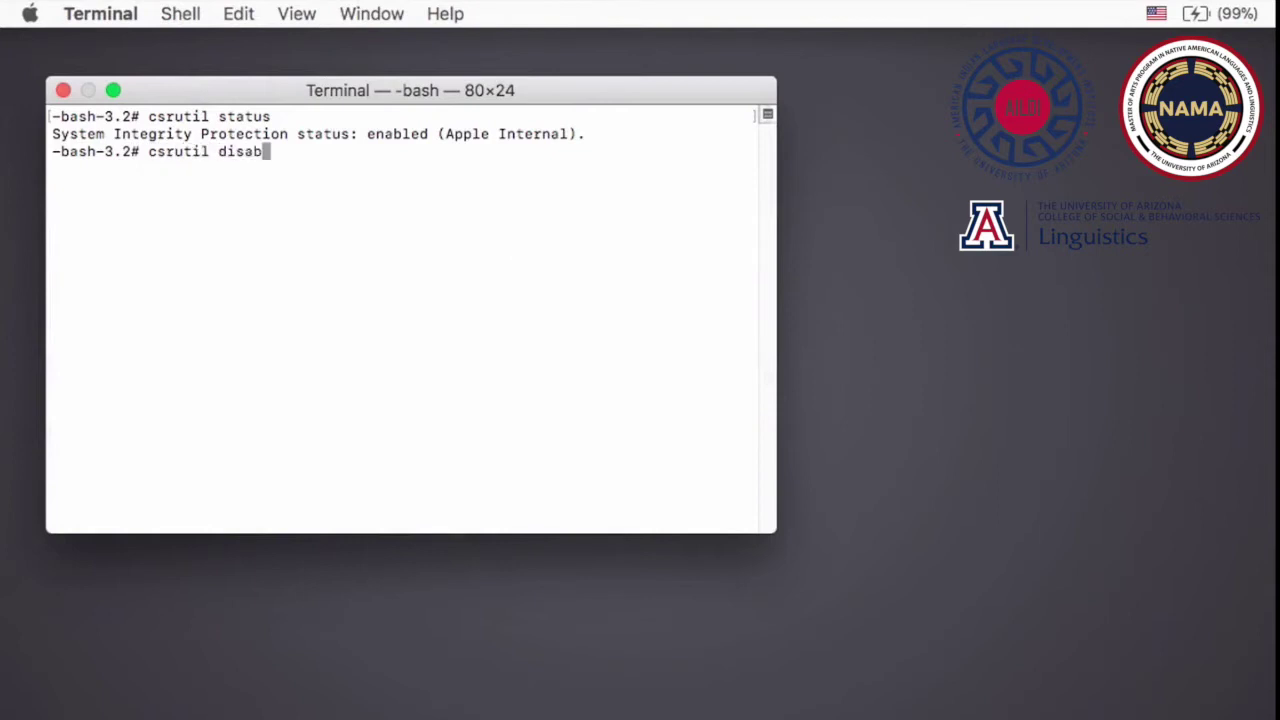
text(le)
key(Return)
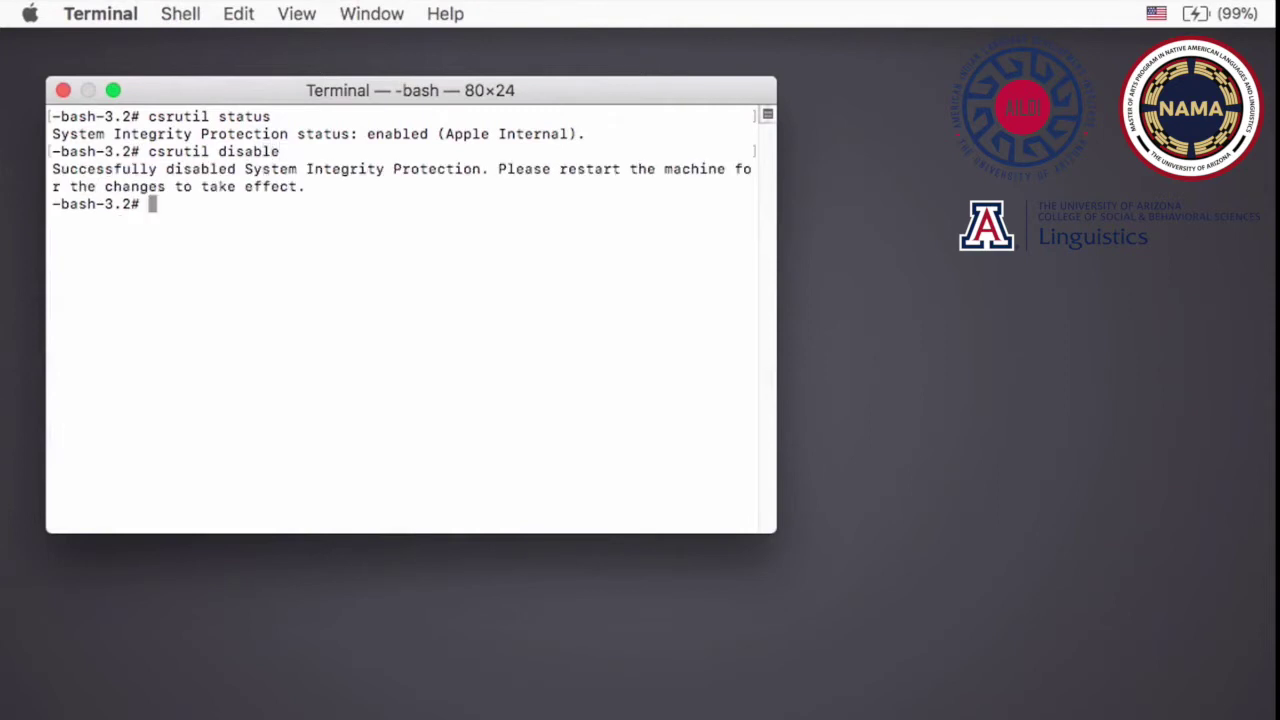
key(super+q)
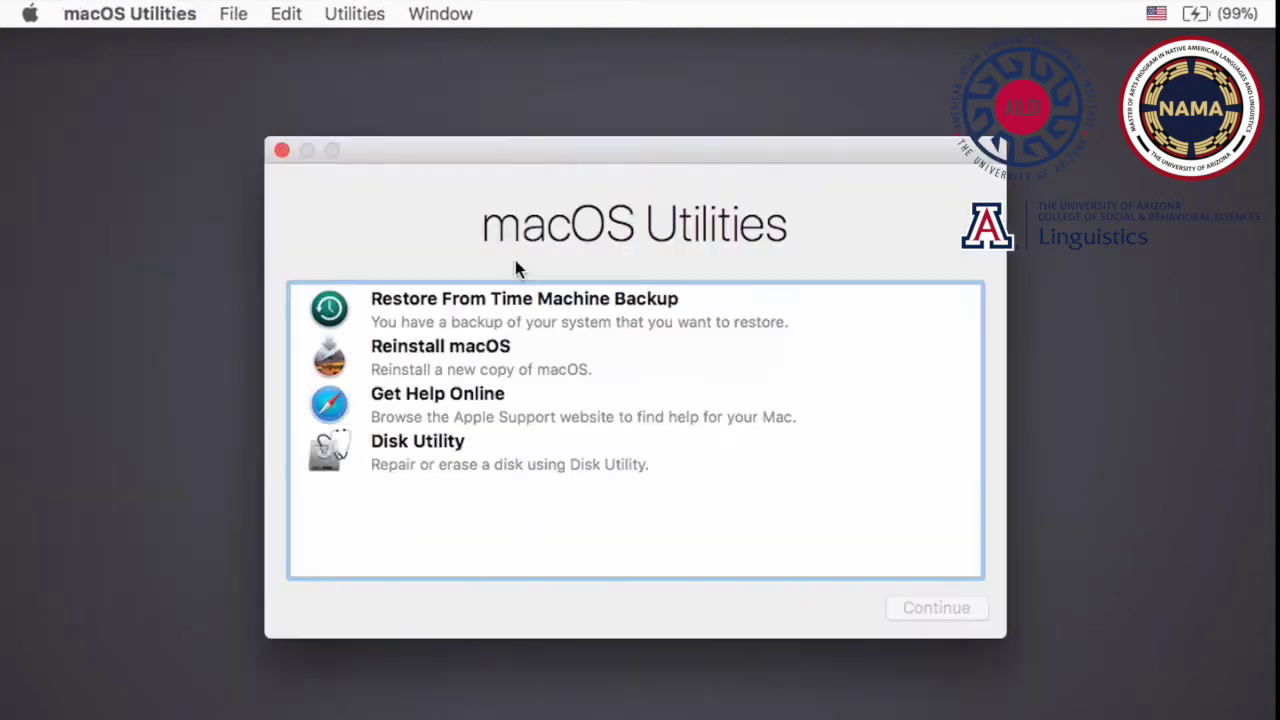
click(34, 15)
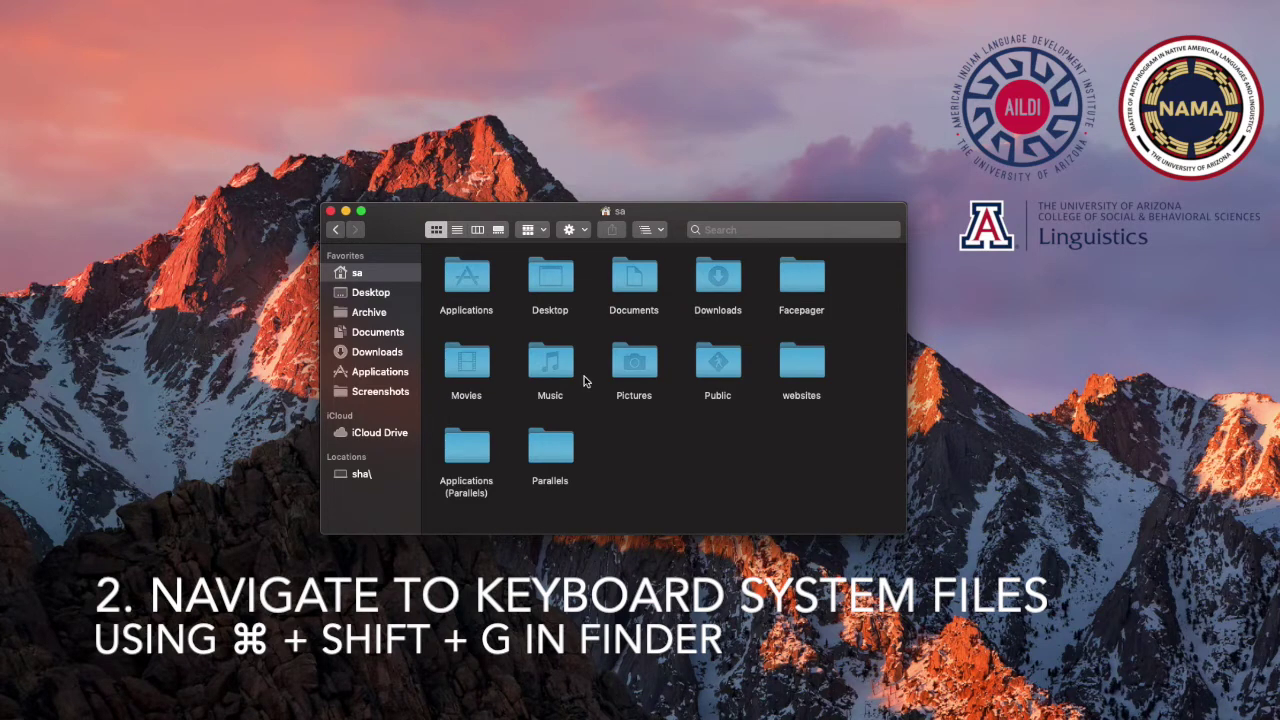
Use Go to Folder to reach the /System/Library/Input Methods folder
key(super+shift+g)
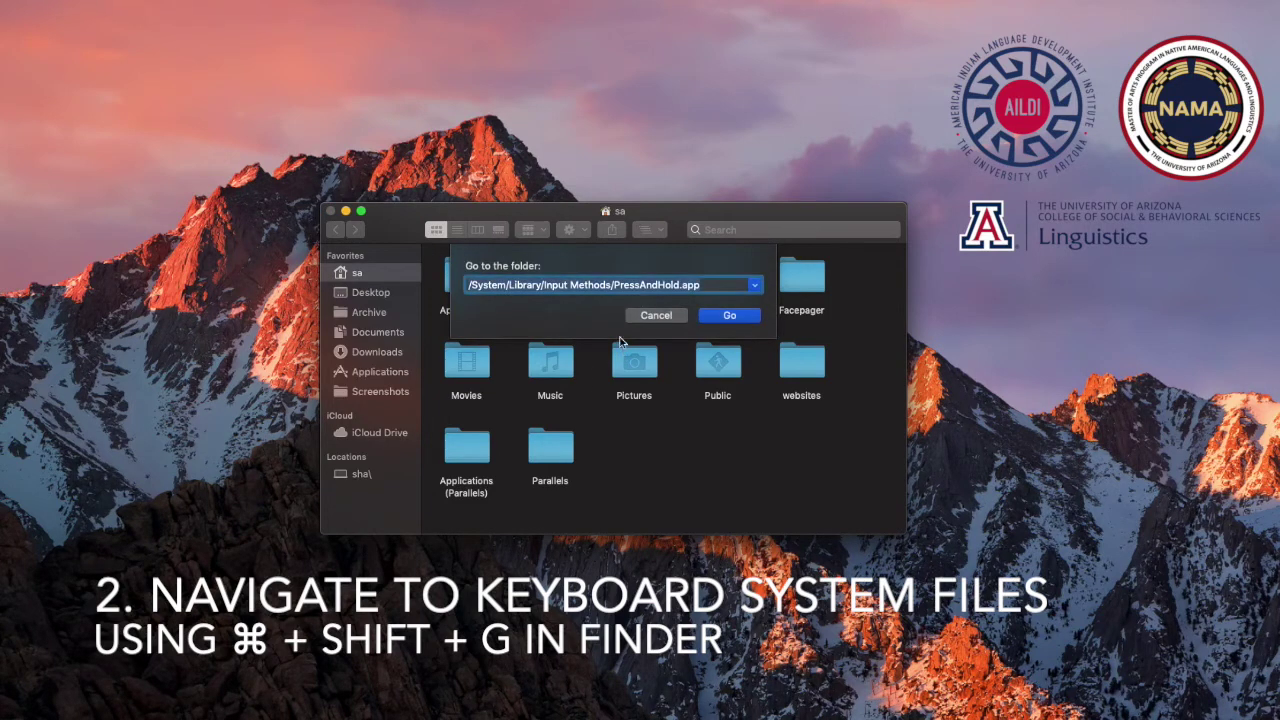
click(481, 288)
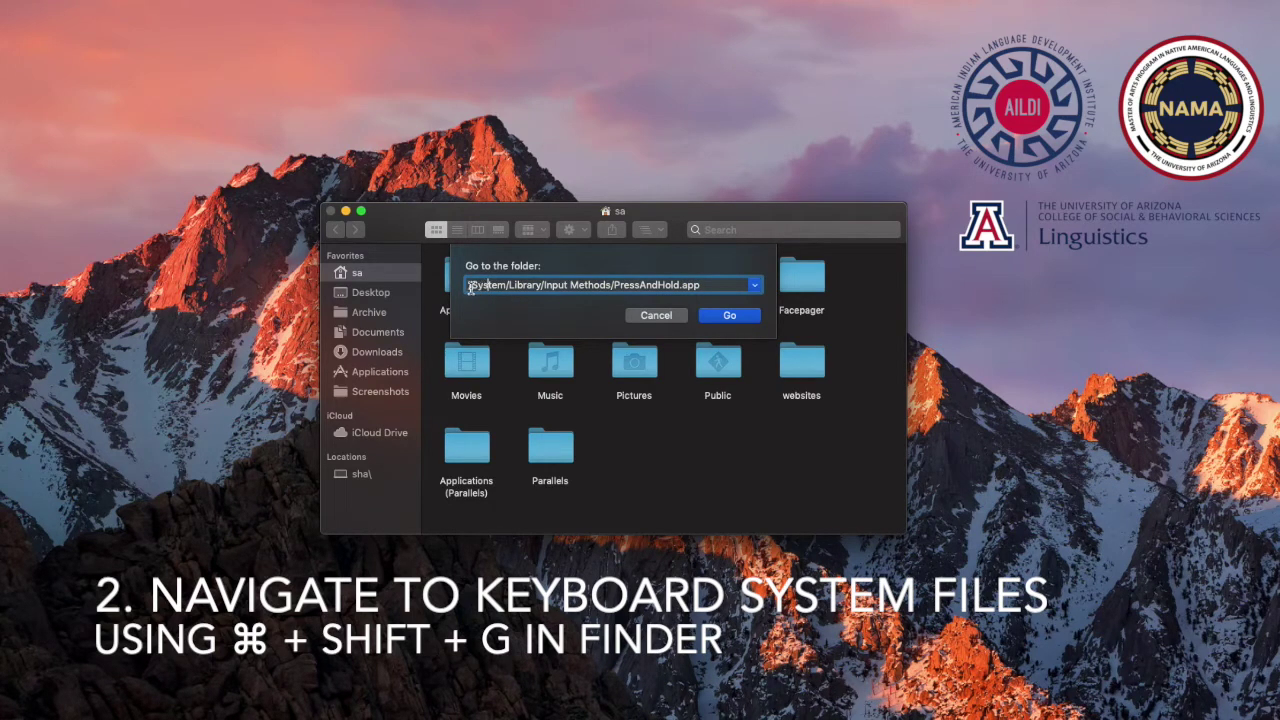
drag(496, 292, 709, 289)
click(713, 288)
click(729, 316)
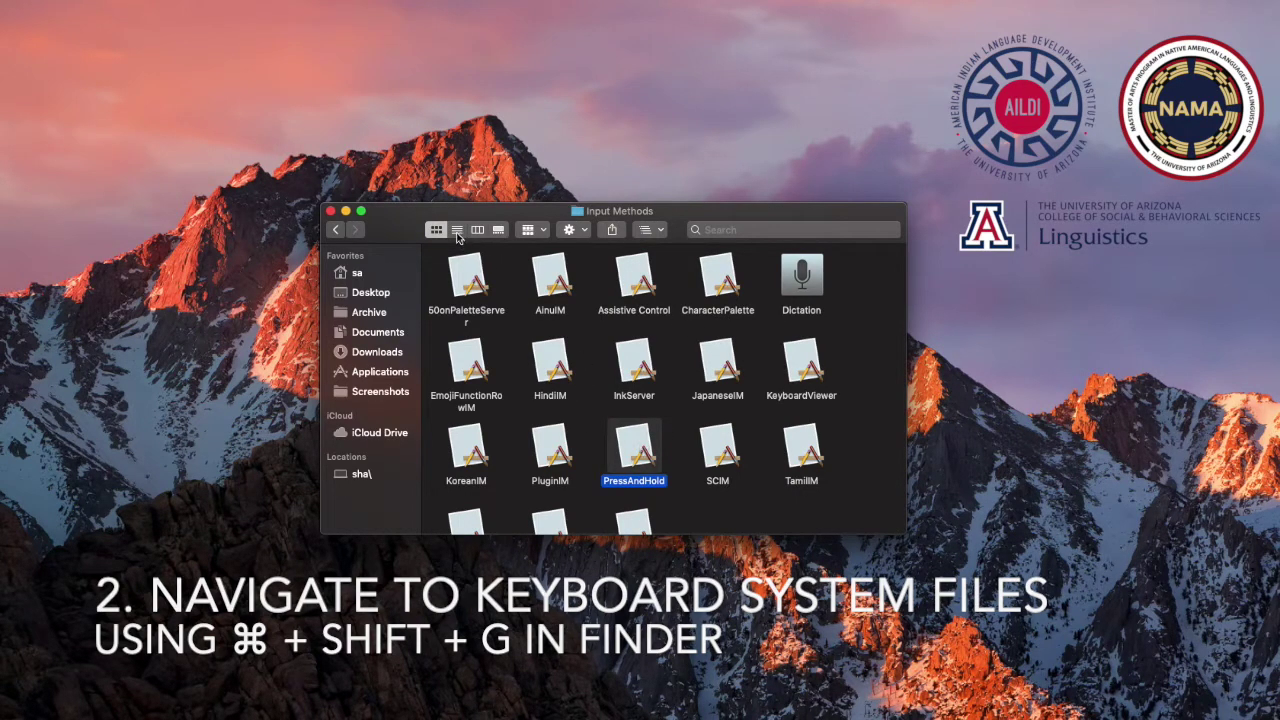
right_click(624, 432)
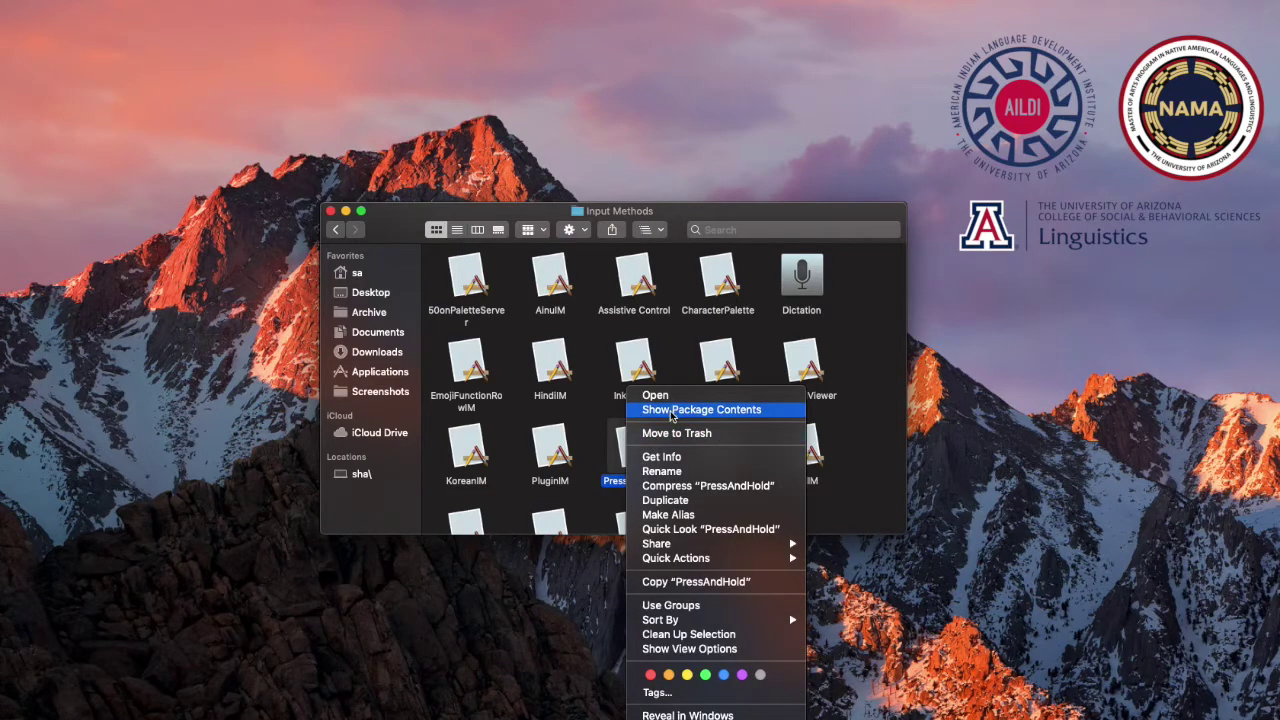
Show PressAndHold's package contents and open Contents > Plugins
click(671, 411)
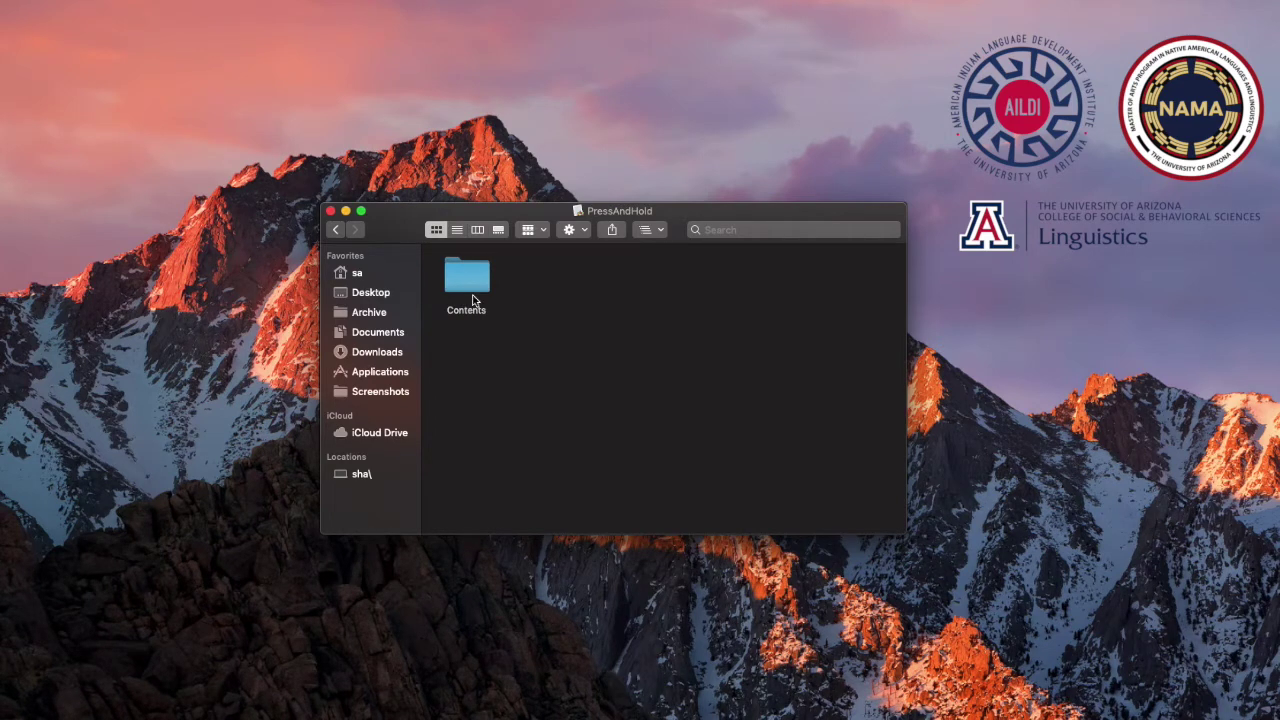
double_click(471, 284)
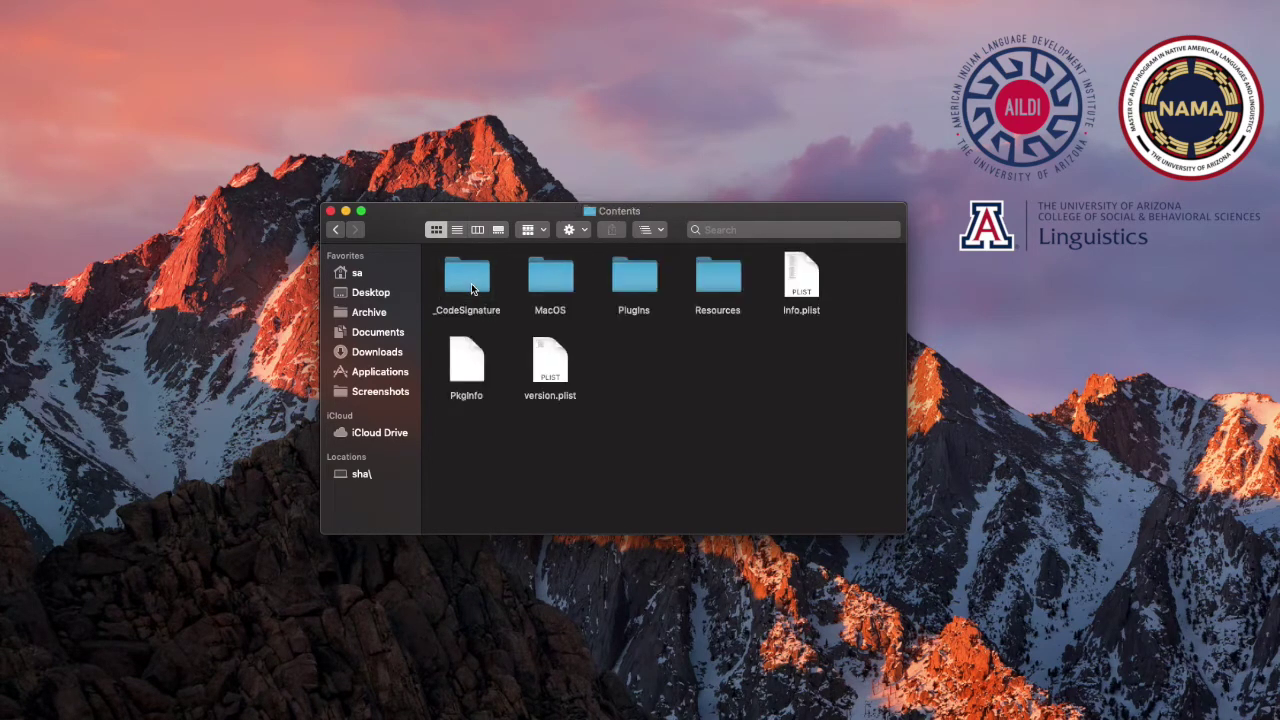
click(644, 287)
double_click(644, 287)
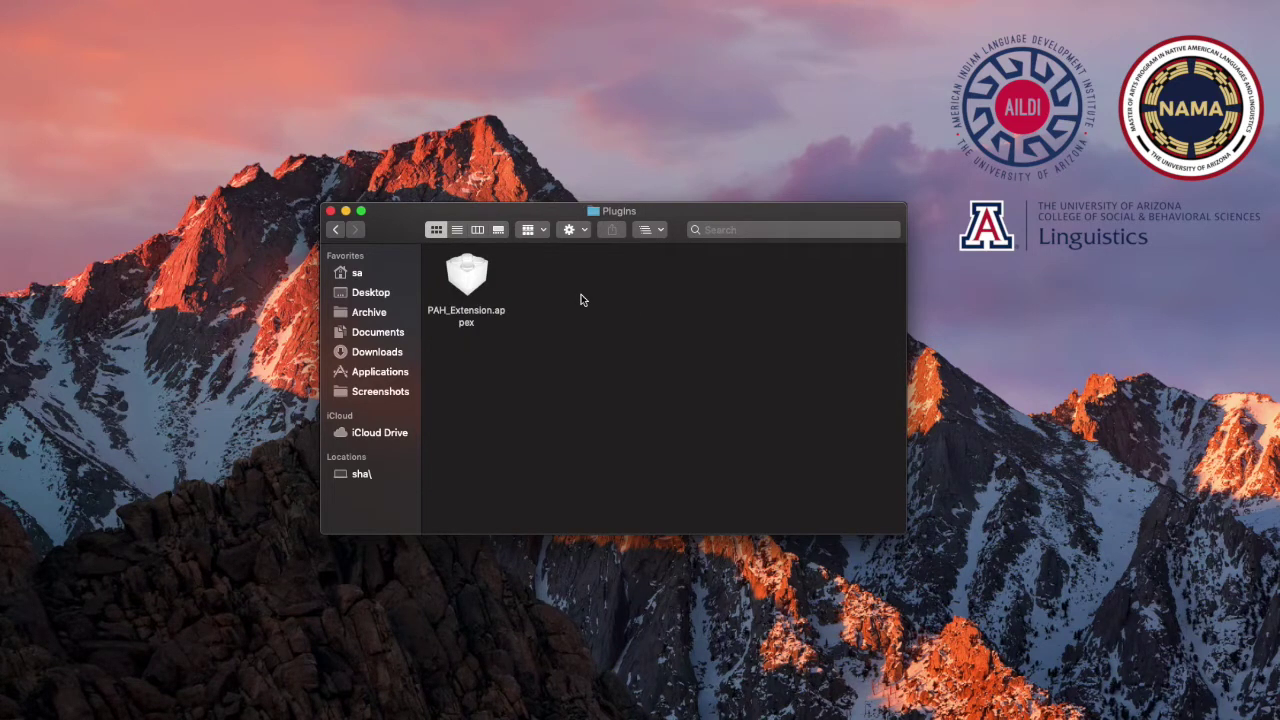
Show PAH_Extension.appex's package contents and open Contents > Resources
click(475, 316)
right_click(475, 316)
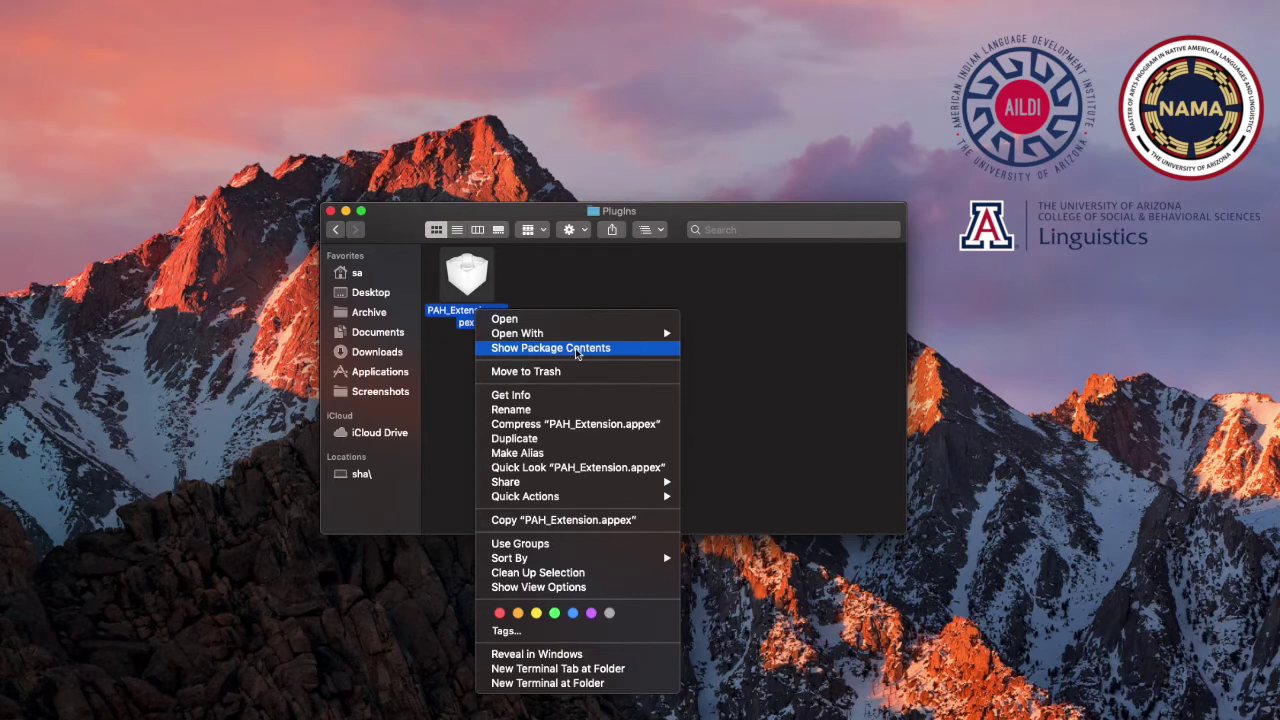
click(603, 352)
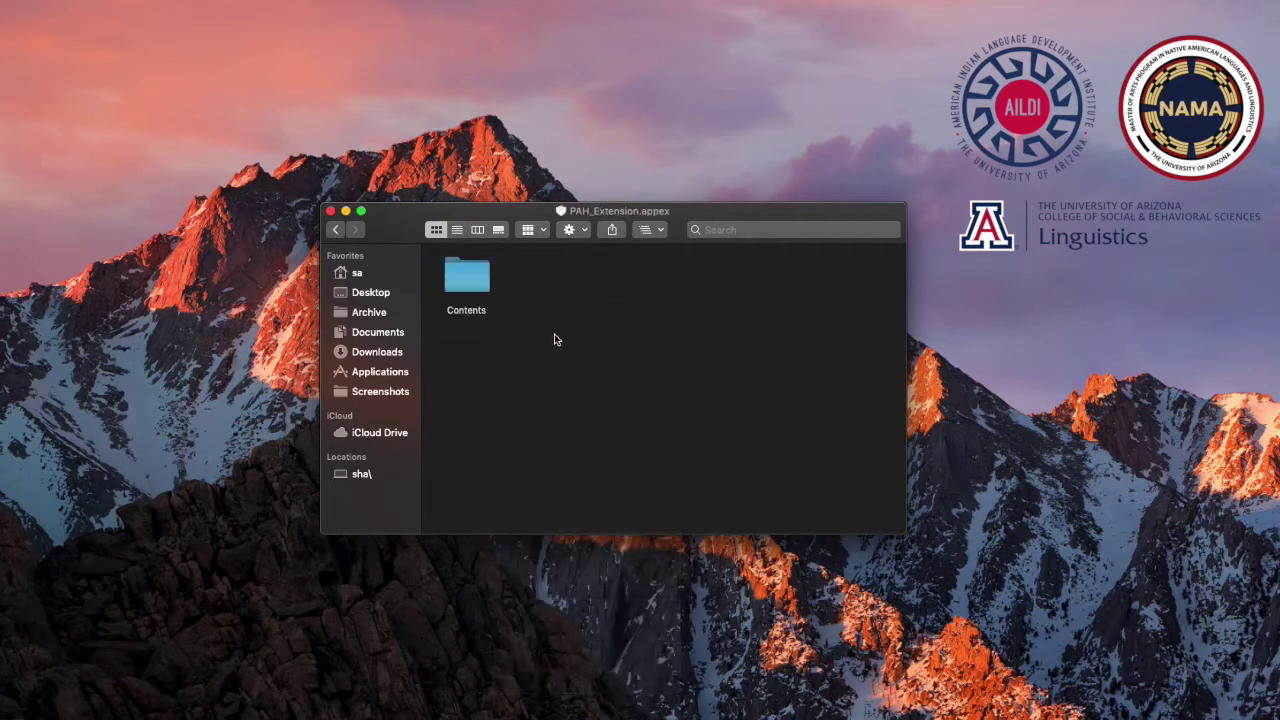
double_click(487, 288)
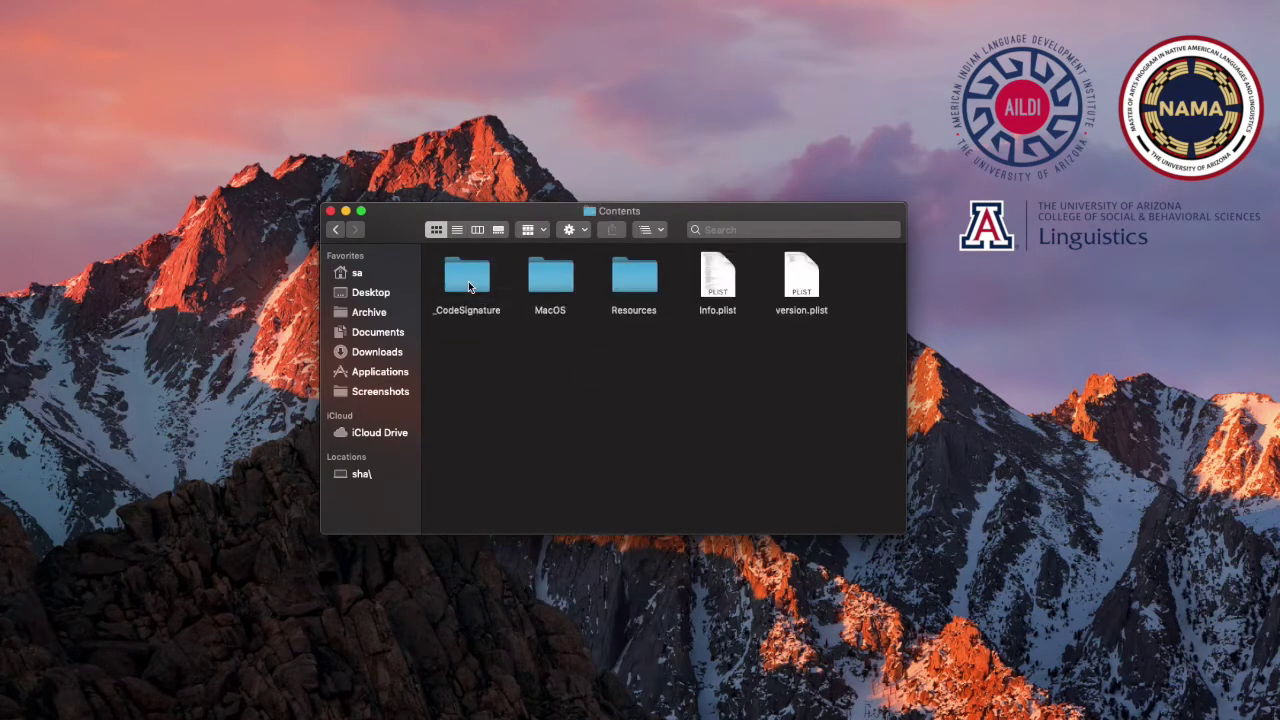
click(642, 287)
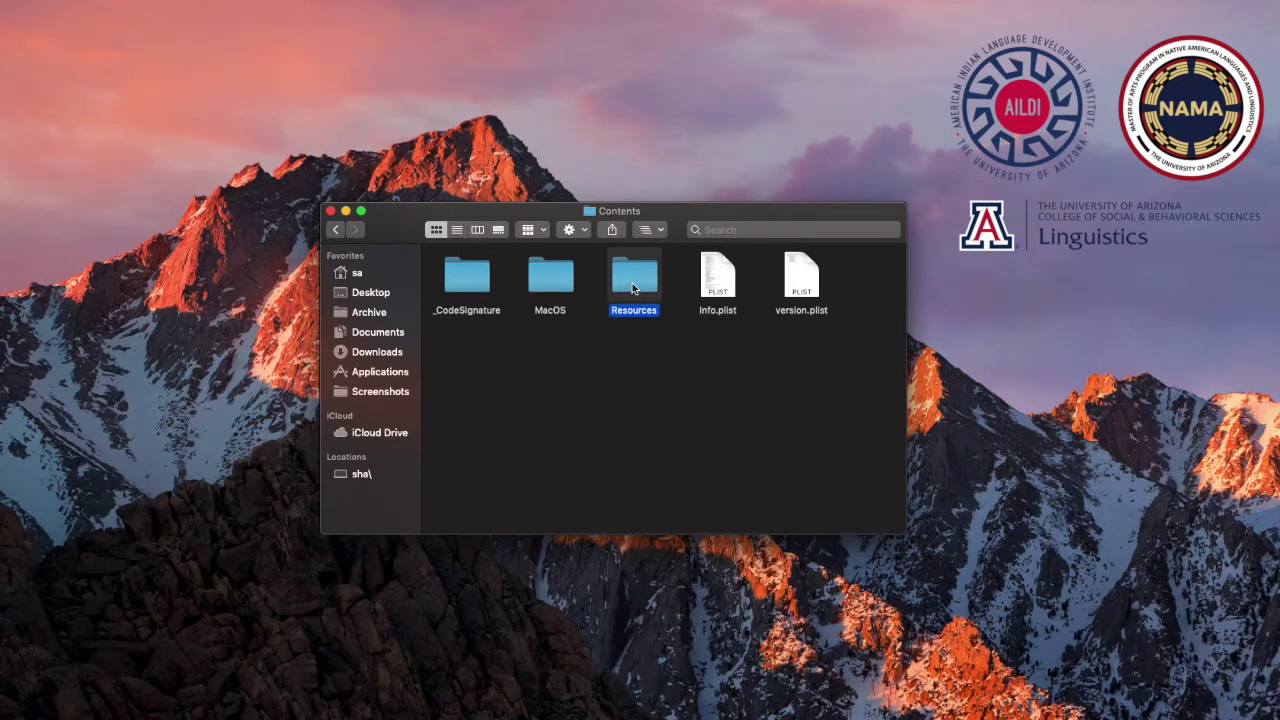
double_click(633, 280)
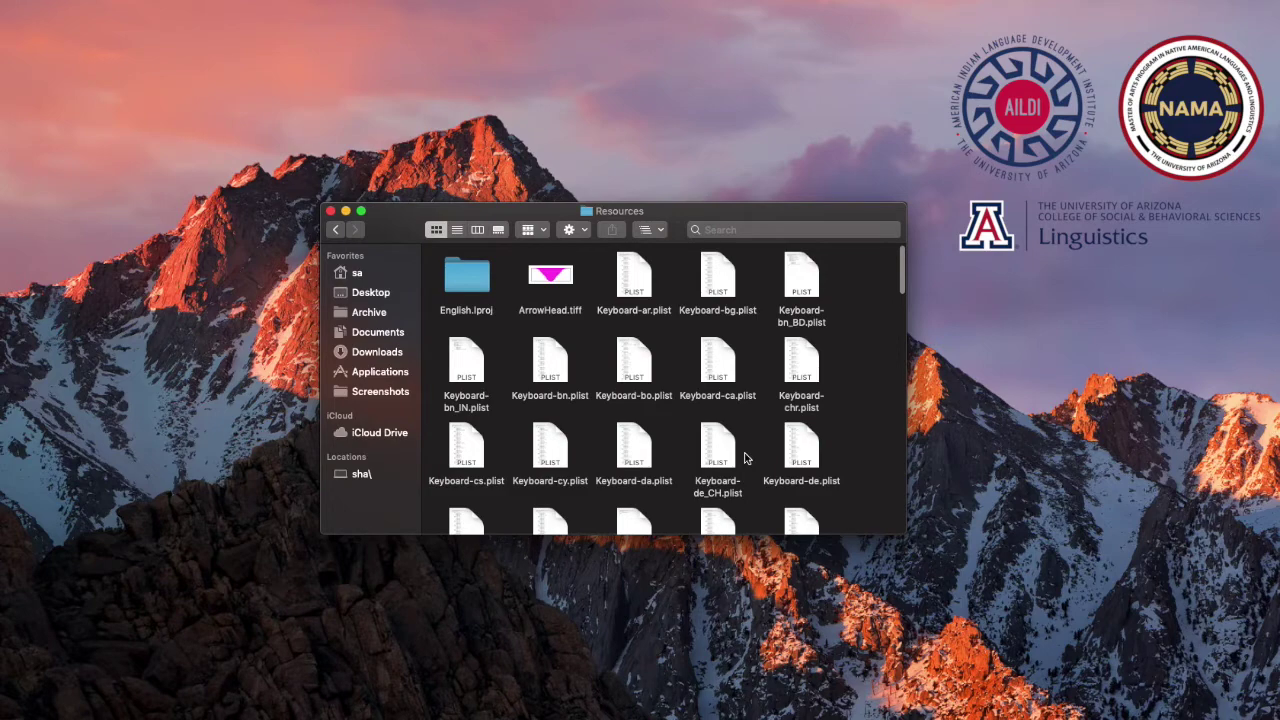
Switch to list view, scroll down and select Keyboard-en.plist
click(457, 230)
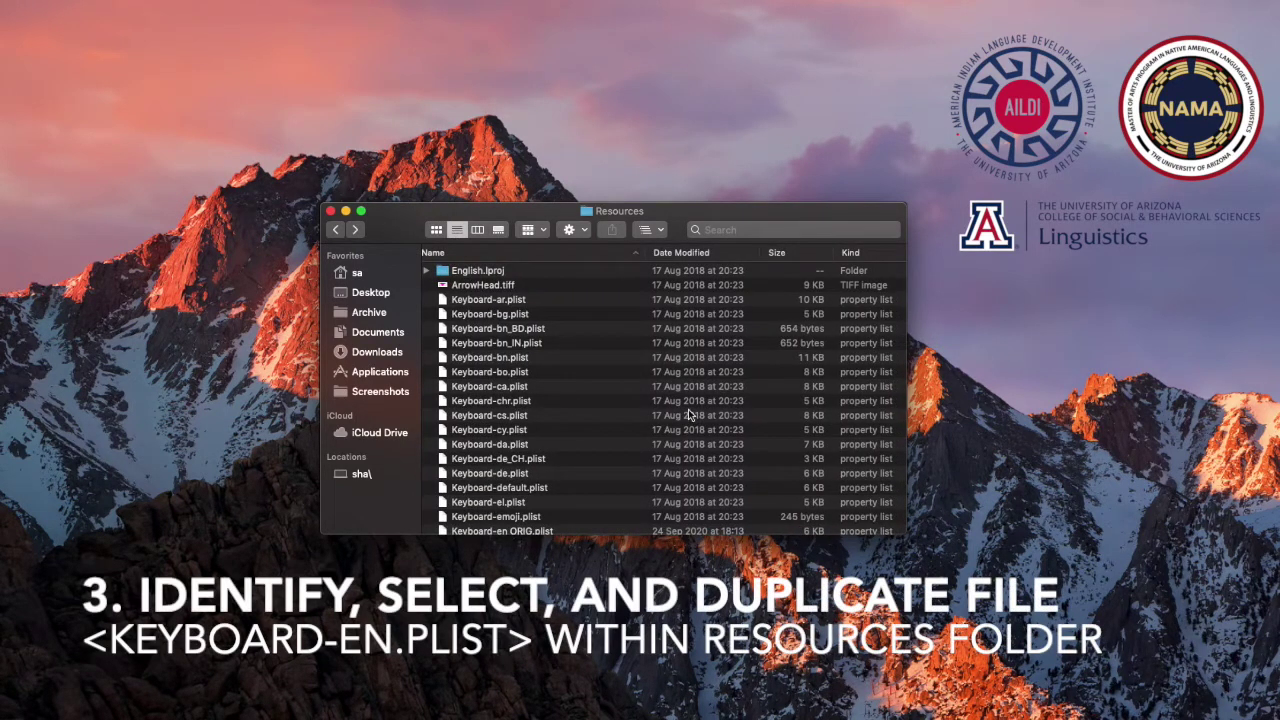
scroll(527, 462, down, 3)
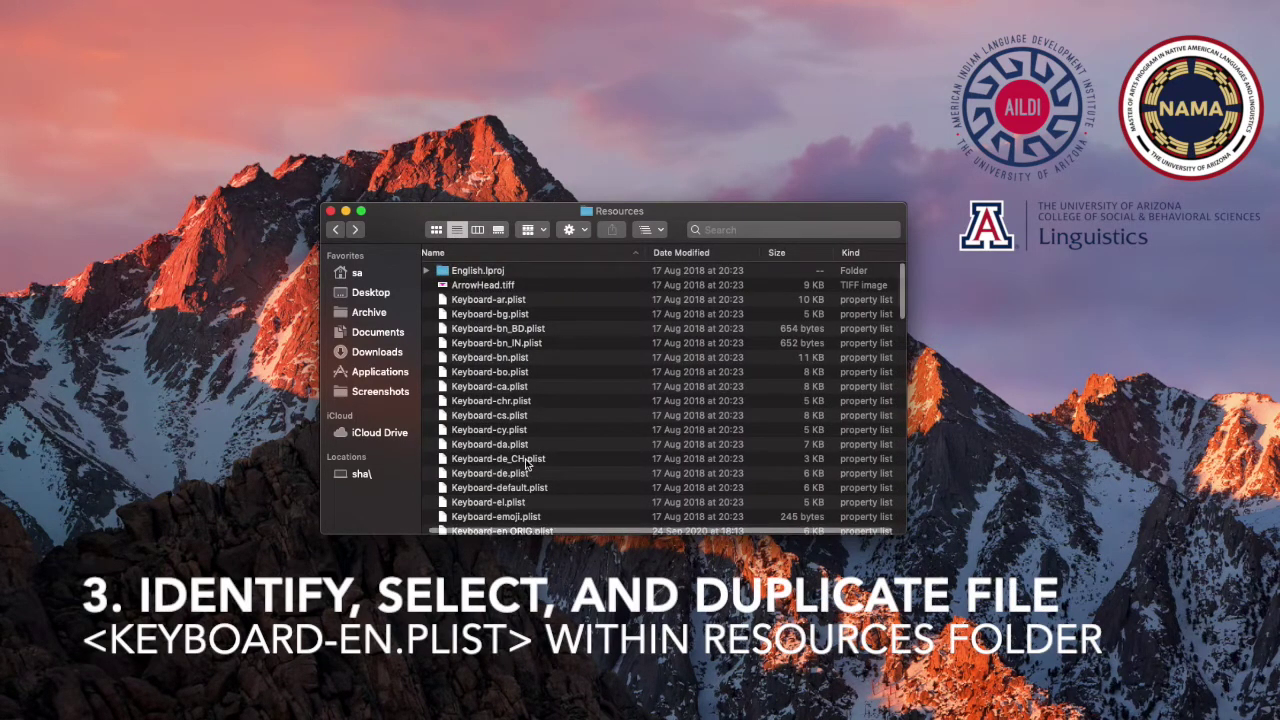
scroll(527, 462, down, 5)
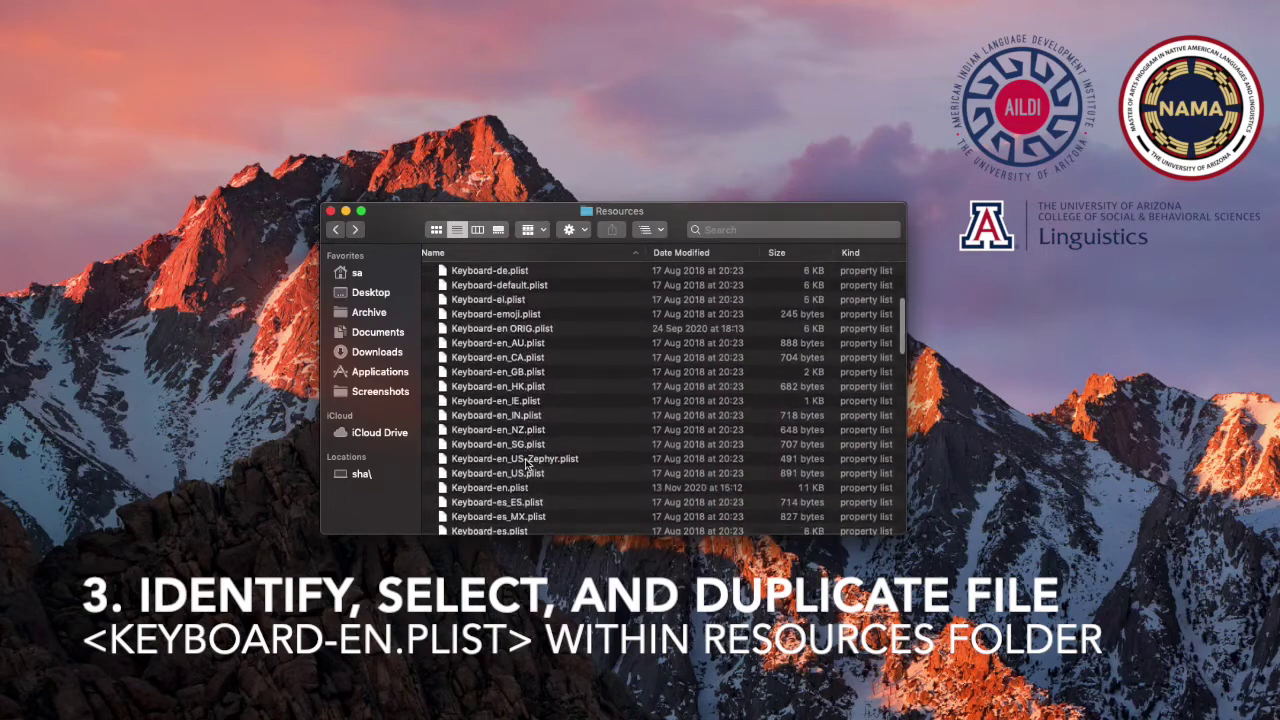
scroll(527, 462, down, 3)
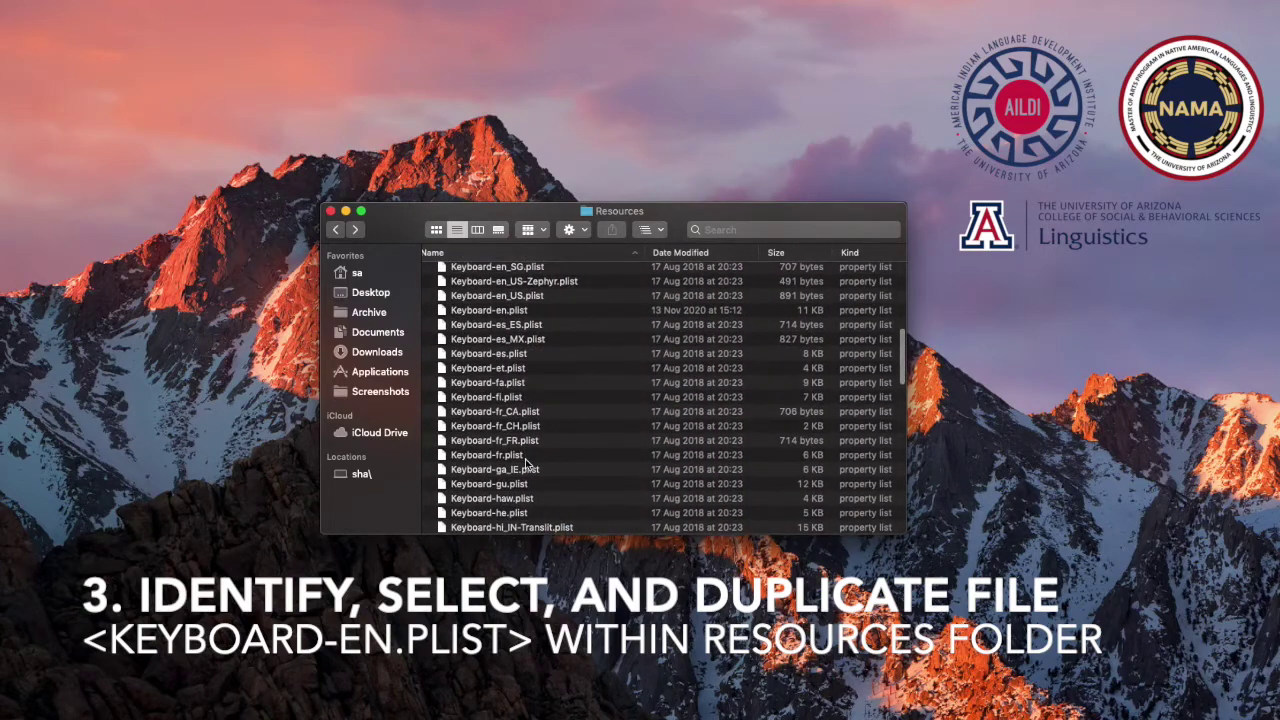
click(525, 314)
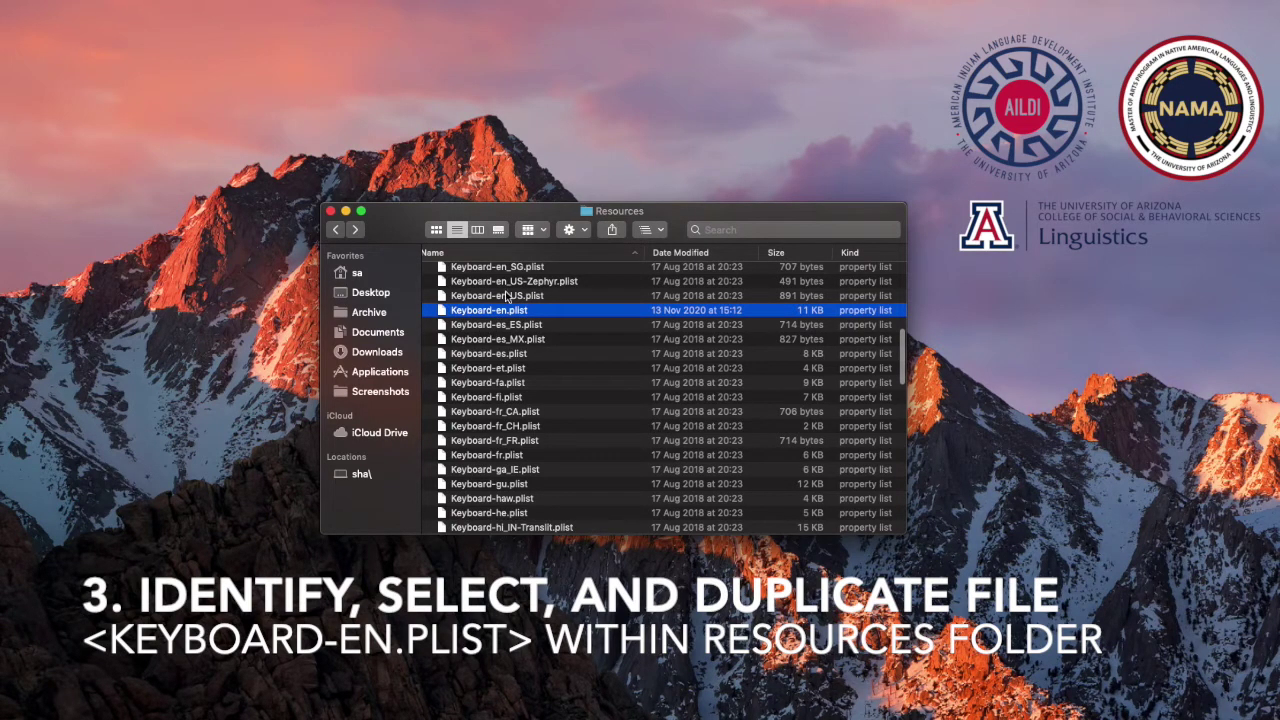
right_click(484, 310)
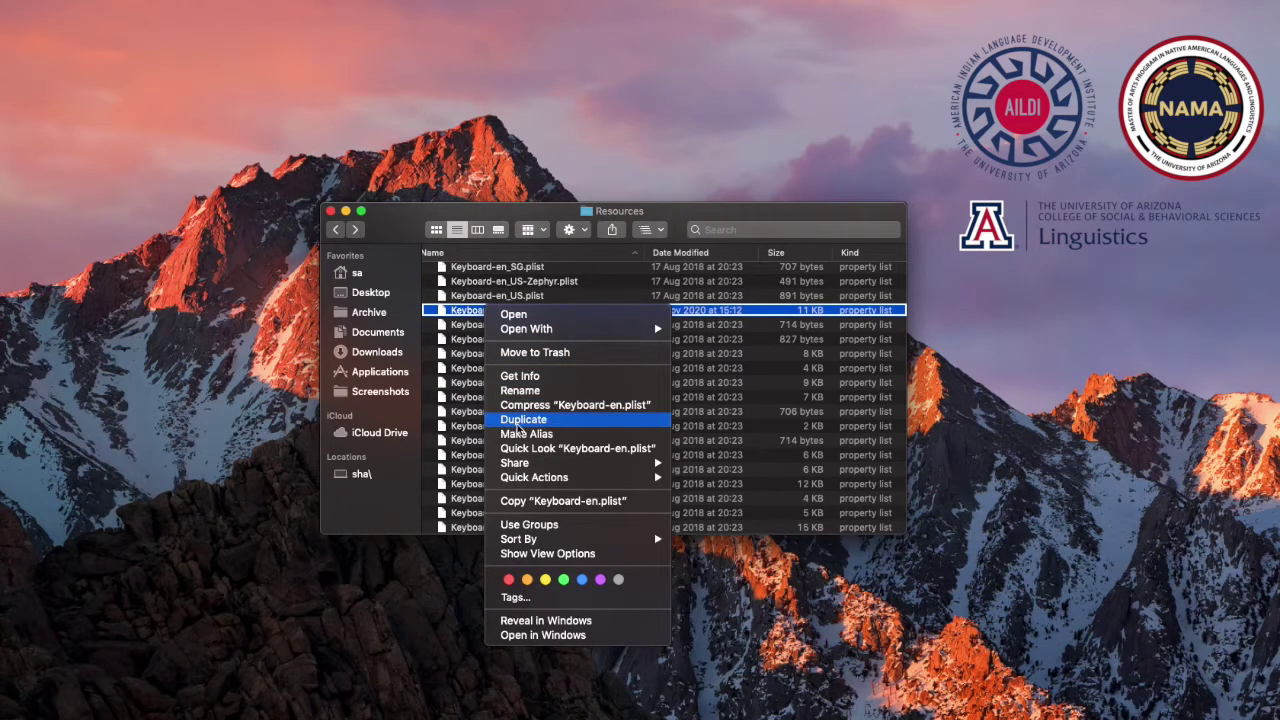
Duplicate Keyboard-en.plist, authorizing with the administrator password, then reselect the original
click(541, 425)
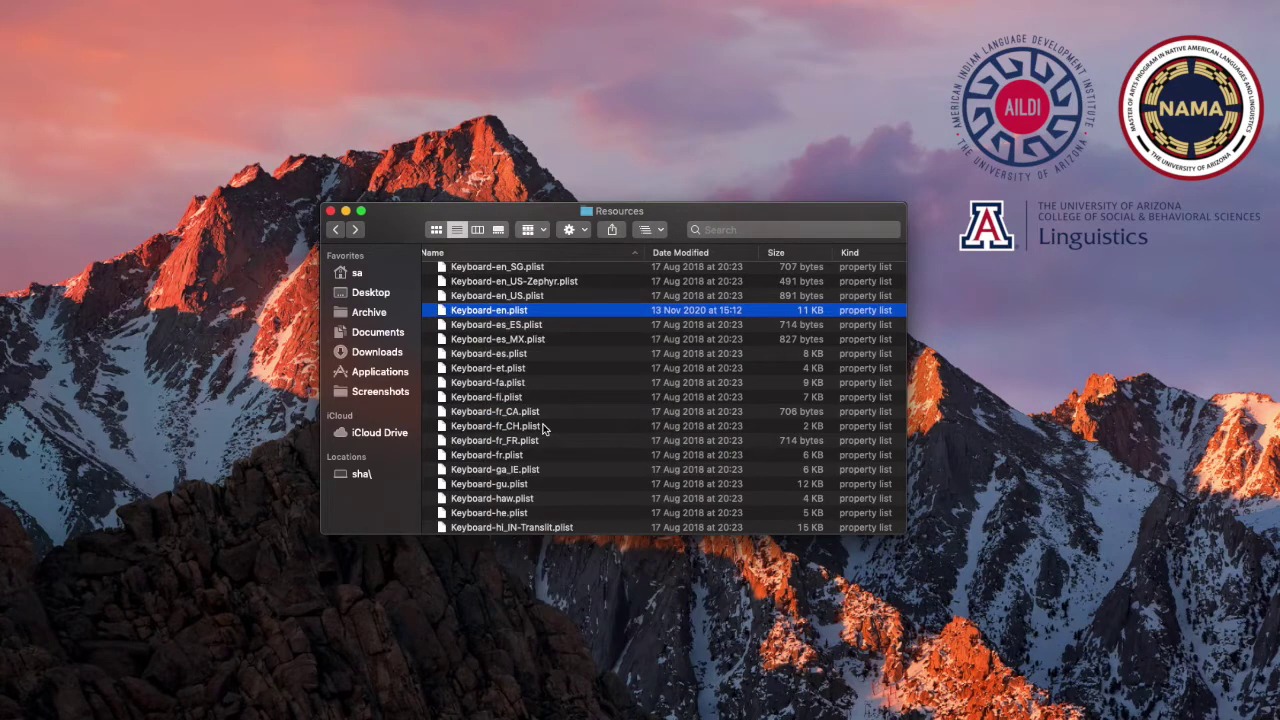
text(••••••)
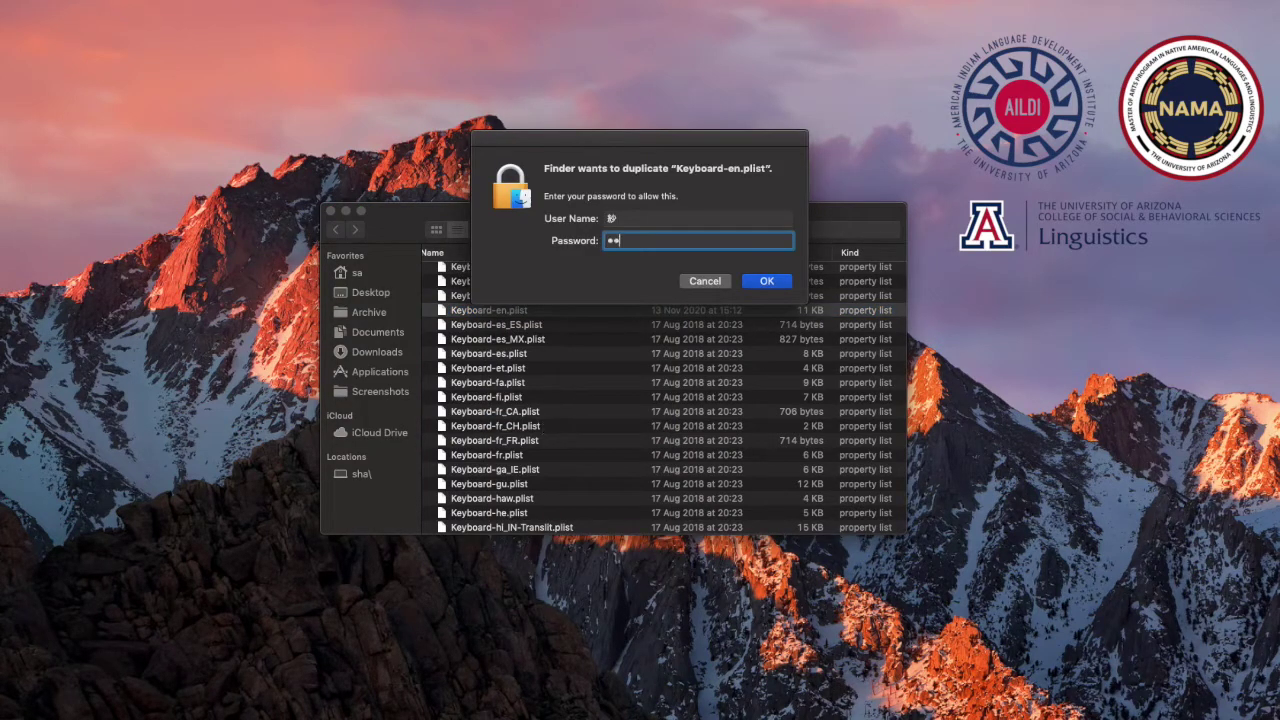
key(Return)
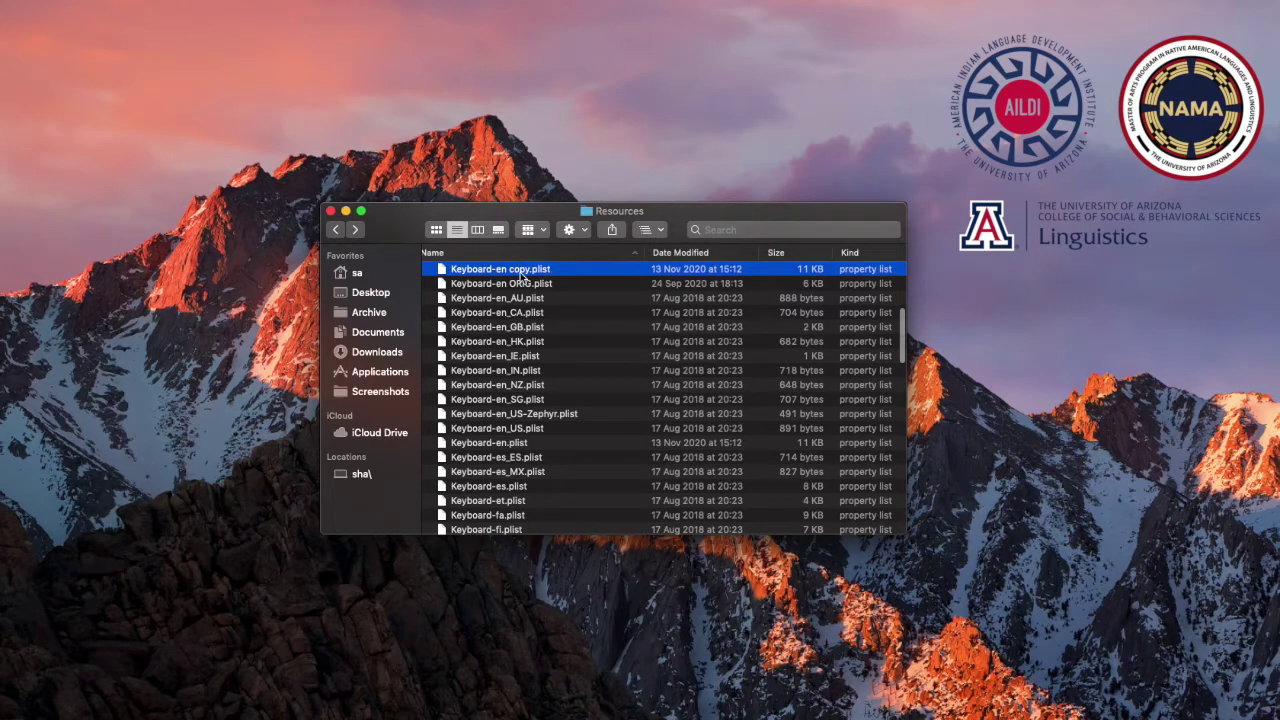
scroll(528, 285, down, 4)
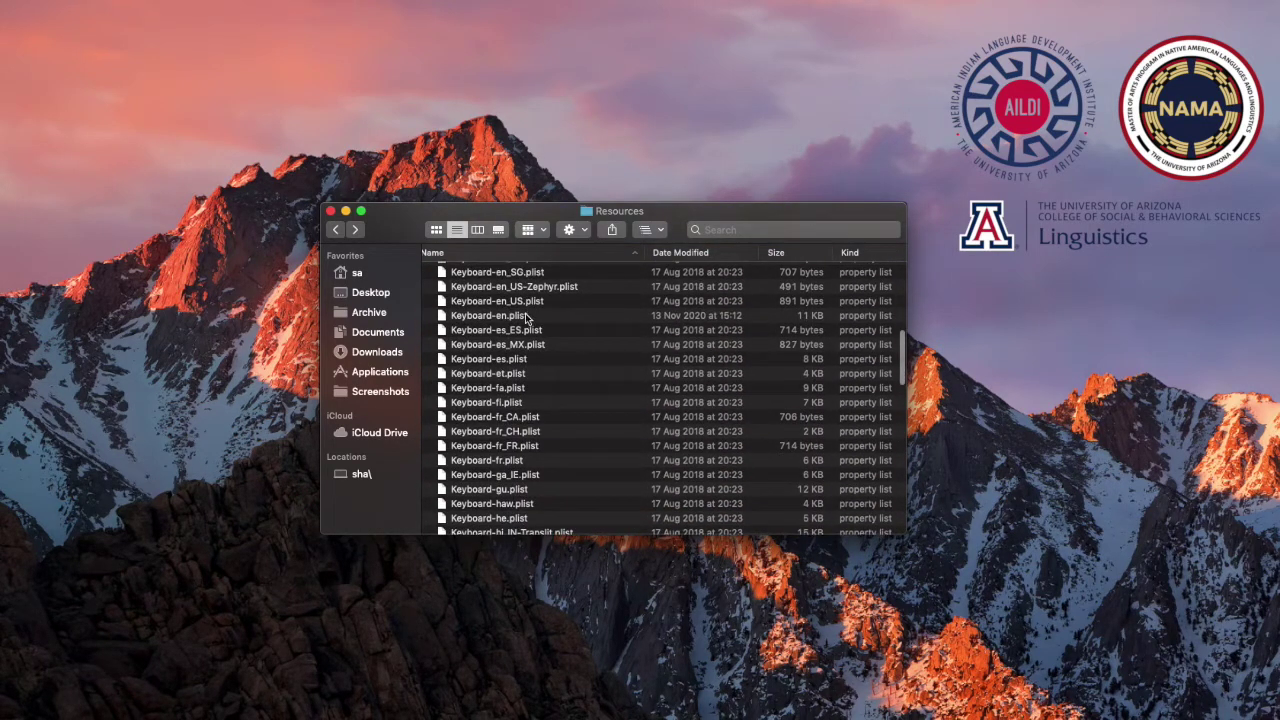
click(520, 316)
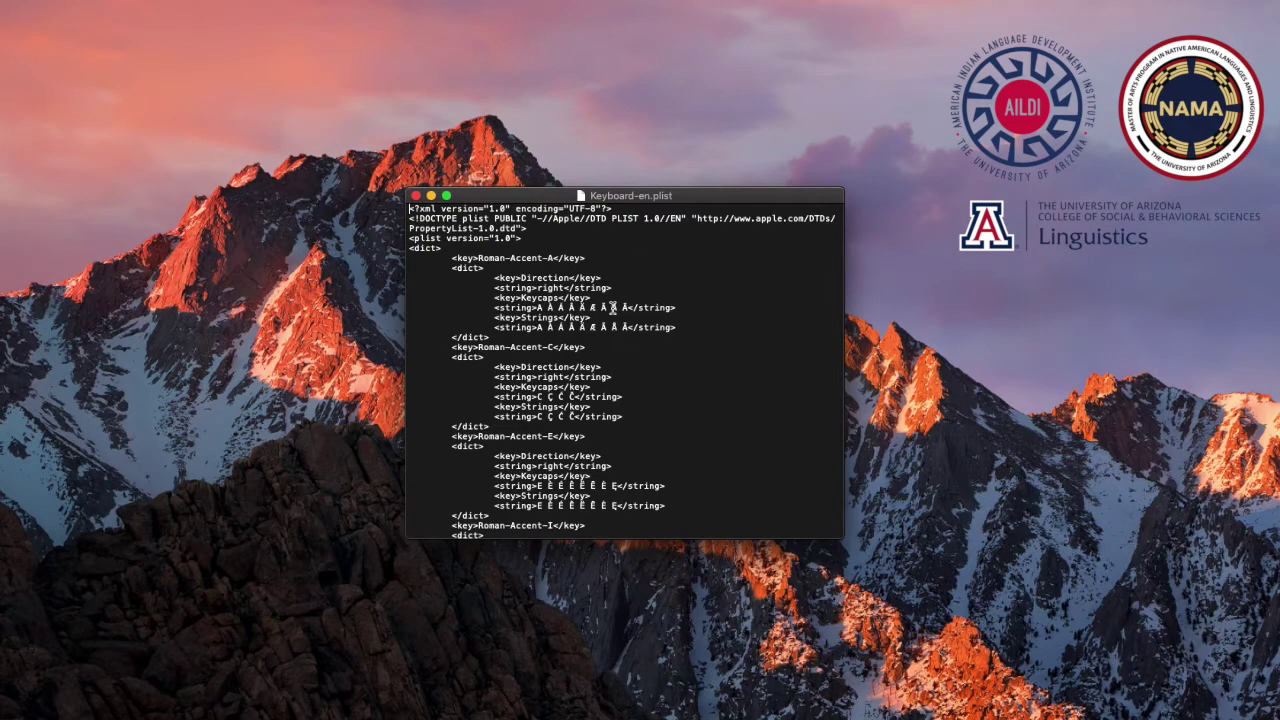
Enlarge the Keyboard-en.plist window and increase its font size
scroll(613, 308, down, 3)
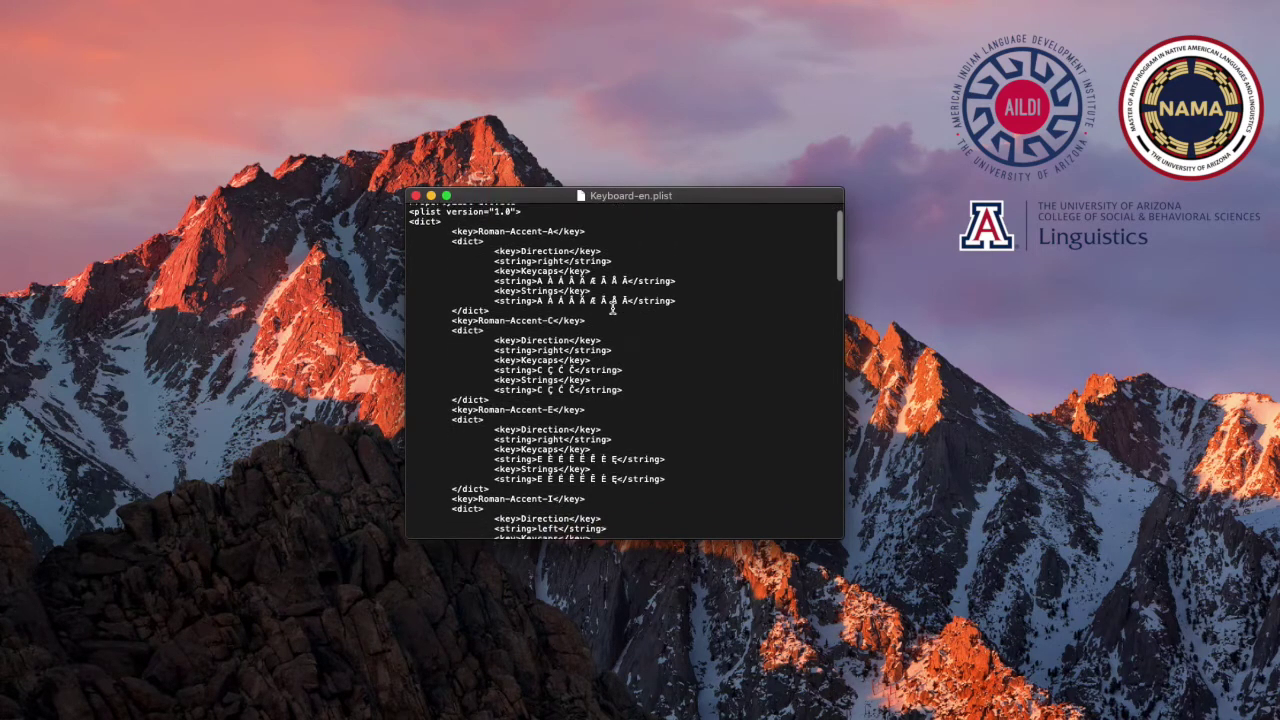
scroll(613, 308, up, 3)
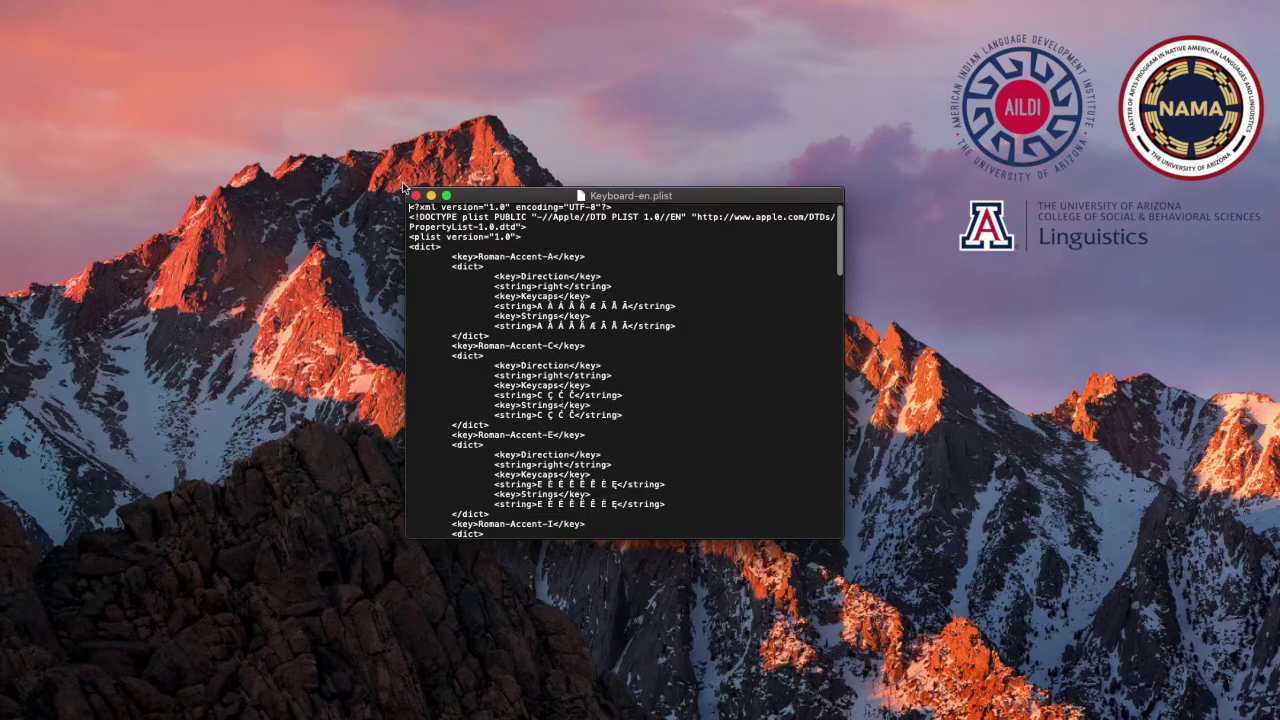
drag(404, 187, 311, 113)
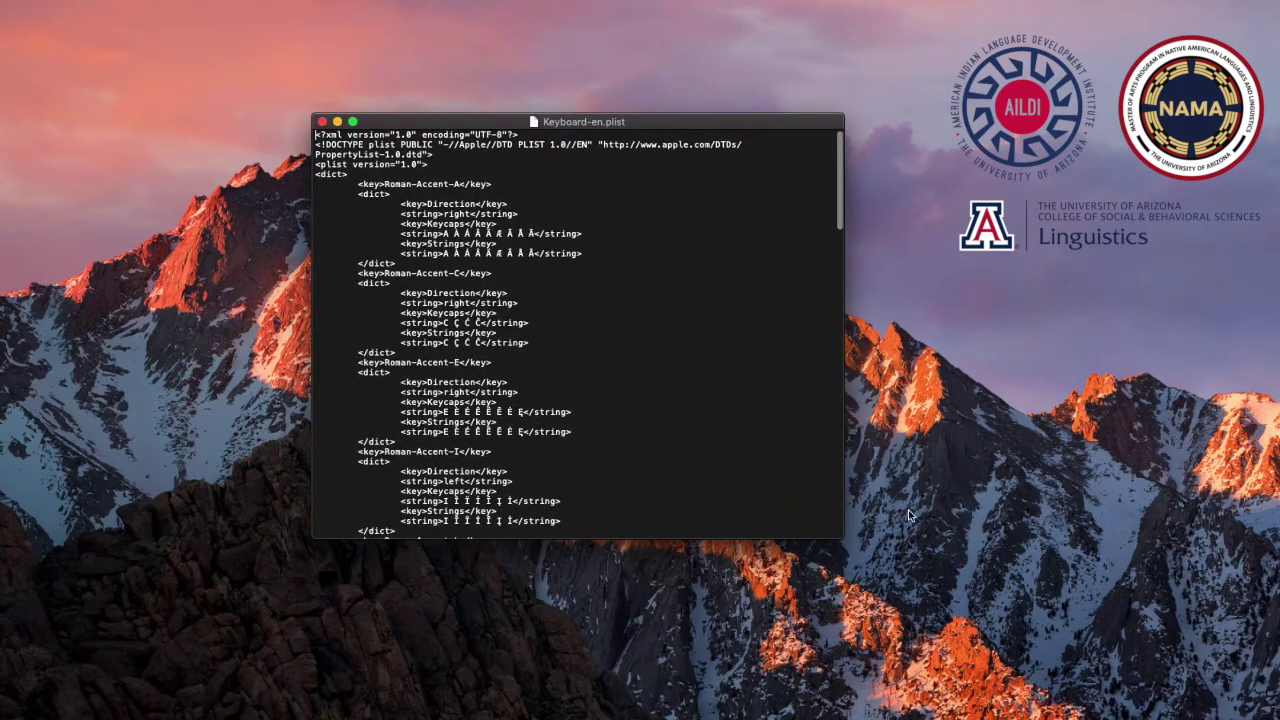
drag(846, 541, 940, 585)
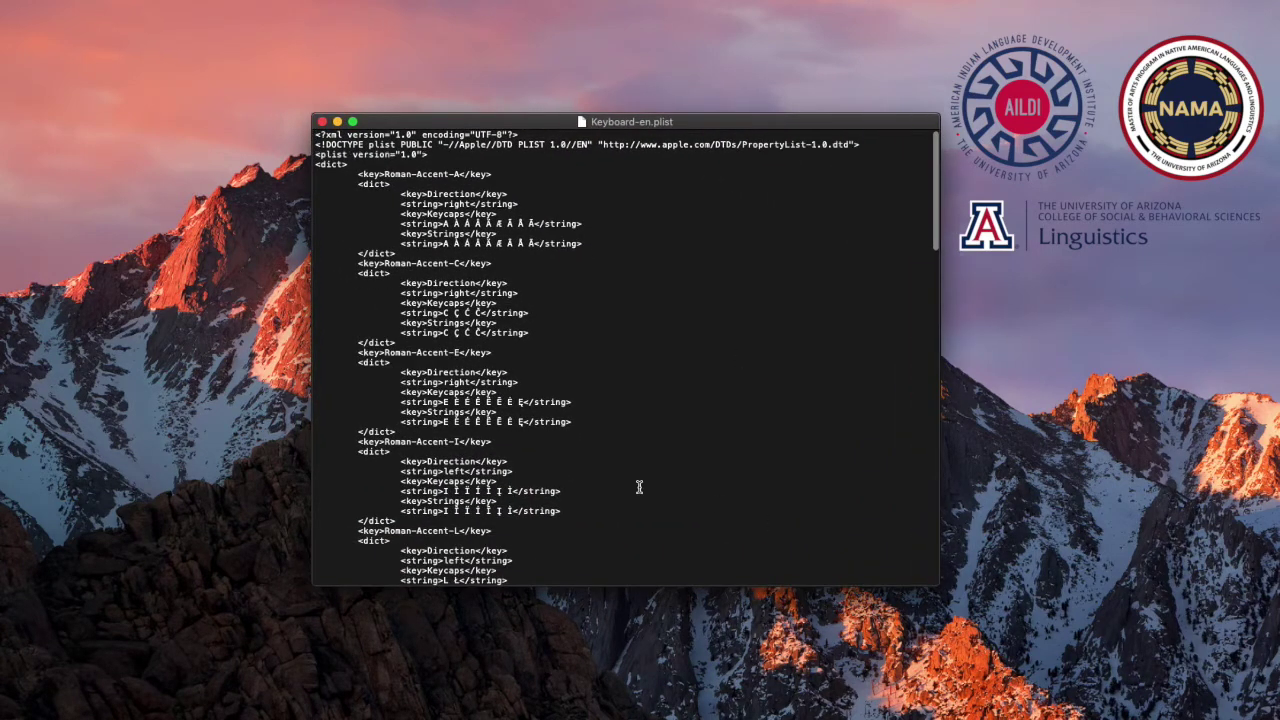
key(super+plus)
key(super+plus)
key(super+plus)
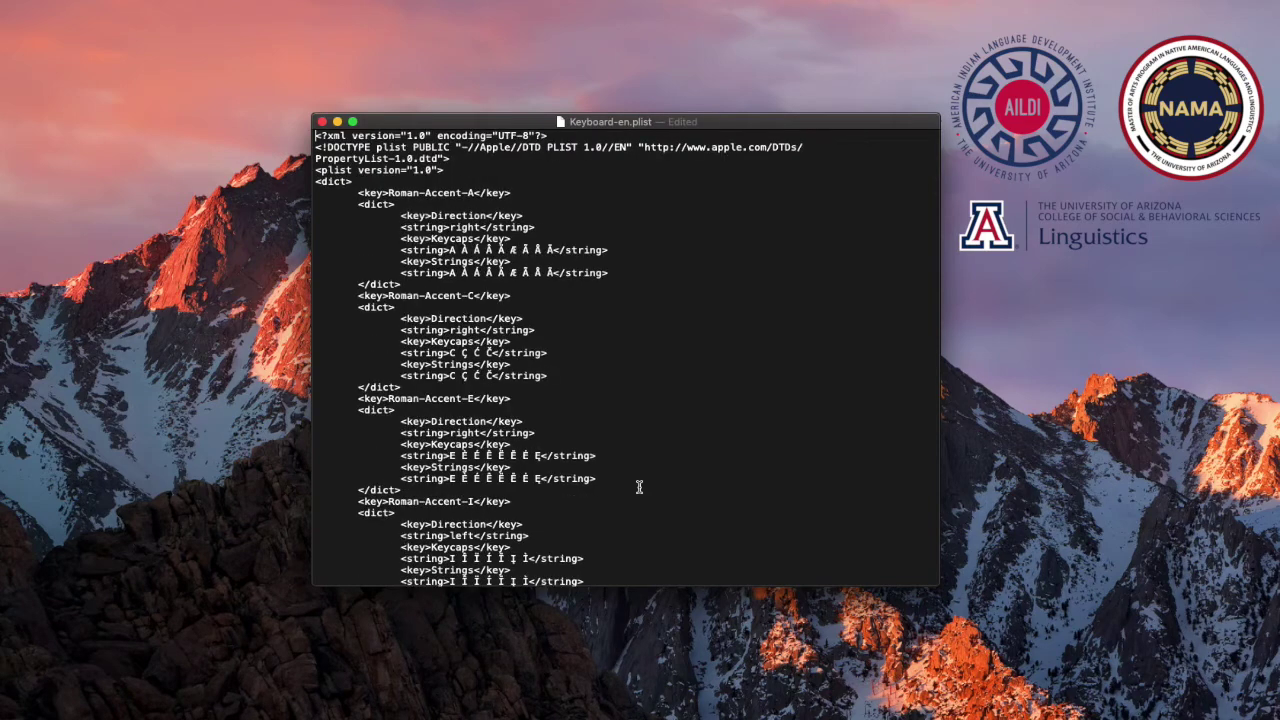
Scroll down through the Roman-Accent entries to review them
scroll(610, 478, down, 3)
scroll(588, 466, down, 12)
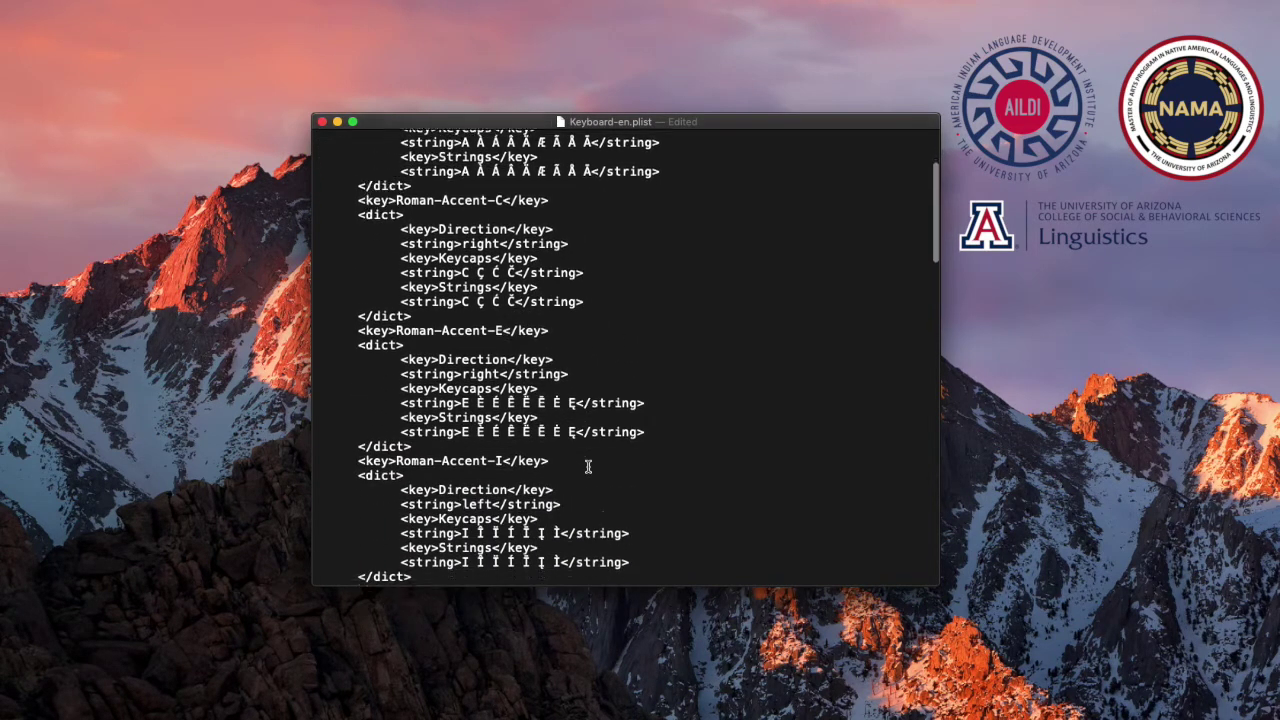
scroll(588, 466, down, 10)
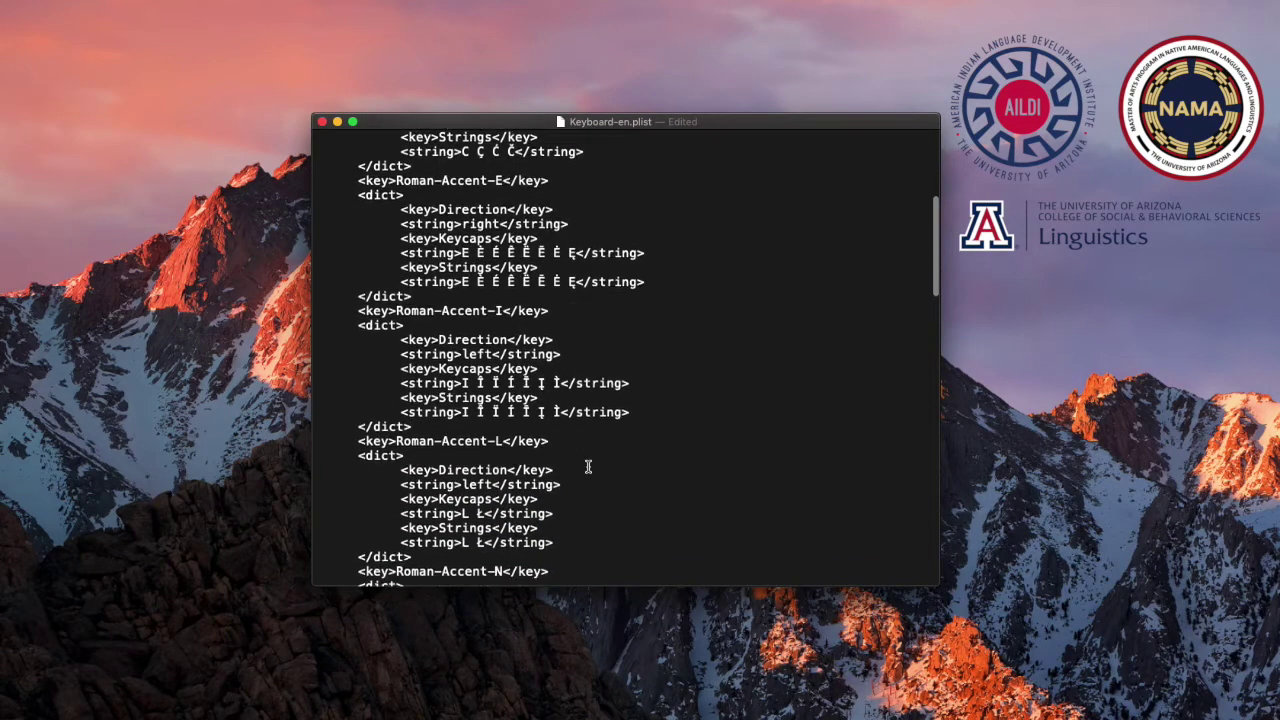
scroll(588, 466, down, 11)
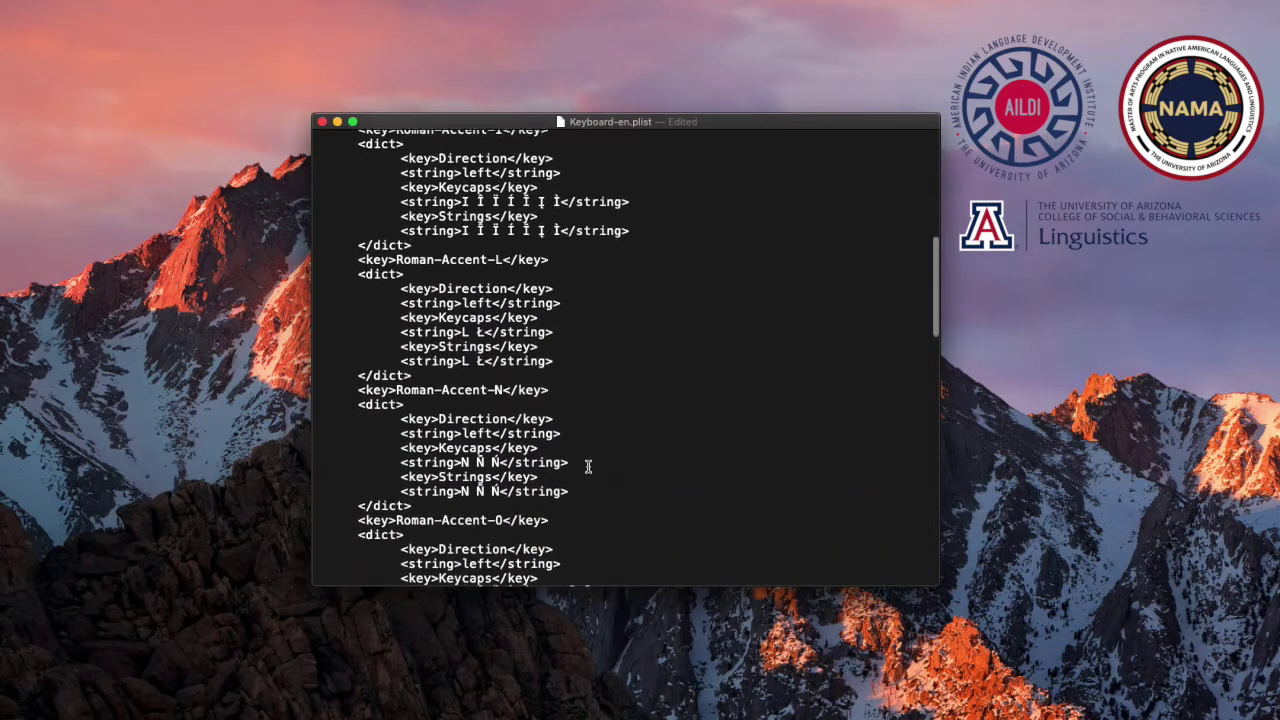
scroll(588, 466, down, 20)
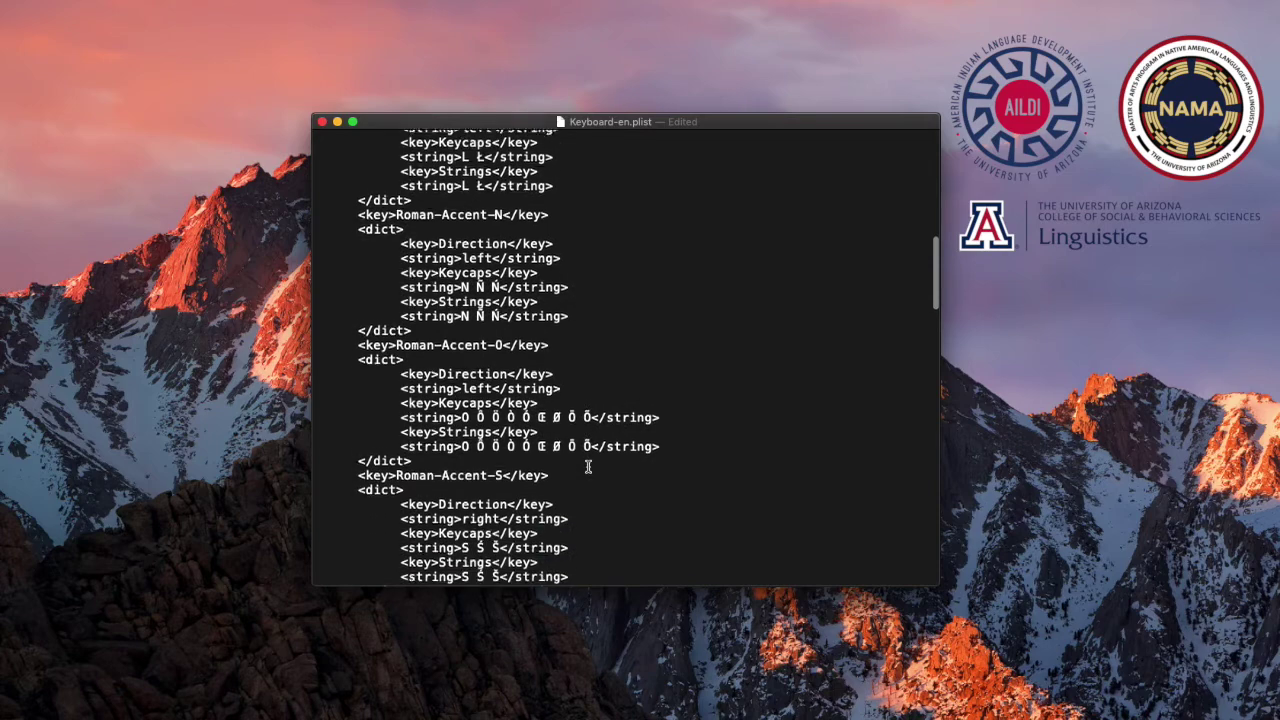
scroll(588, 466, down, 15)
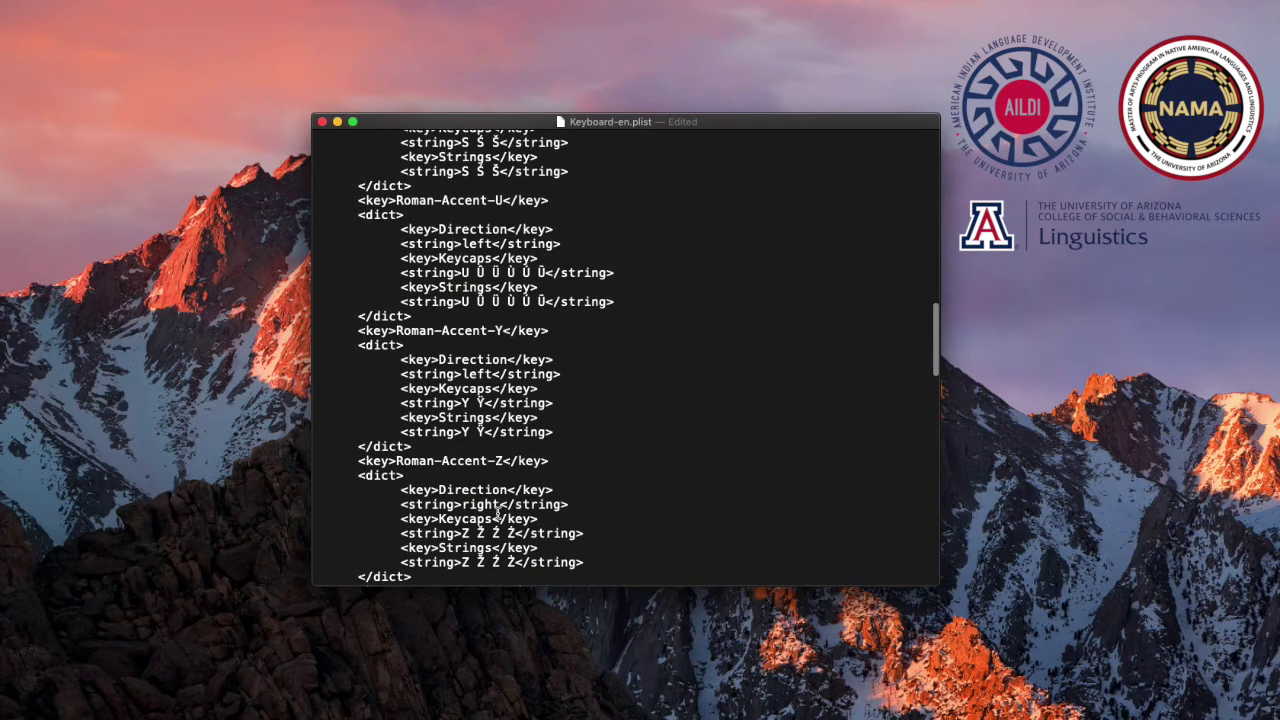
scroll(494, 512, down, 11)
scroll(494, 512, down, 8)
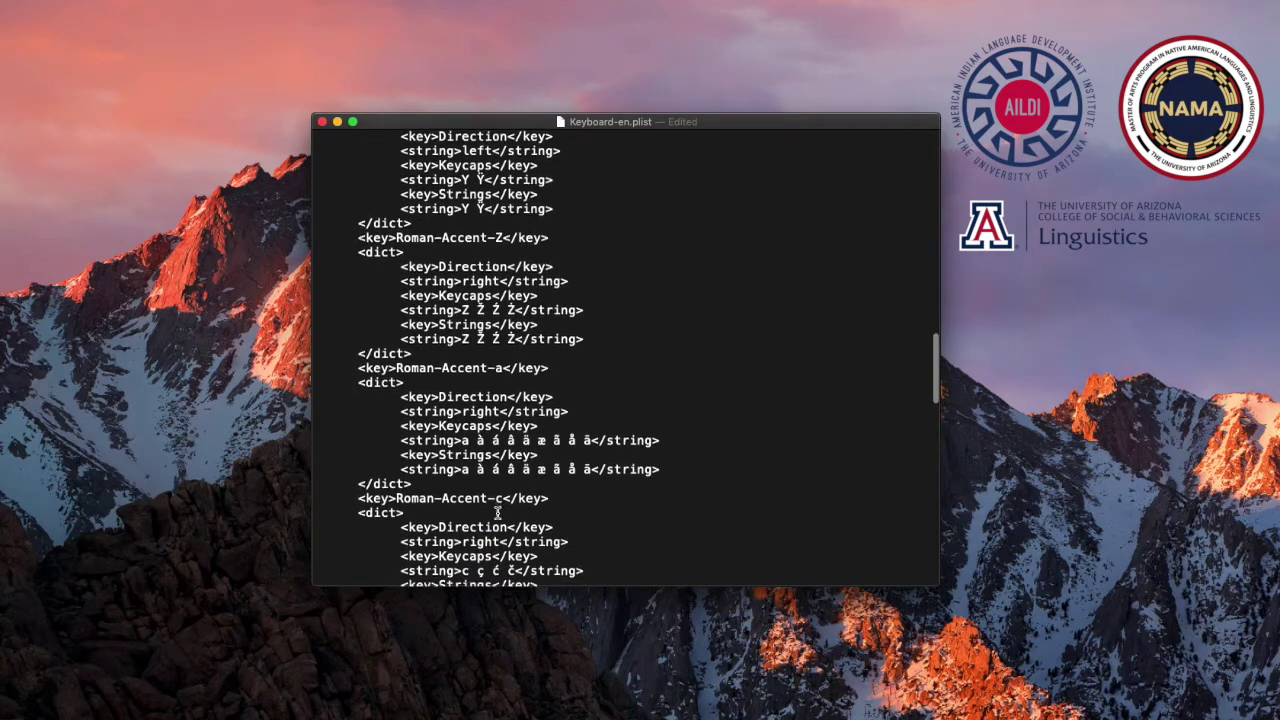
scroll(461, 306, down, 10)
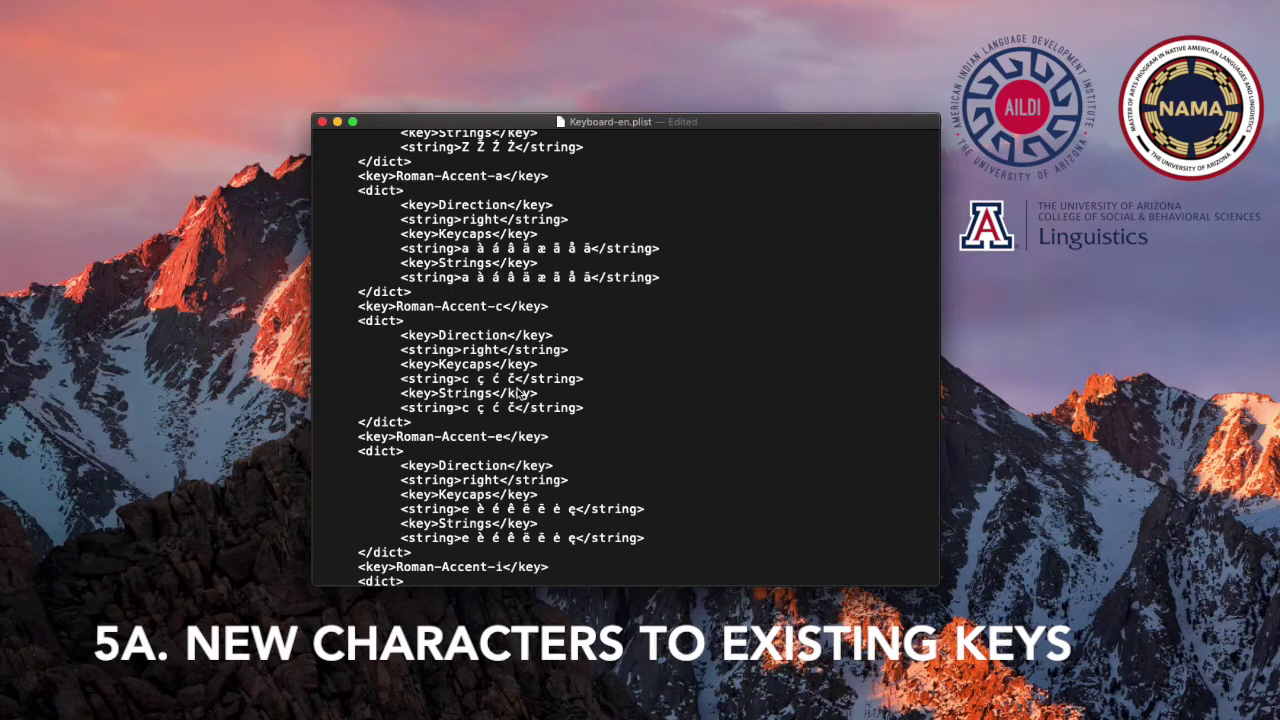
Append ' ç' after č in both the Keycaps and Strings lines of Roman-Accent-c
click(520, 379)
click(516, 408)
click(521, 379)
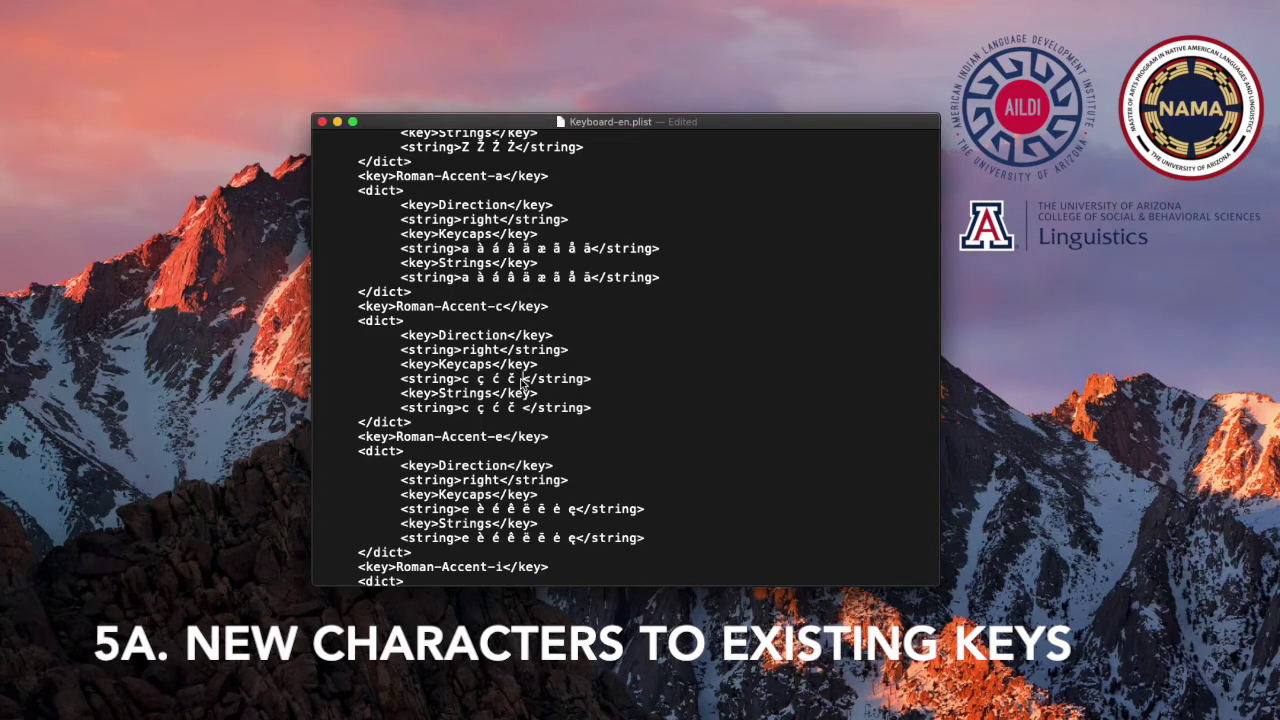
text(ç)
click(523, 408)
text(ç)
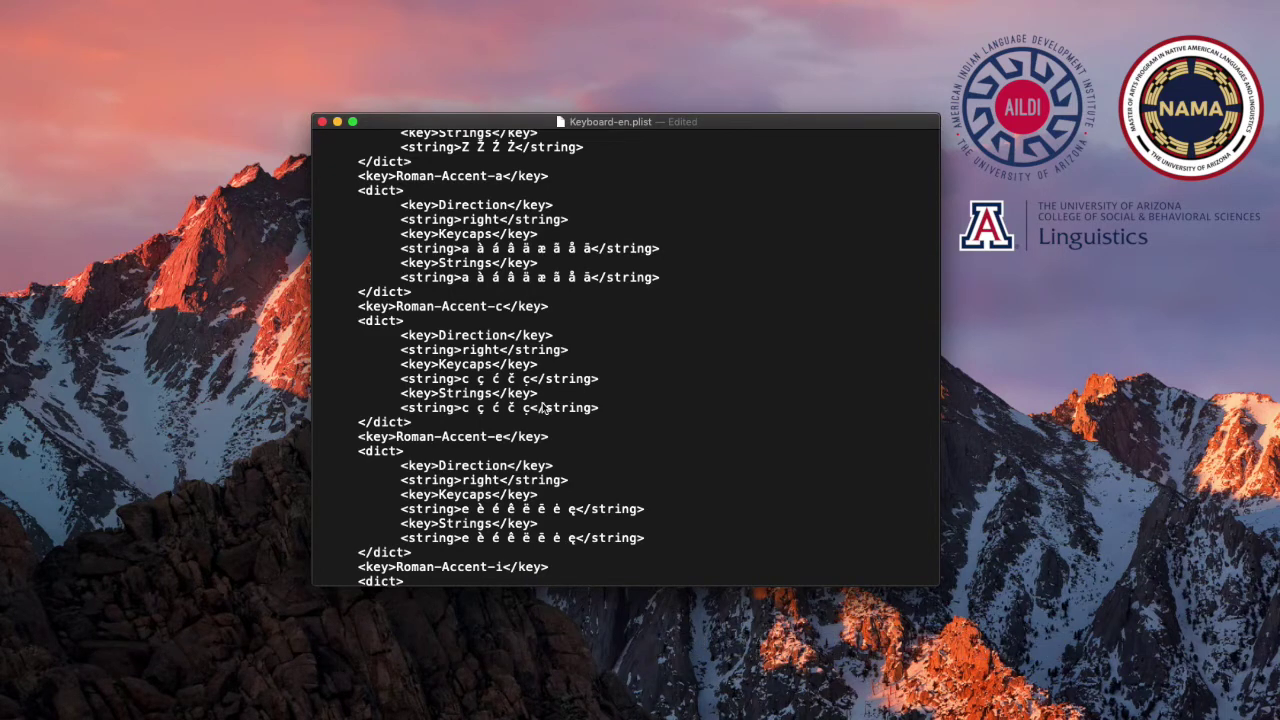
scroll(619, 376, down, 1)
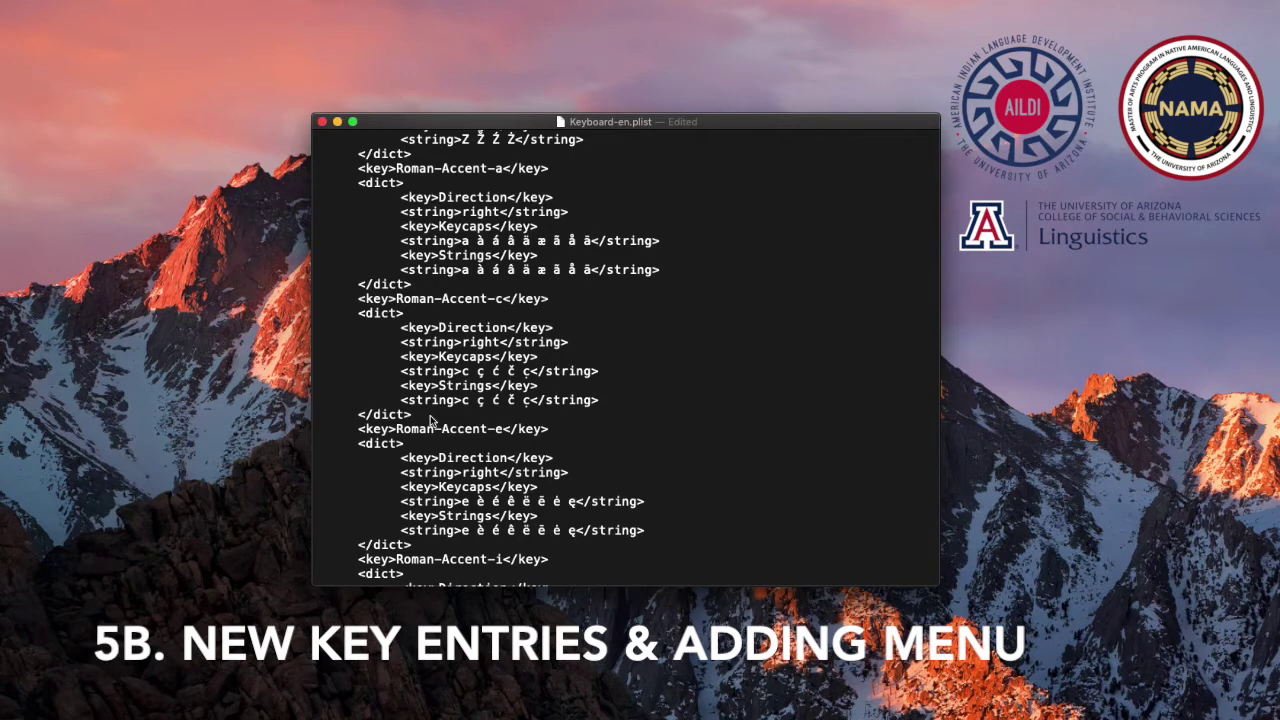
Insert a blank line after the Roman-Accent-c block's closing </dict>
key(shift+Right)
key(shift+Right)
key(shift+Right)
key(shift+Right)
drag(366, 415, 412, 416)
click(416, 418)
key(Return)
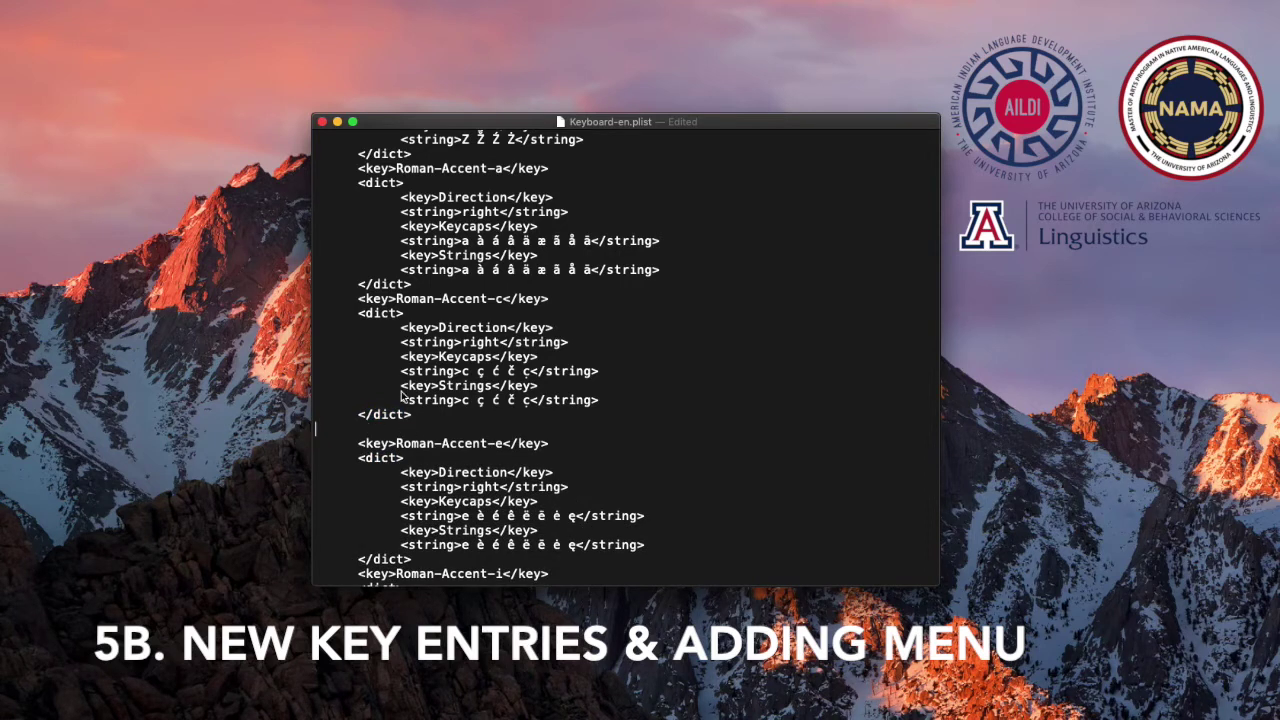
Paste a copy of the Roman-Accent-c entry there and start renaming its key
mouse_move(358, 313)
mouse_down()
mouse_move(383, 328)
mouse_move(419, 416)
mouse_move(363, 310)
mouse_up()
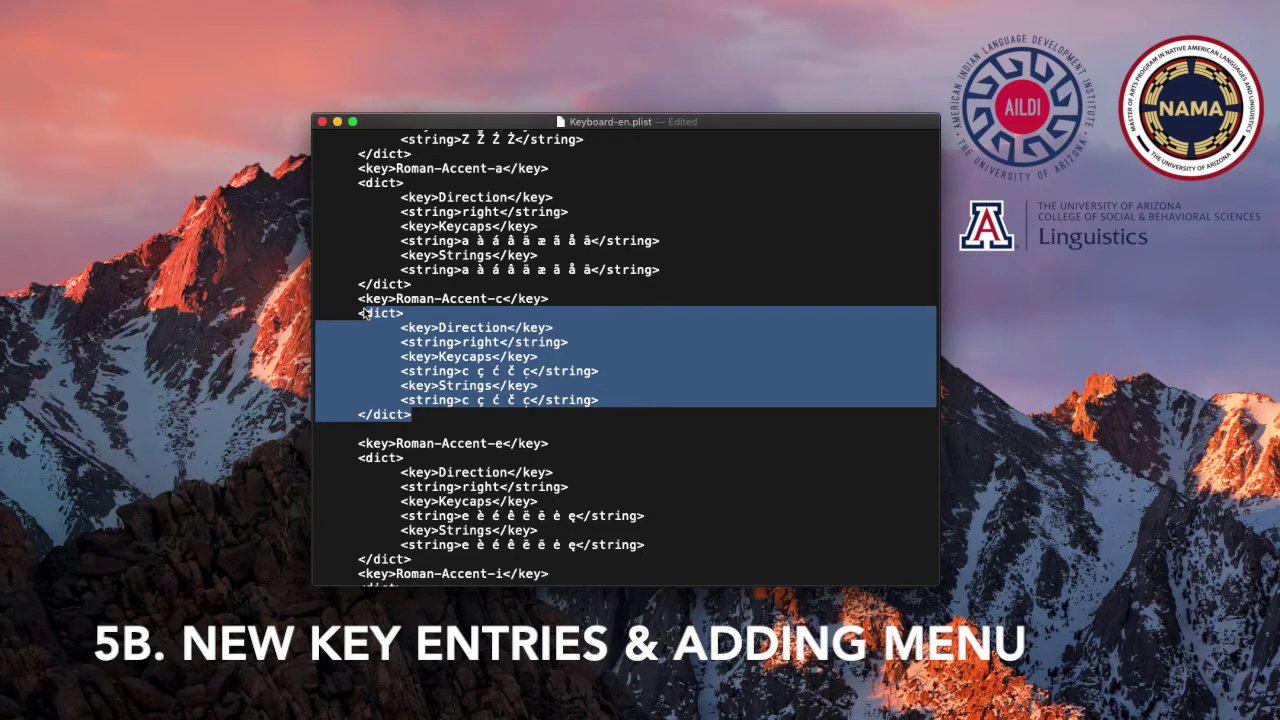
drag(363, 310, 402, 298)
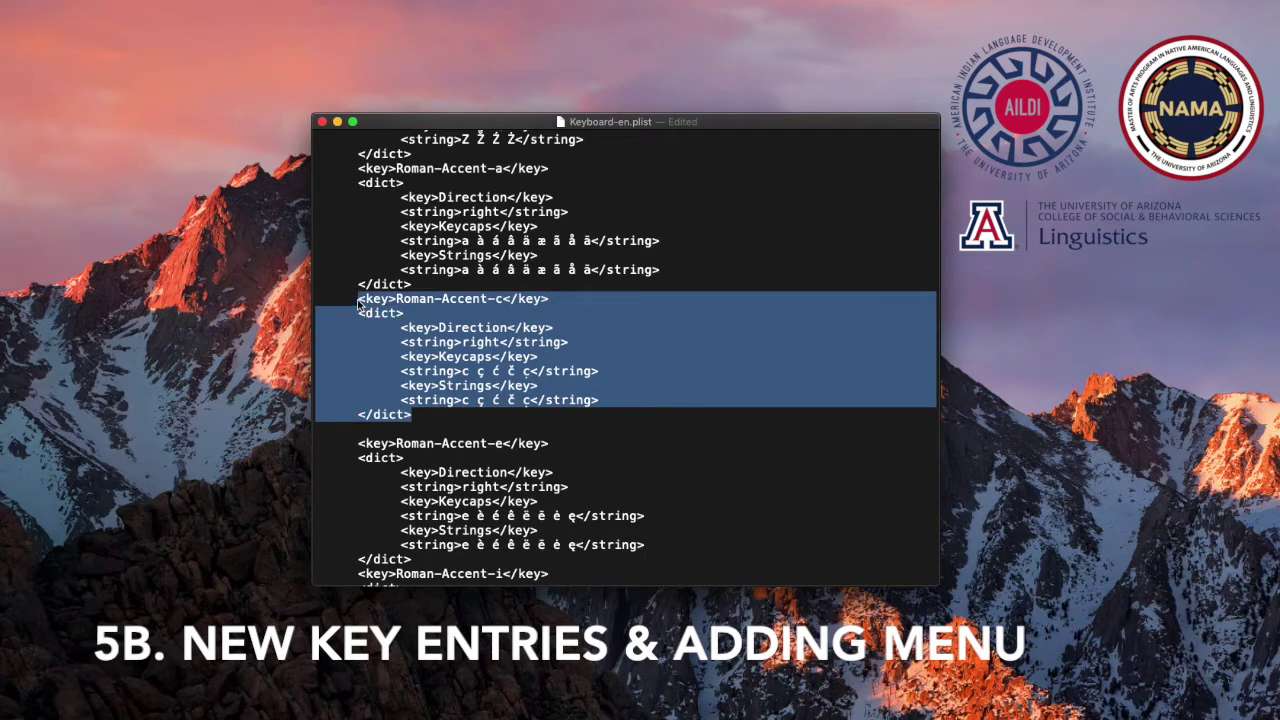
click(421, 435)
text(<key>Roman-Accent-c</key> 	<dict> 		<key>Direction</key> 		<string>right</string> 		<key>Keycaps</key> 		<string>c ç ć č ç</string> 		<key>Strings</key> 		<string>c ç ć č ç</string> 	</dict>)
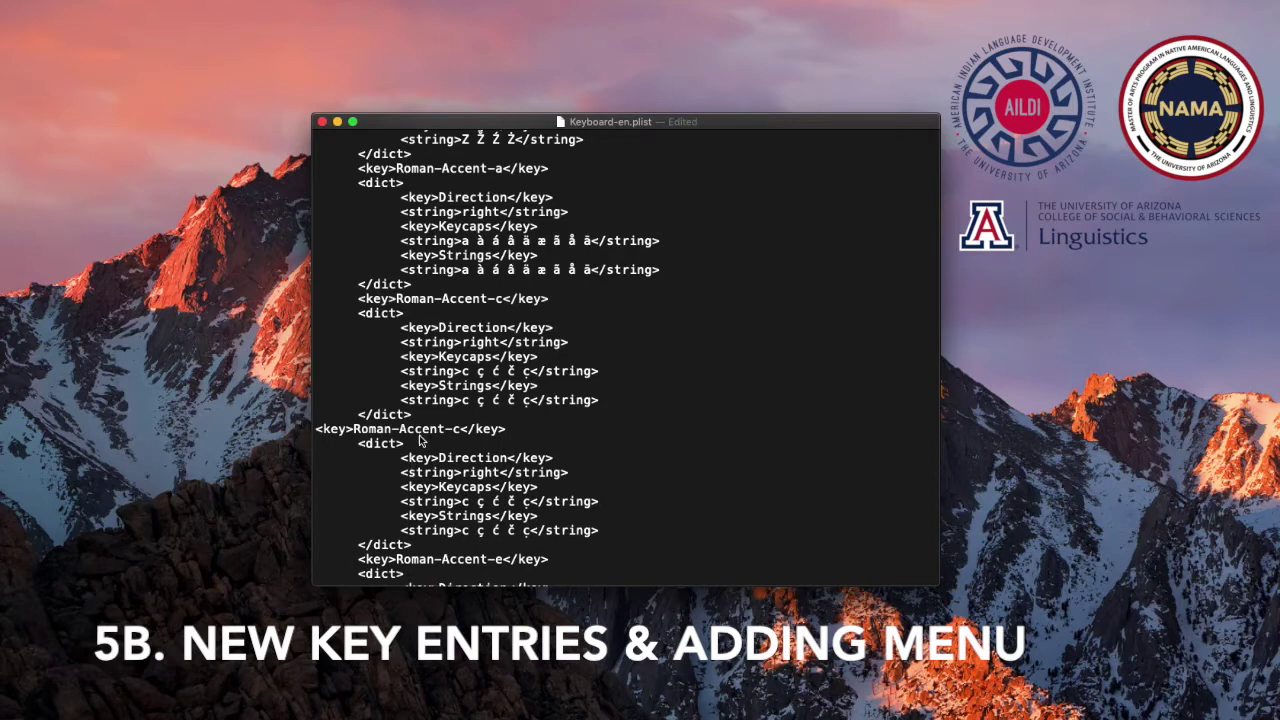
scroll(418, 450, down, 2)
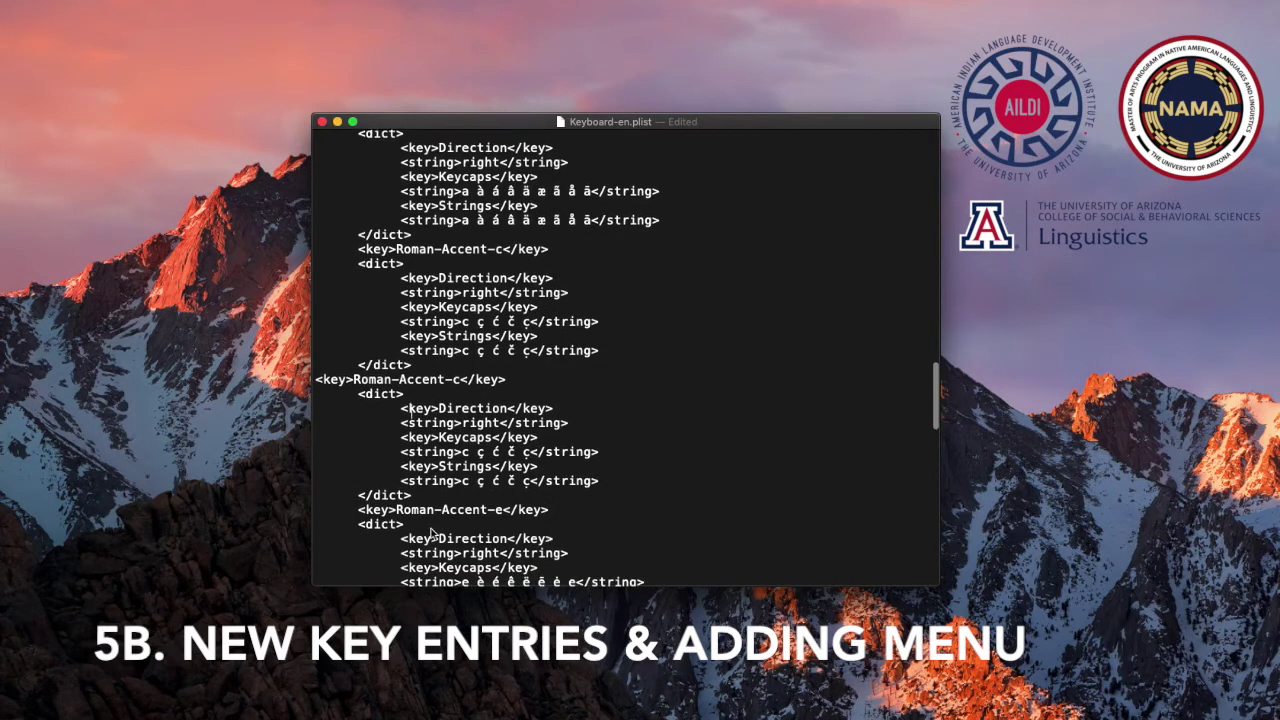
click(316, 380)
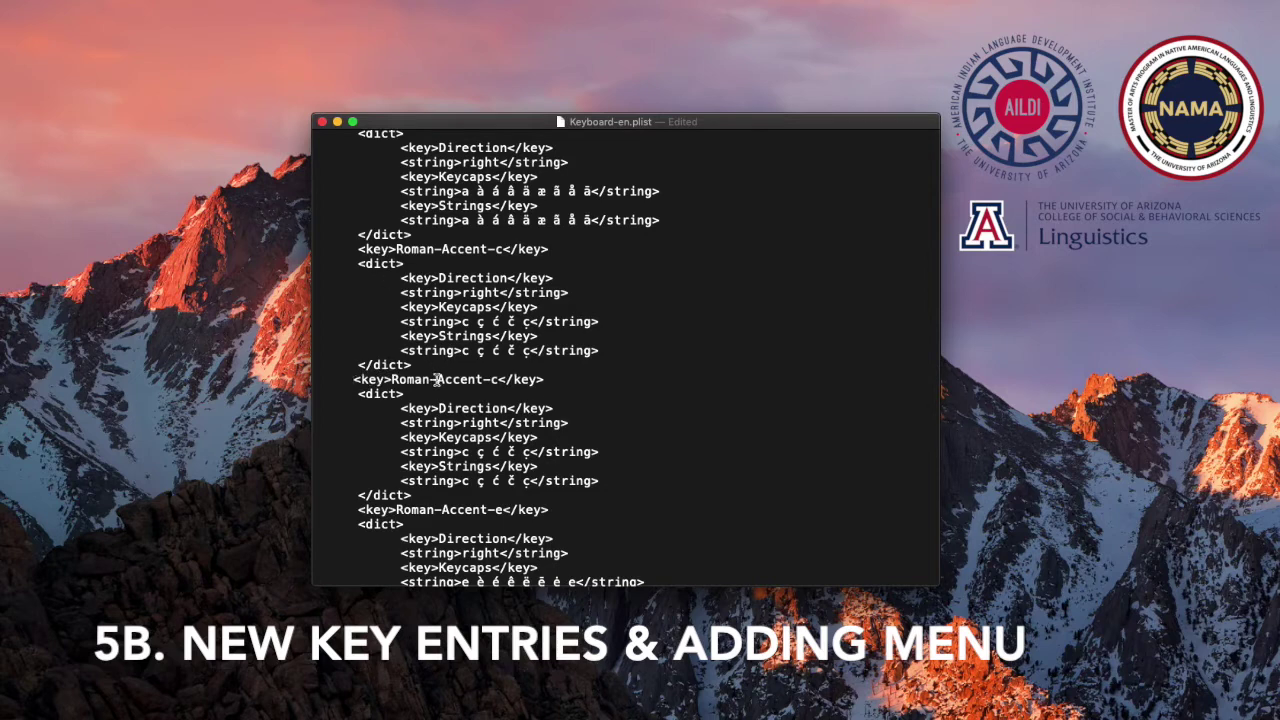
click(494, 382)
Rename the copied key to Roman-Accent-d and replace its Keycaps and Strings c lists with d
click(497, 382)
key(BackSpace)
text(d)
drag(463, 452, 507, 452)
drag(507, 453, 530, 453)
text(d)
drag(462, 481, 530, 482)
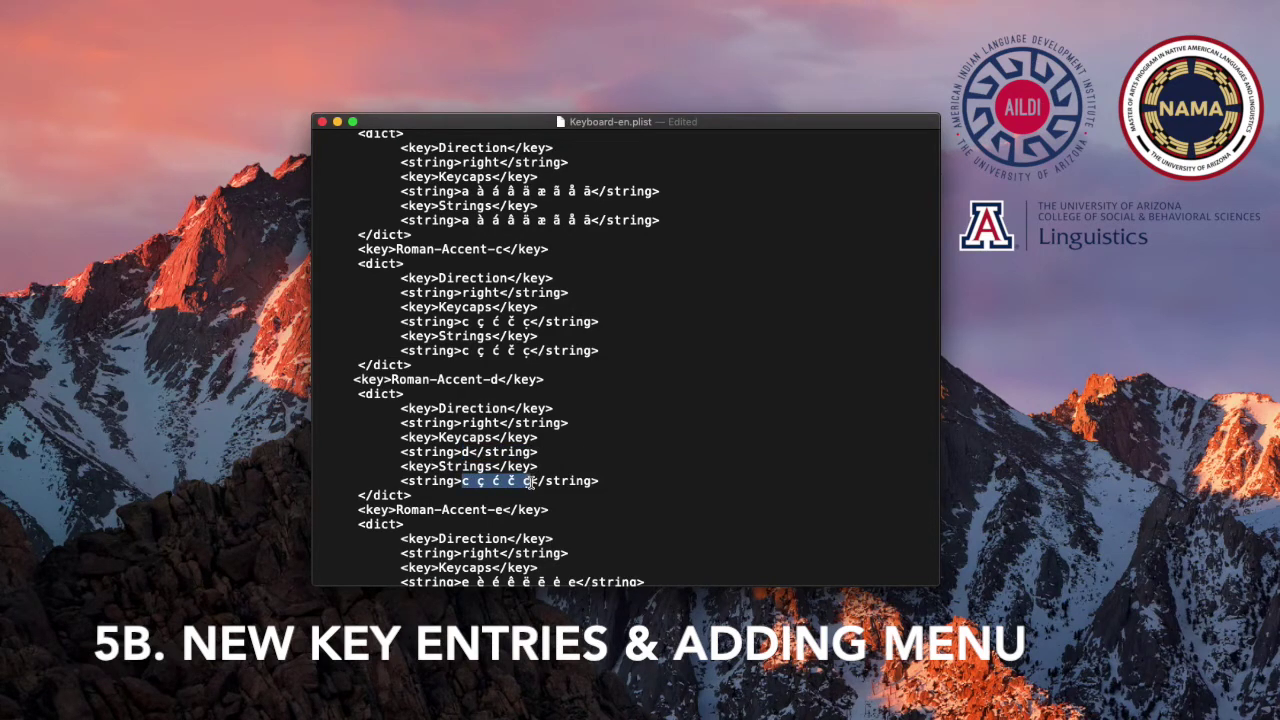
text(d)
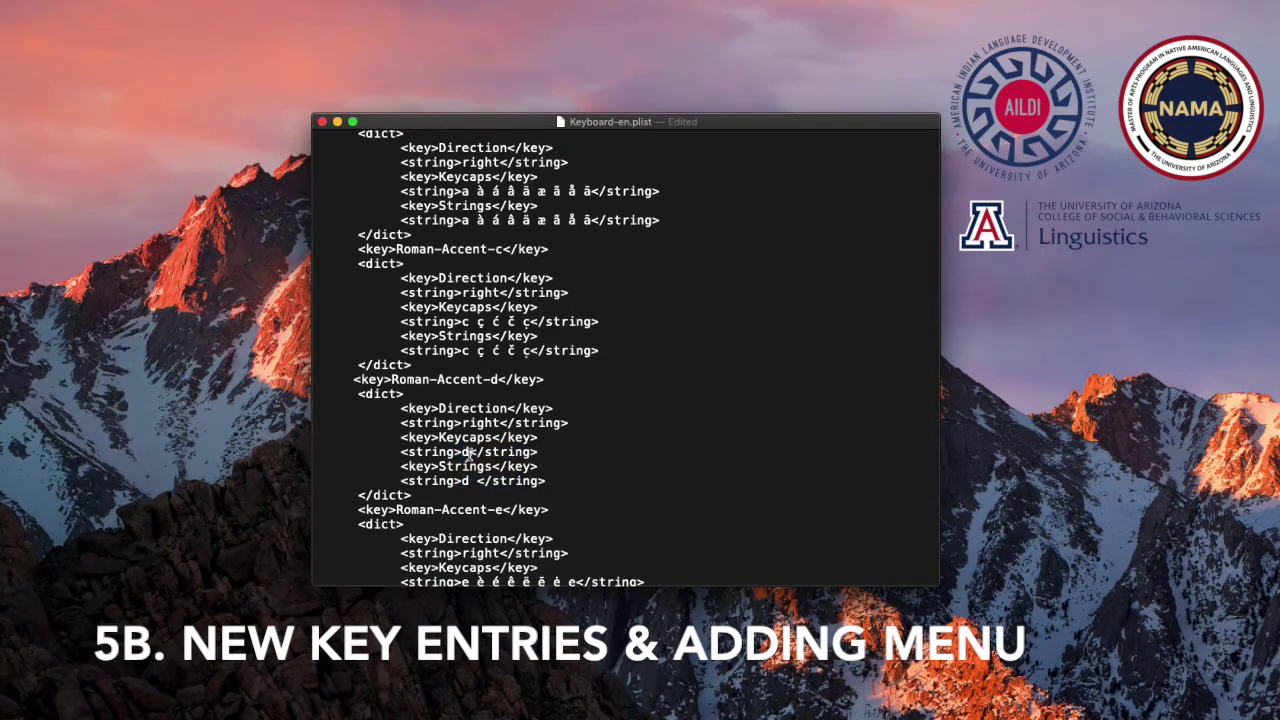
Add ð after the d in both lists, using the Character Viewer
click(469, 452)
key(super+Tab)
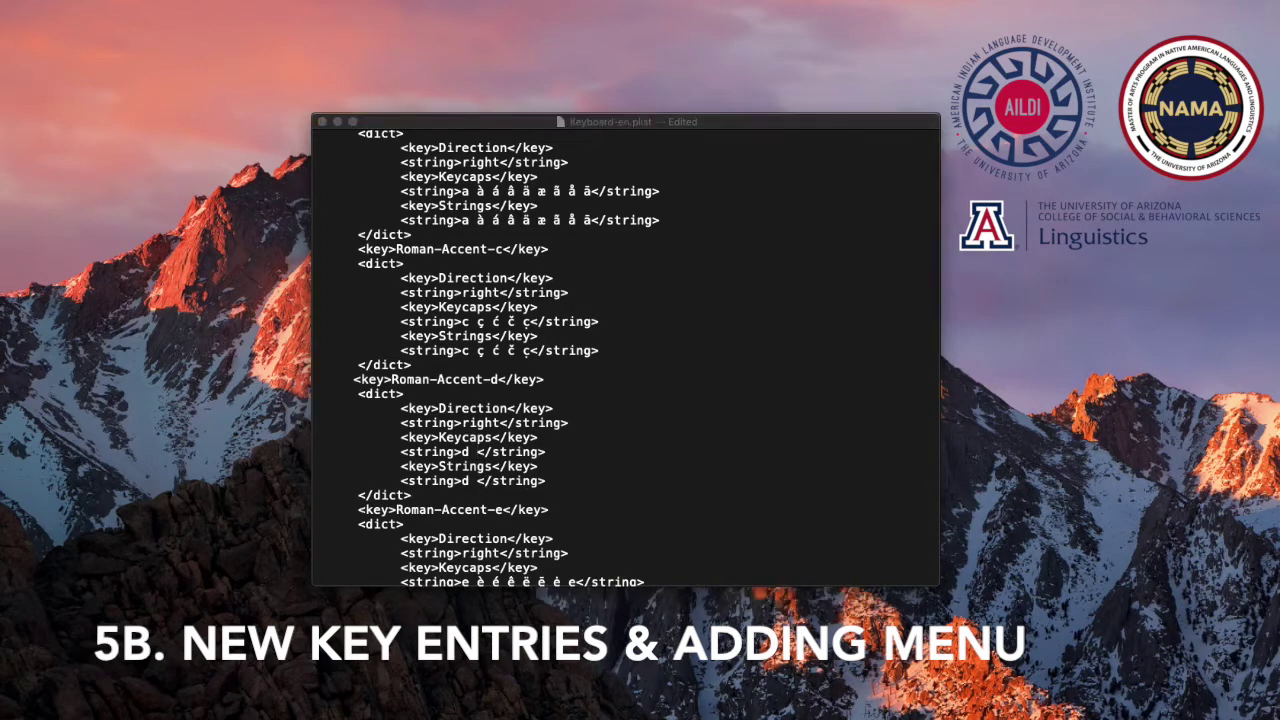
key(super+Tab)
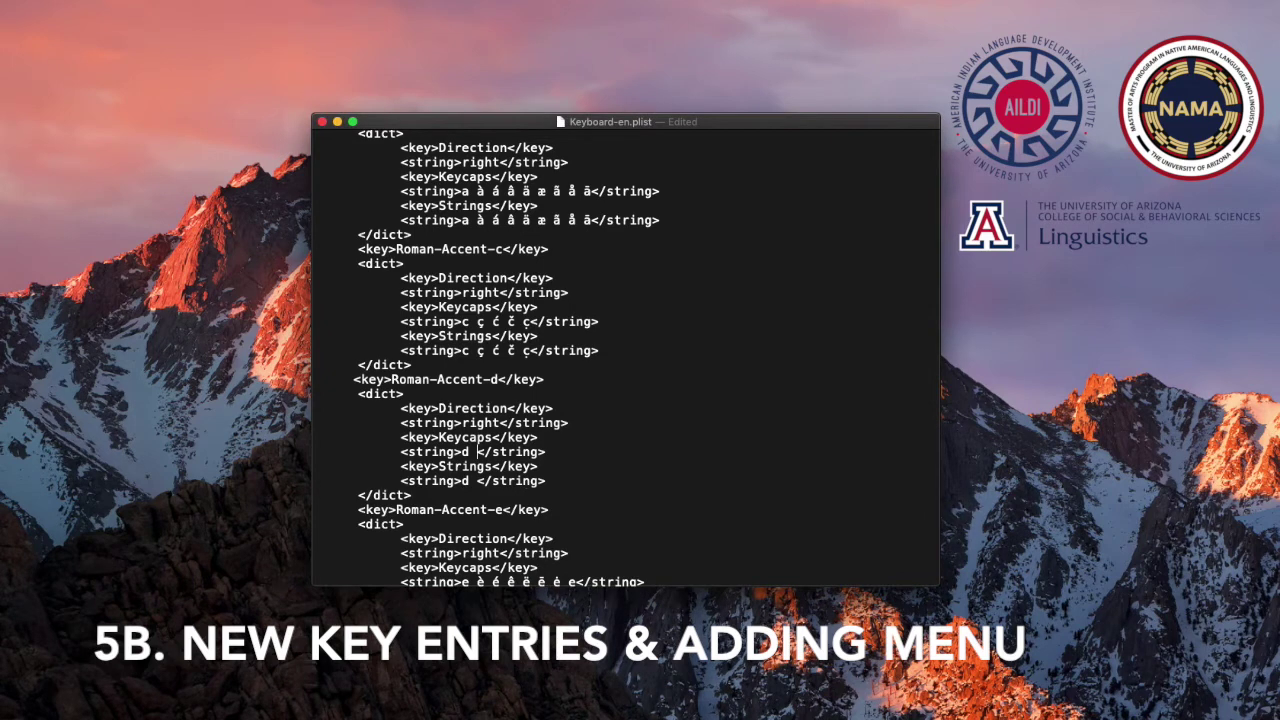
key(super+Tab)
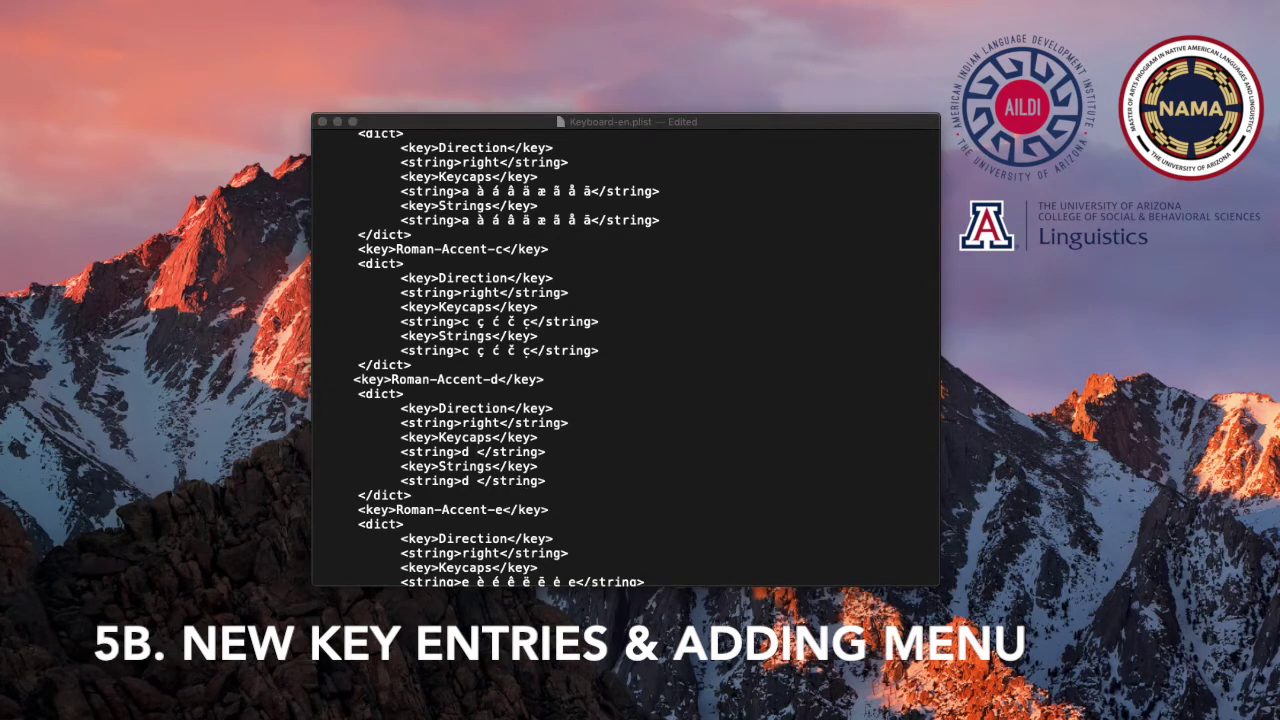
click(472, 452)
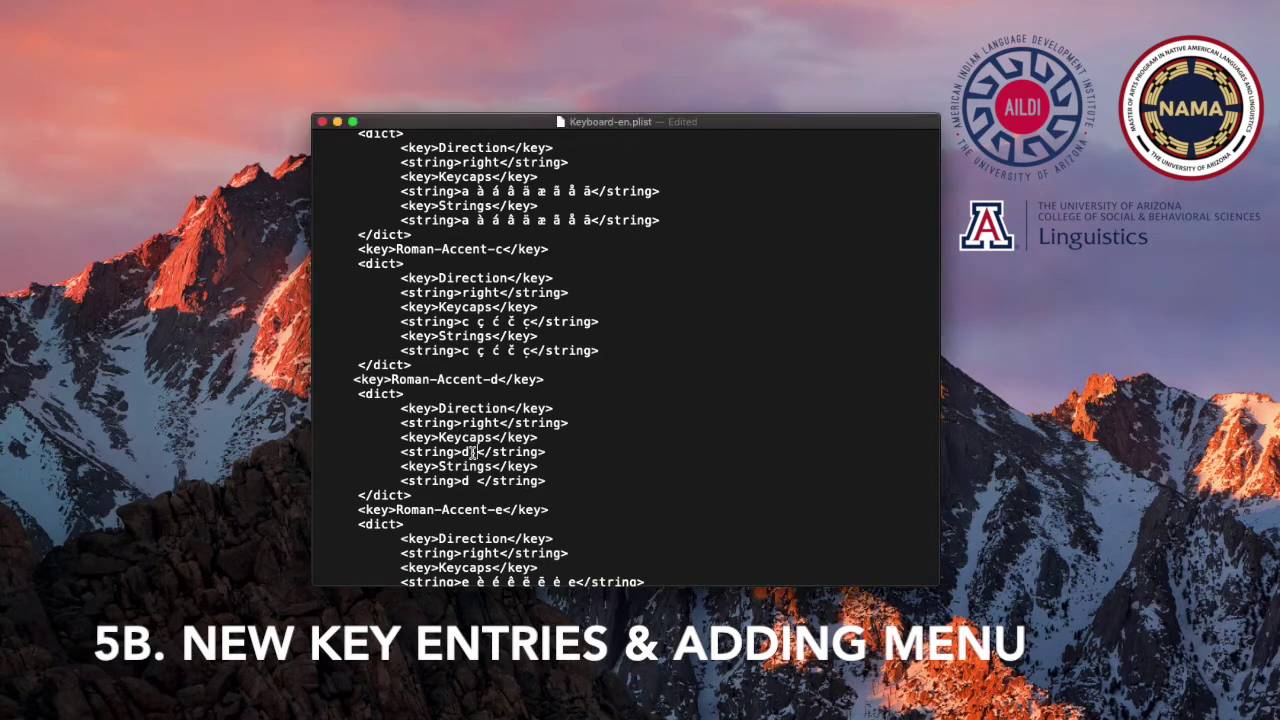
text(ð)
text(ð)
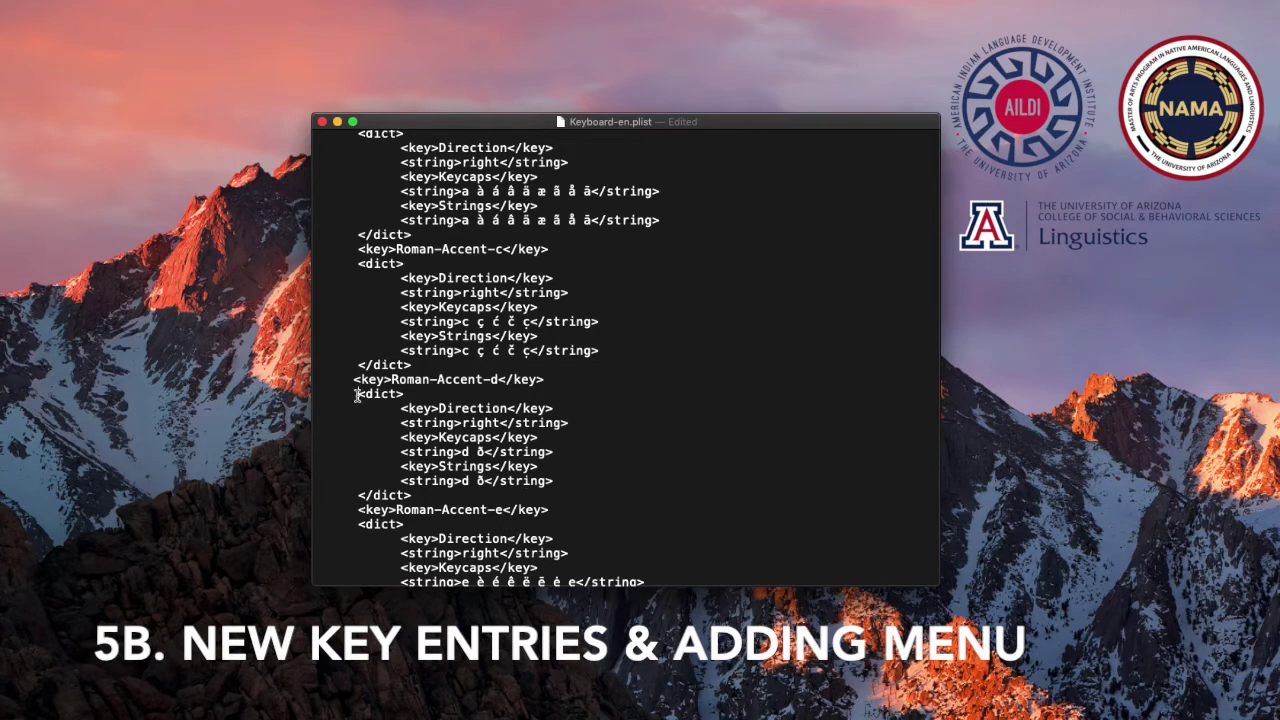
drag(358, 394, 407, 395)
drag(359, 496, 414, 496)
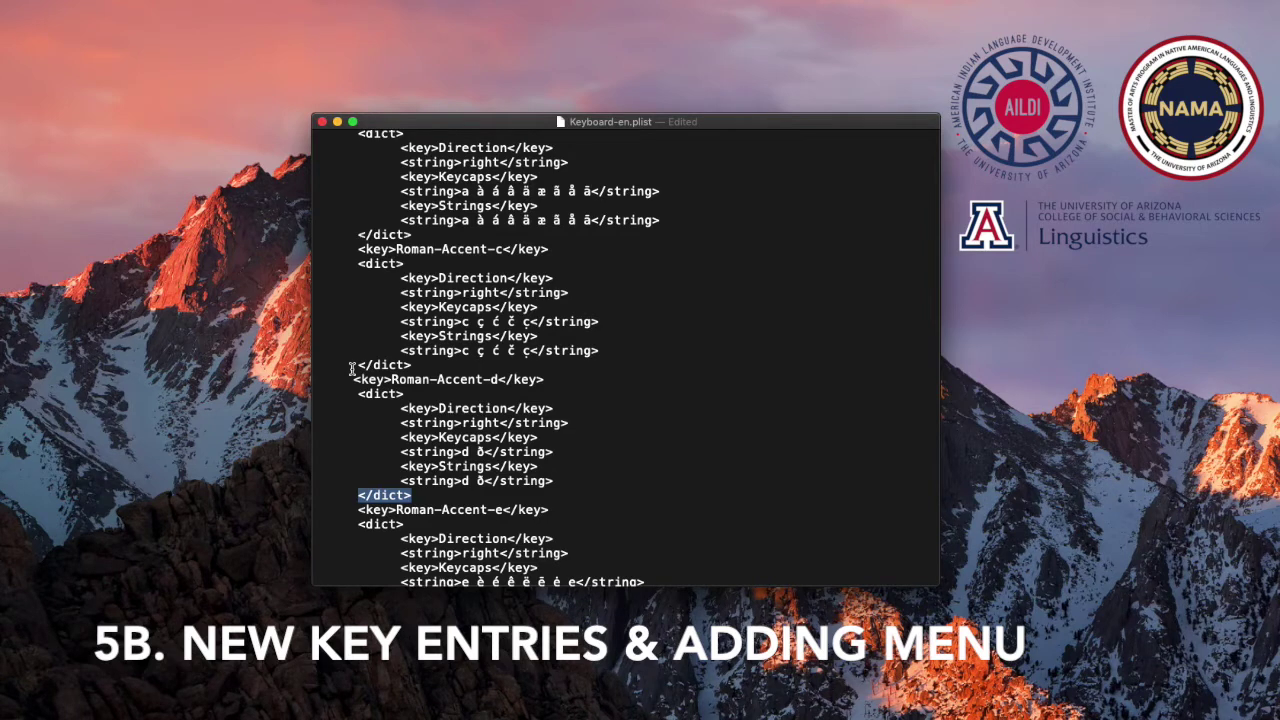
drag(353, 379, 549, 381)
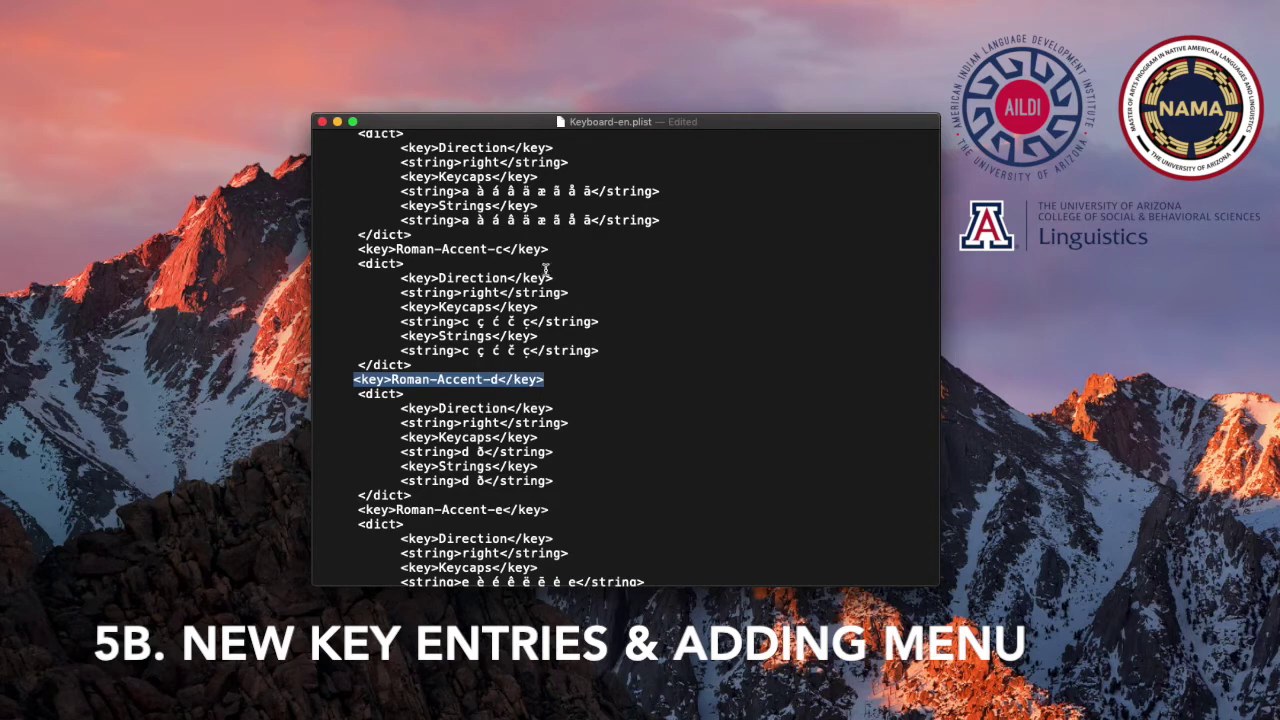
drag(548, 249, 358, 251)
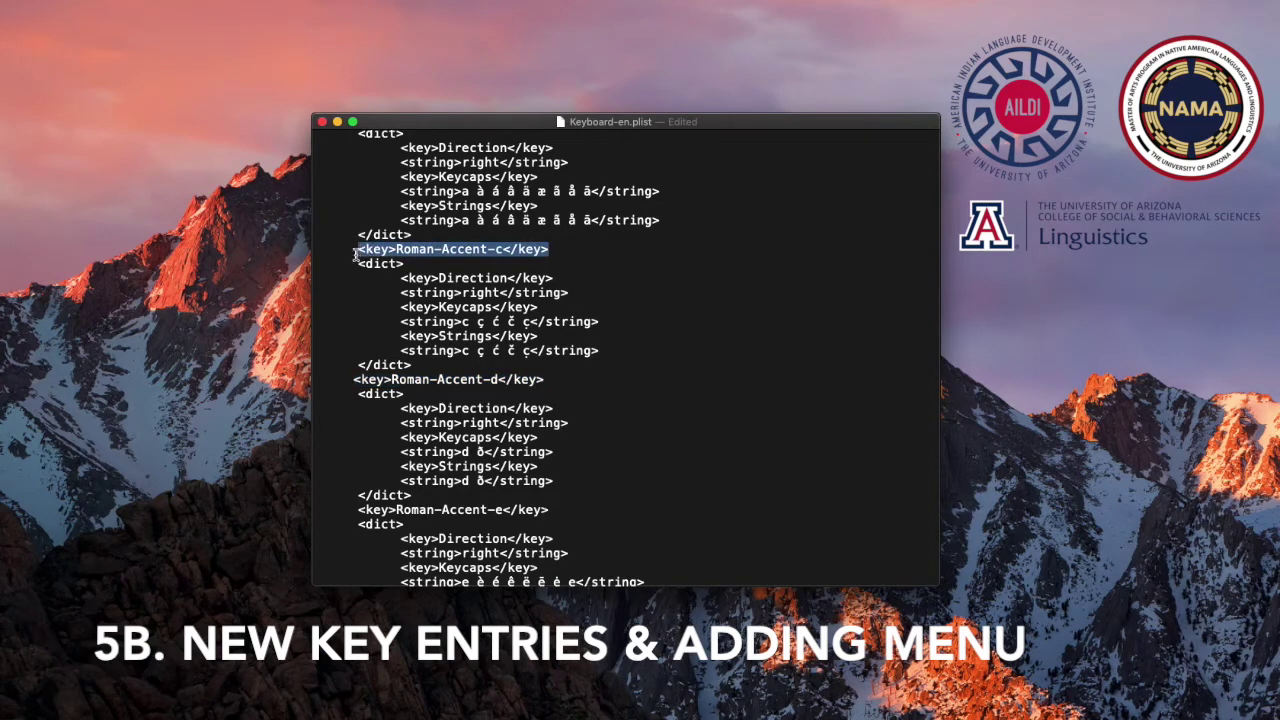
click(516, 422)
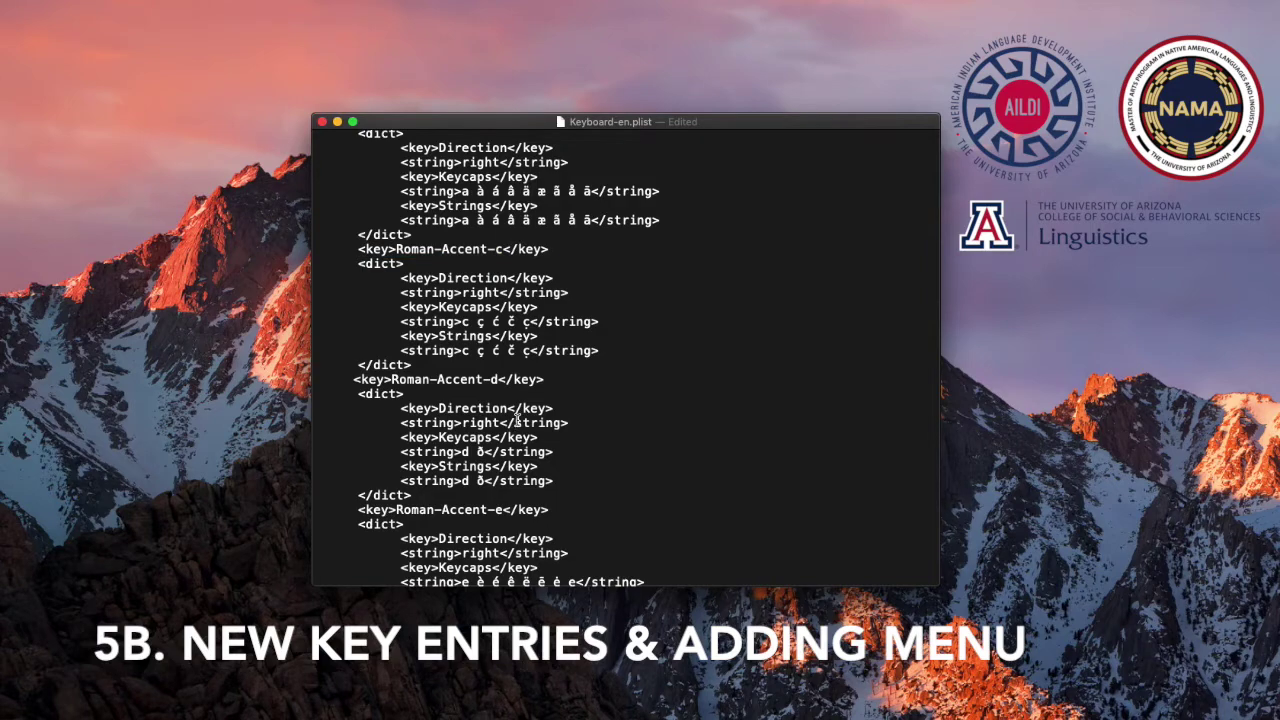
scroll(516, 422, up, 10)
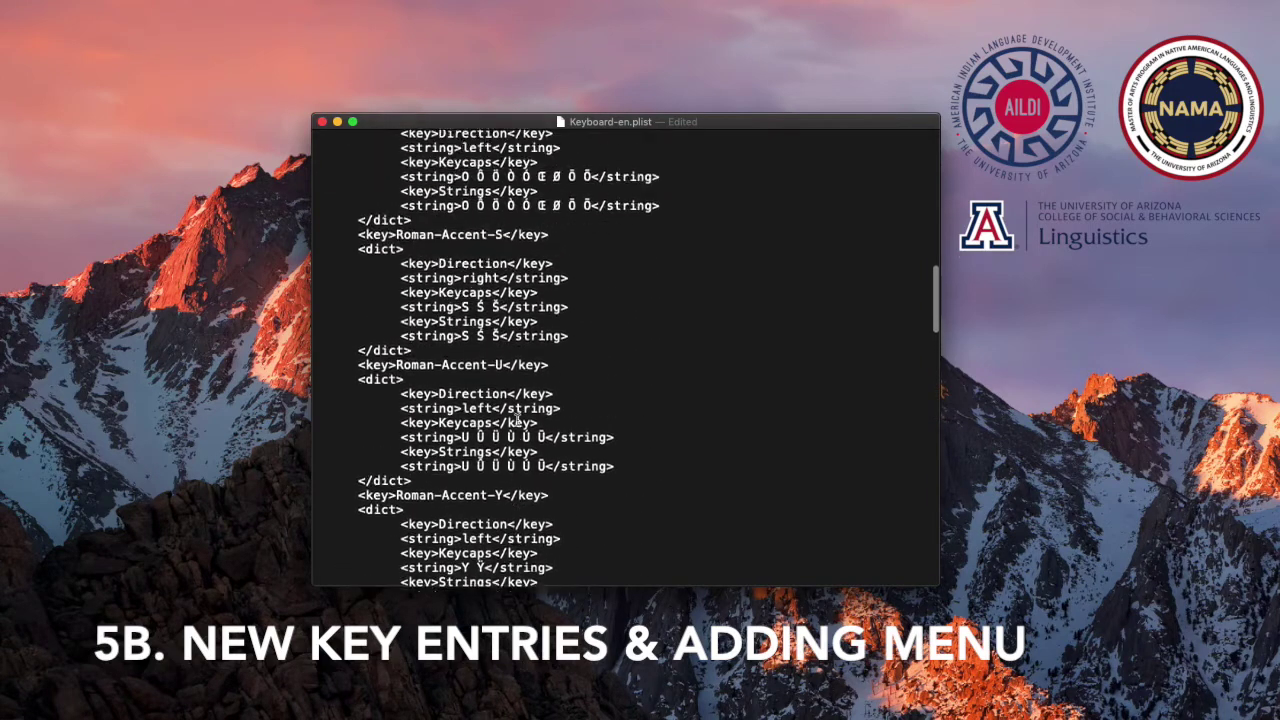
scroll(516, 422, up, 10)
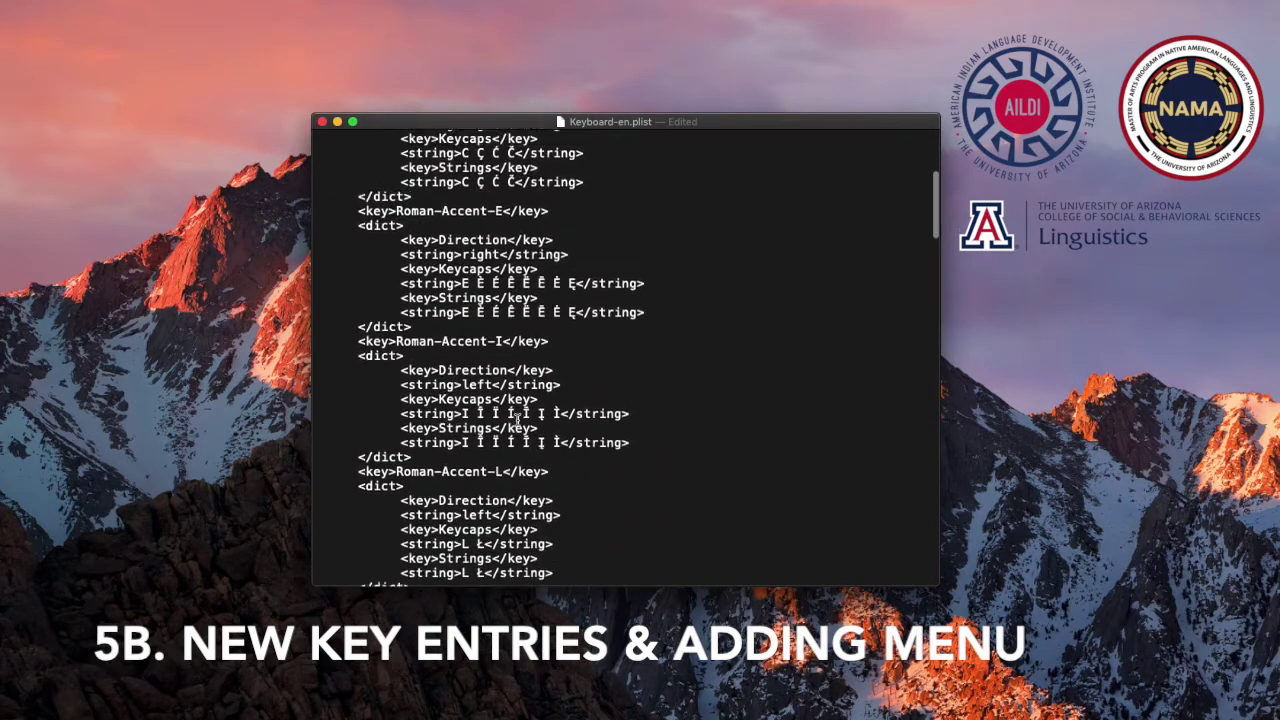
scroll(516, 420, up, 5)
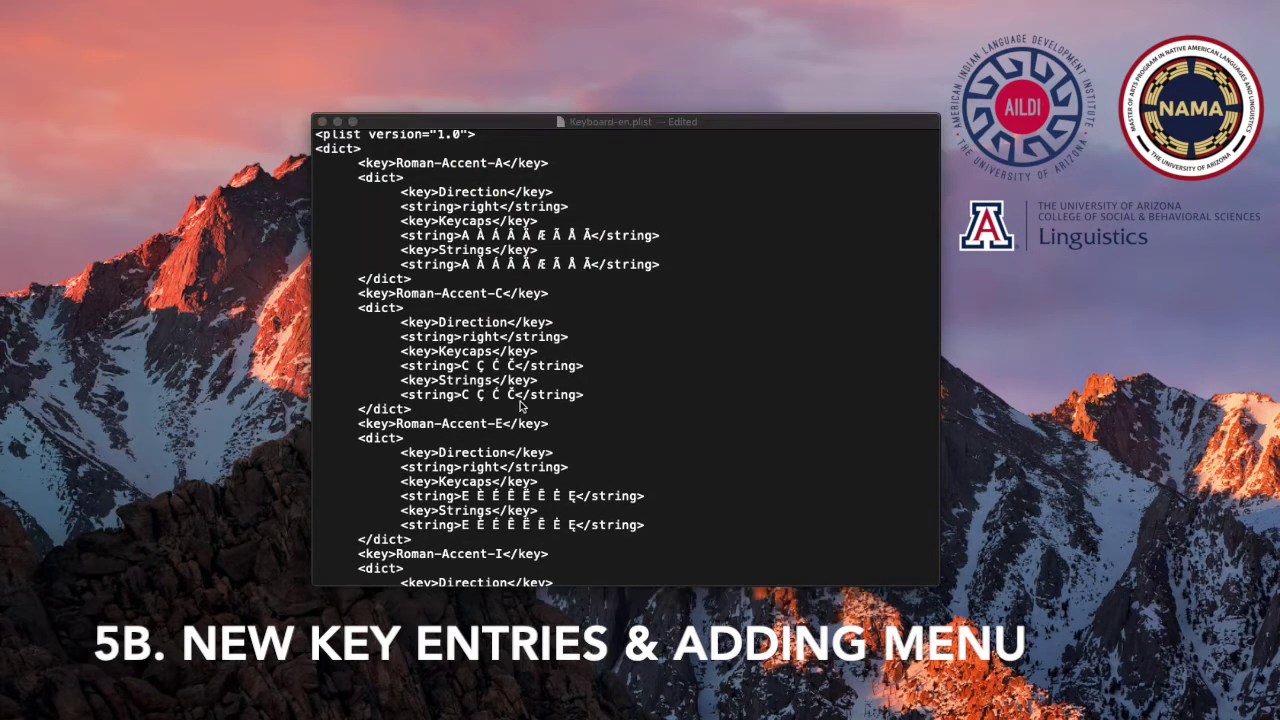
Append a space and Ç to both C lists so they read C Ç Ć Č Ç
click(500, 366)
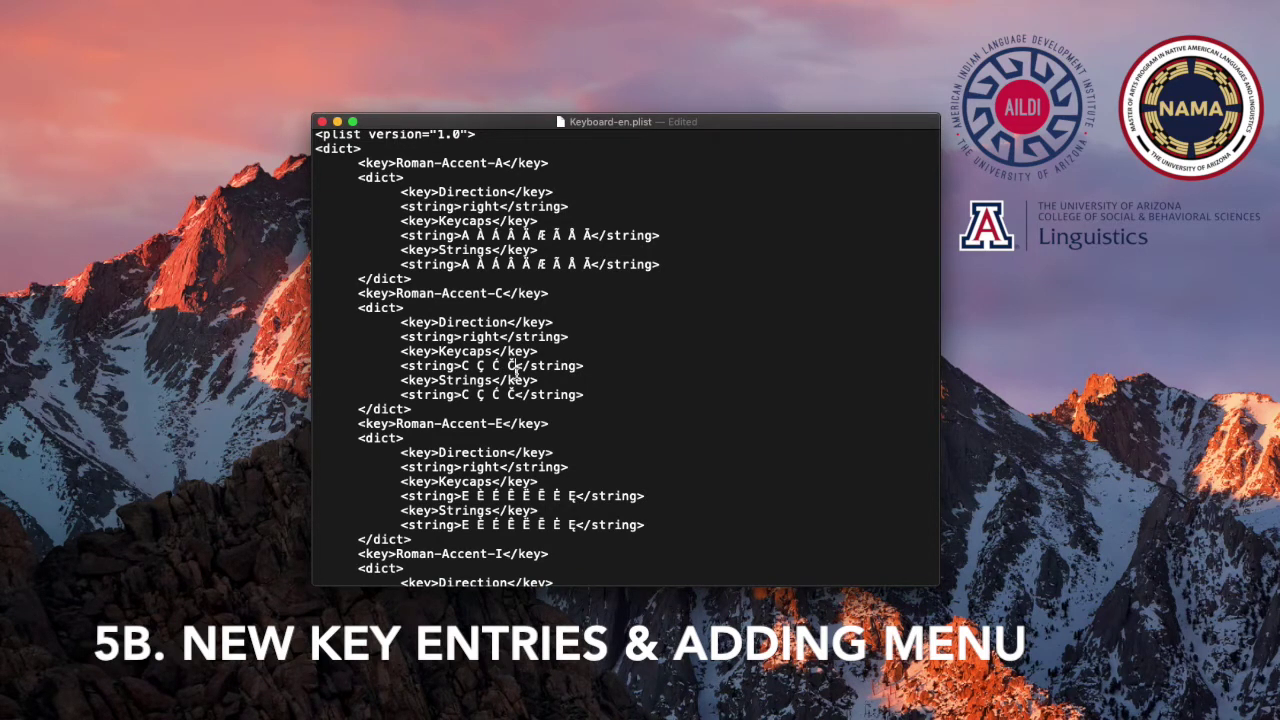
click(516, 366)
click(514, 394)
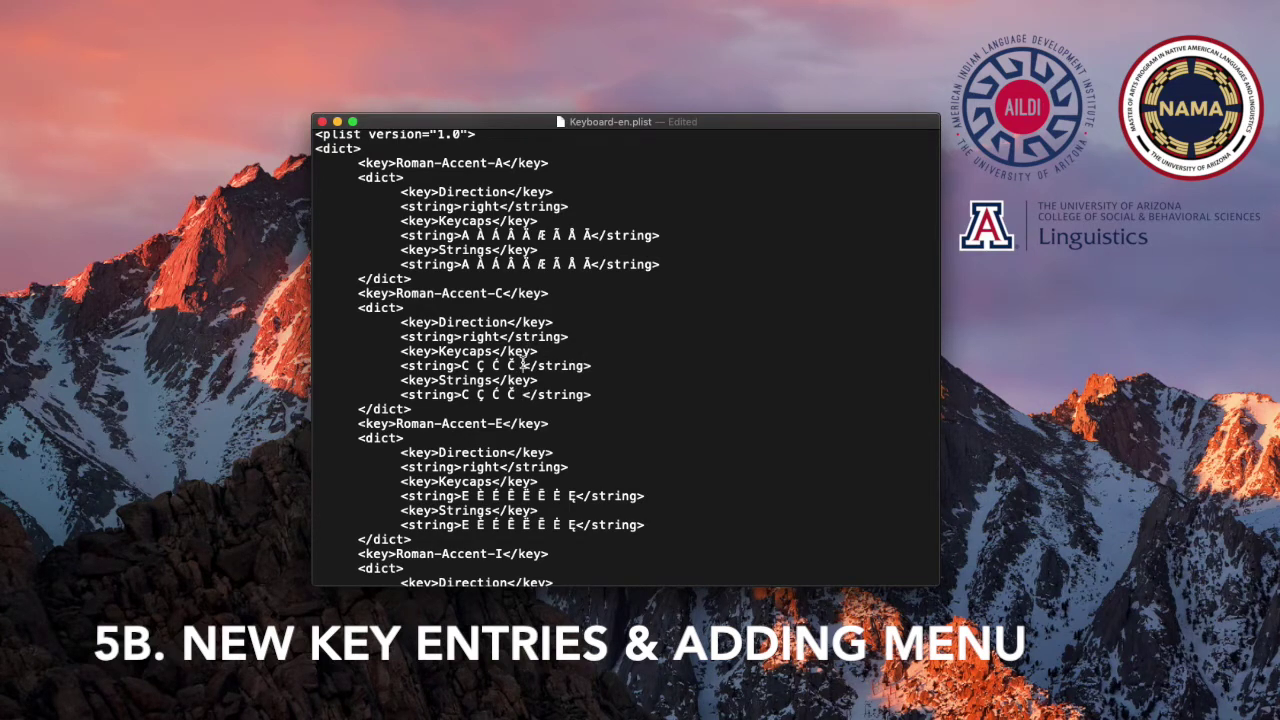
click(521, 366)
text(Ç)
click(521, 394)
text(Ç)
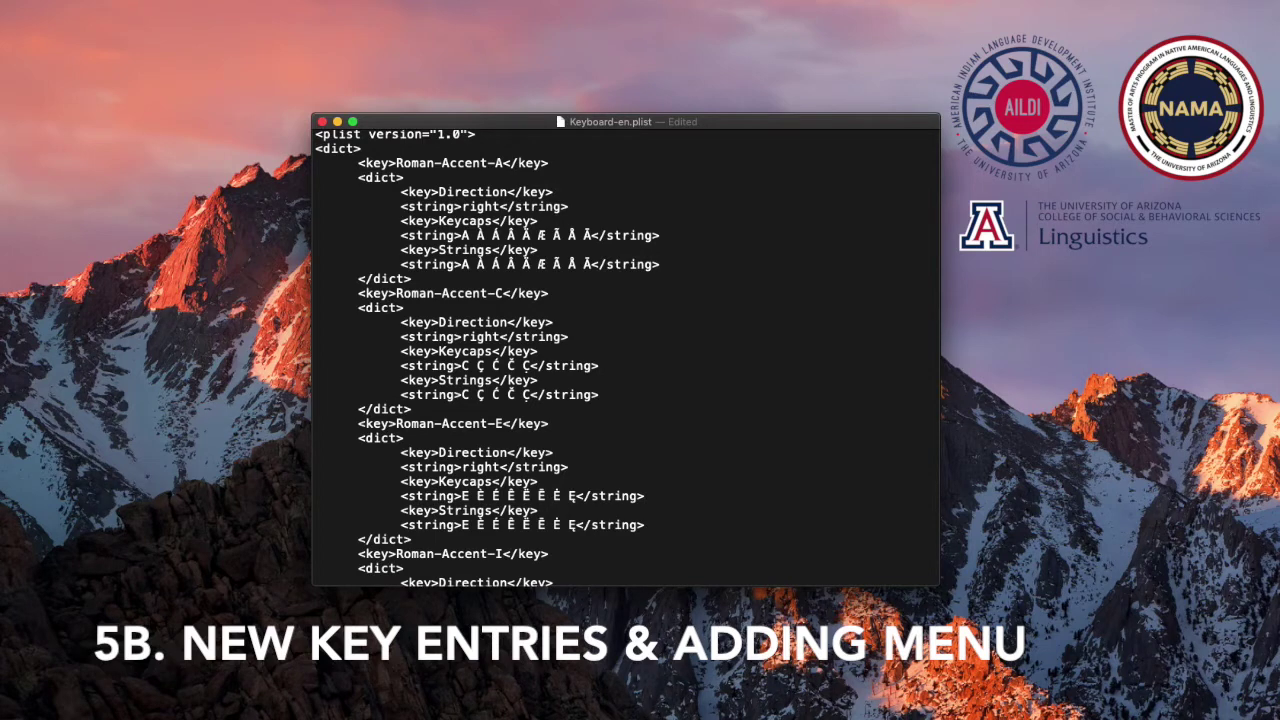
Save the edited Keyboard-en.plist with File > Save
click(120, 0)
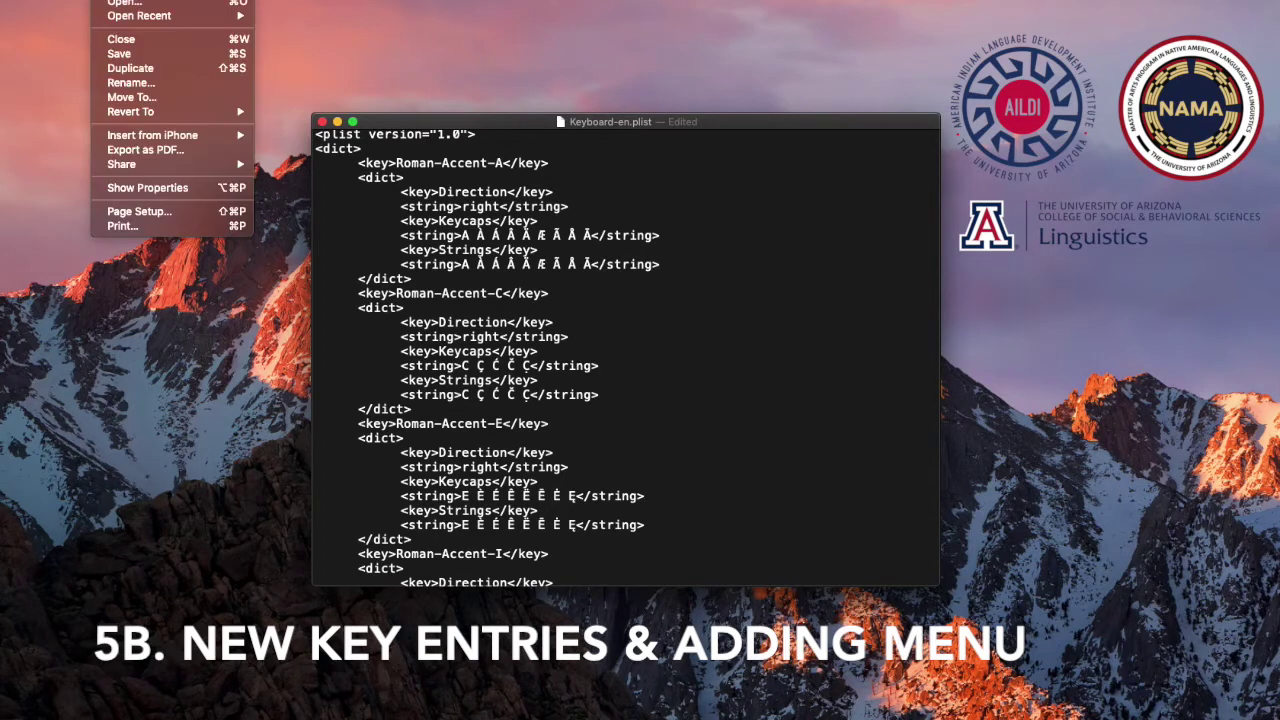
click(119, 54)
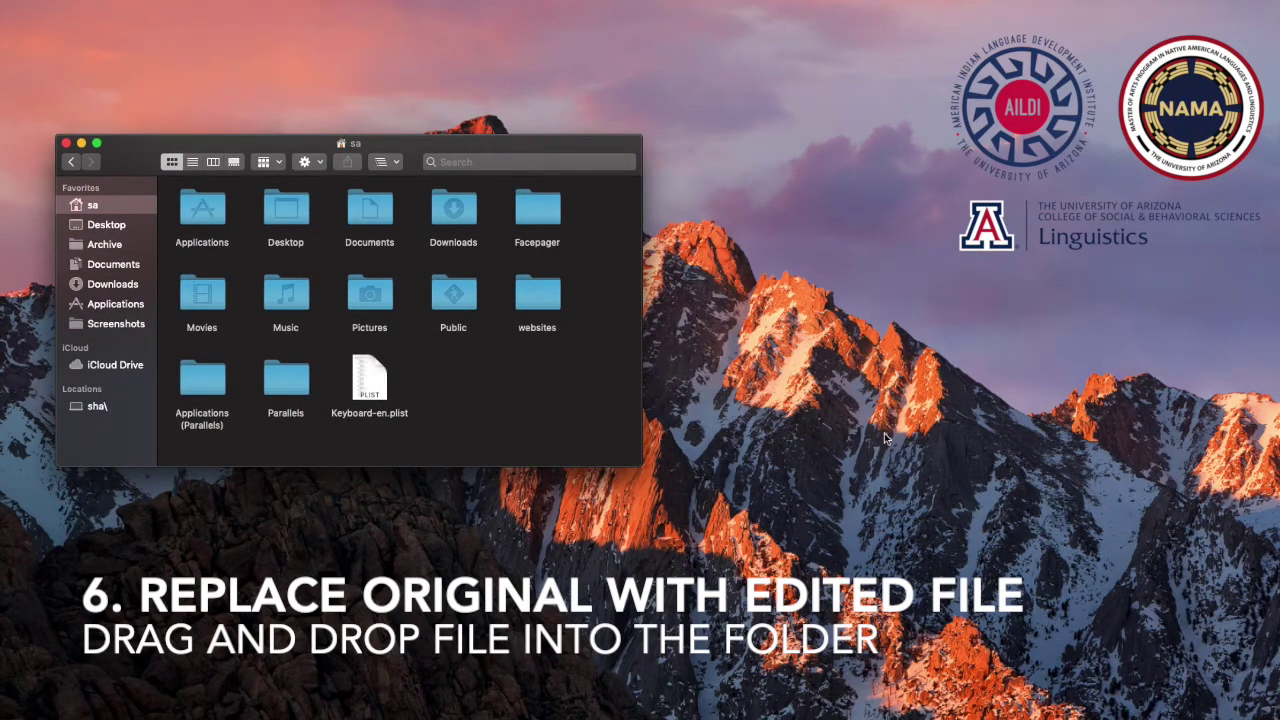
In a second Finder window, go to PressAndHold in the Input Methods folder
click(1001, 295)
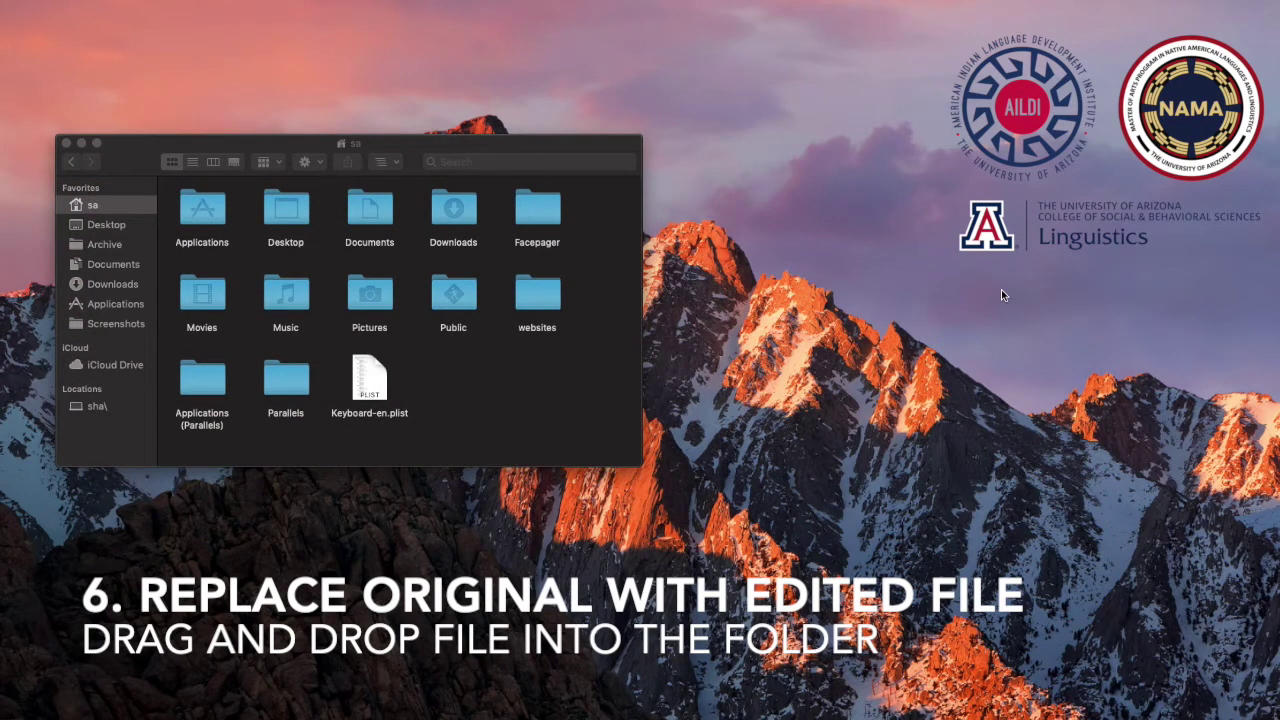
key(super+shift+g)
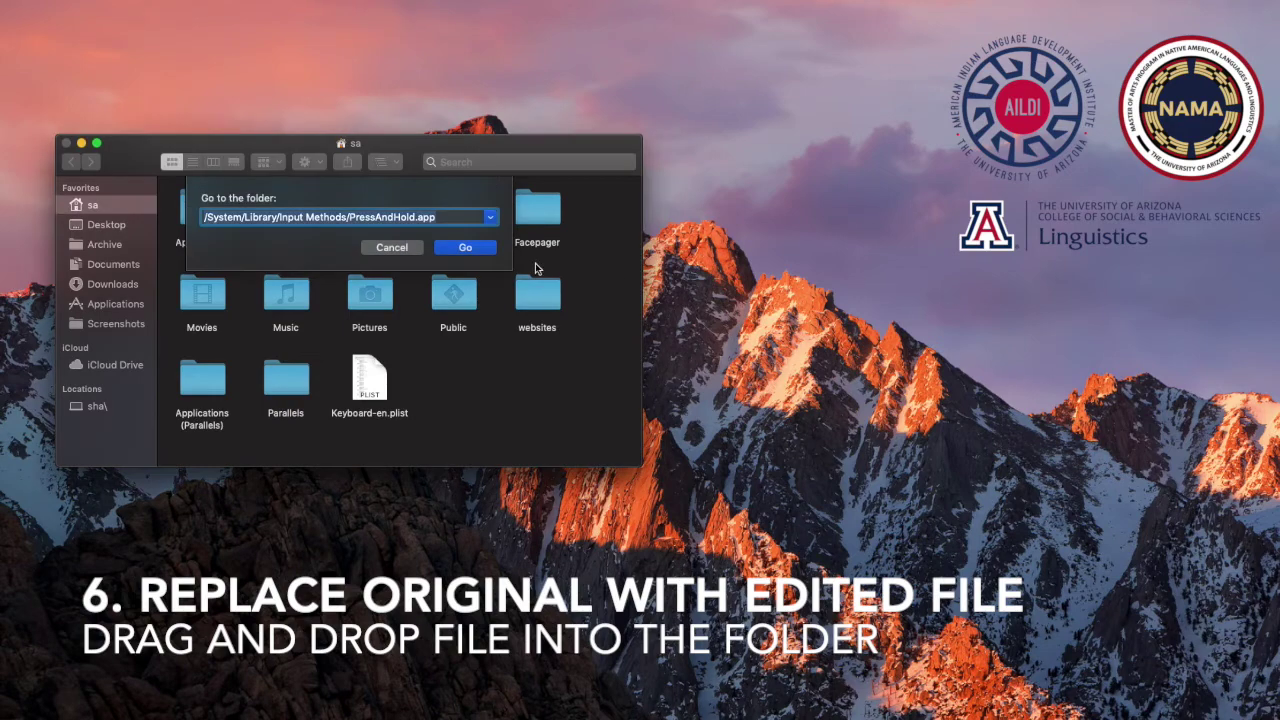
click(411, 249)
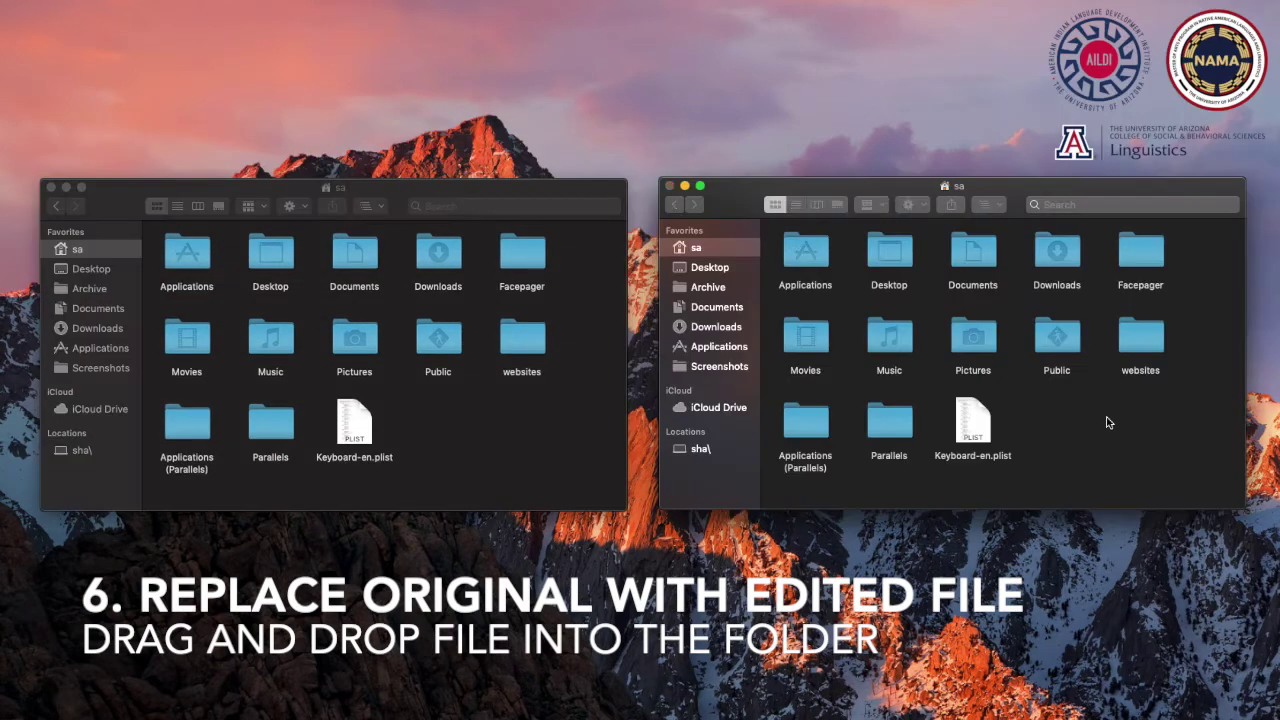
key(super+shift+g)
click(1062, 290)
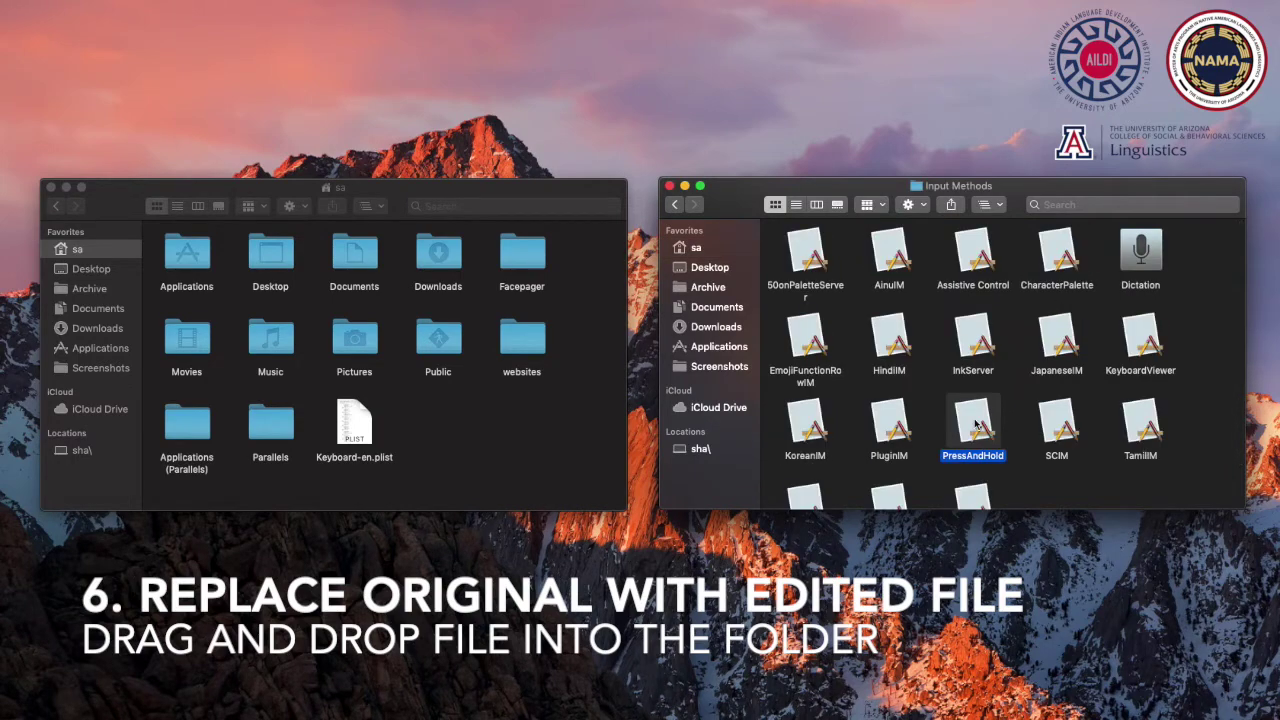
Open PressAndHold's package contents and drill through Contents, PlugIns and PAH_Extension.appex into Resources
right_click(977, 424)
click(995, 412)
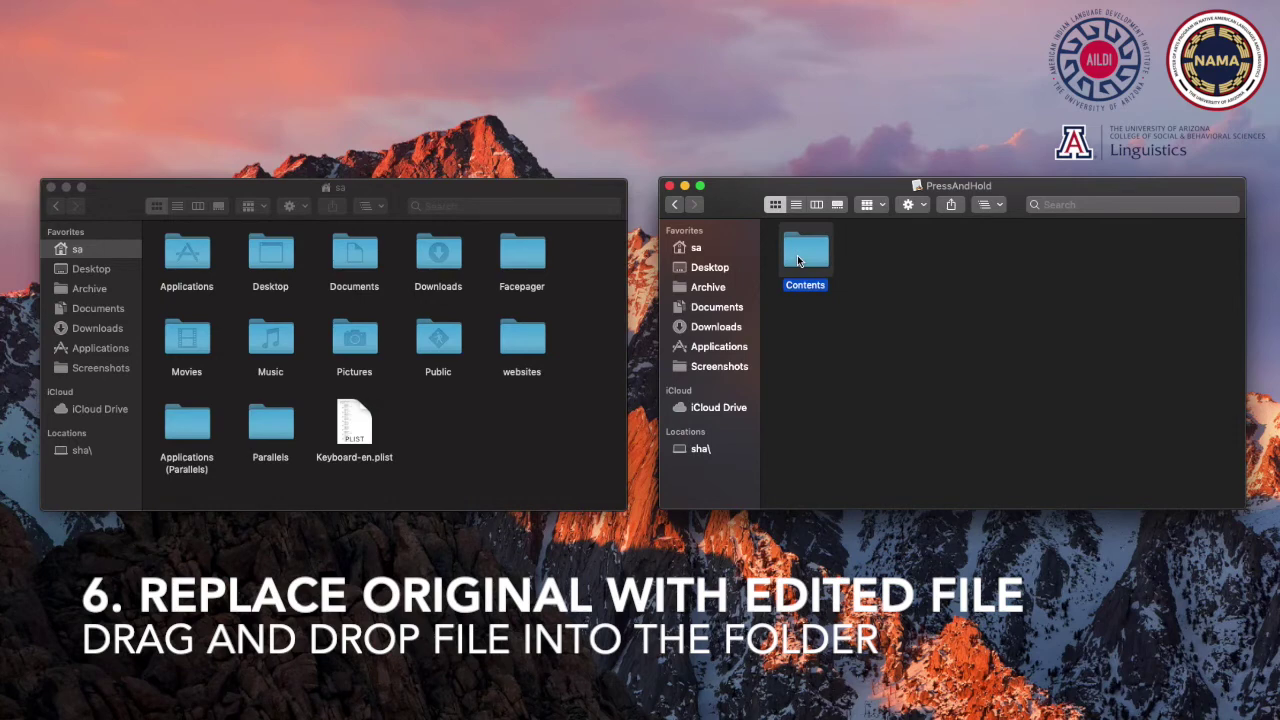
double_click(798, 258)
double_click(975, 255)
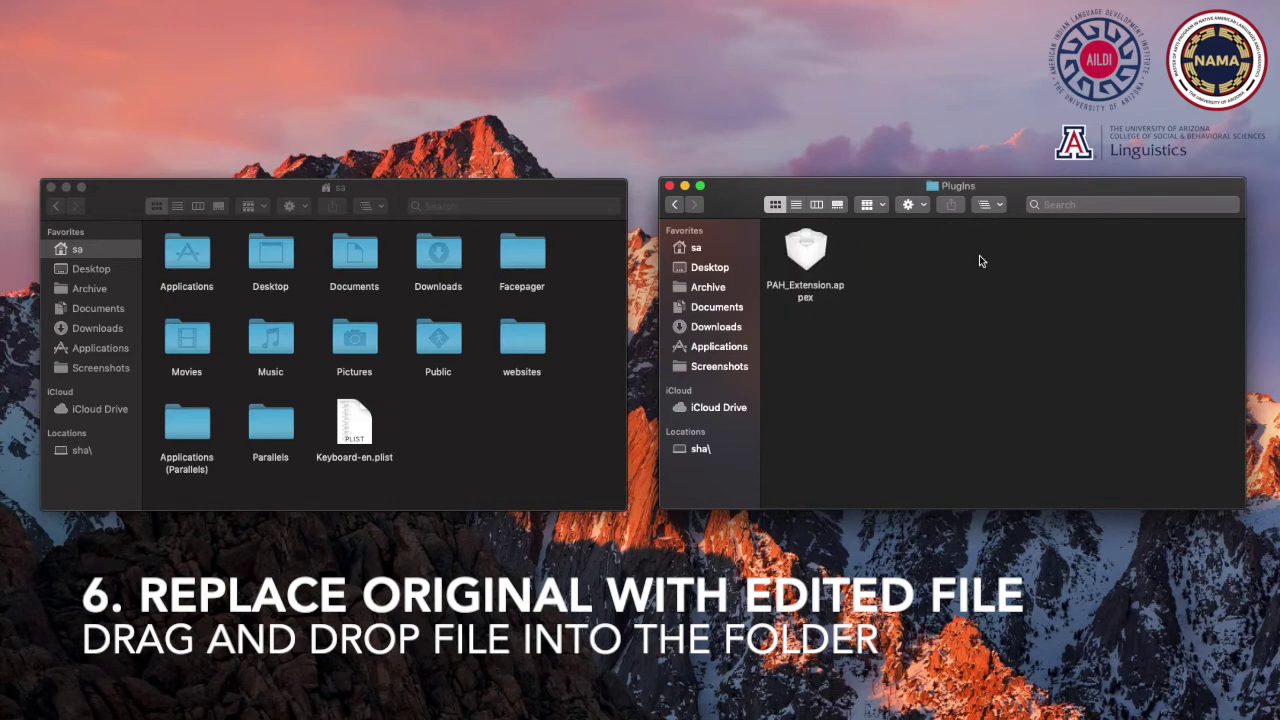
click(810, 255)
right_click(818, 254)
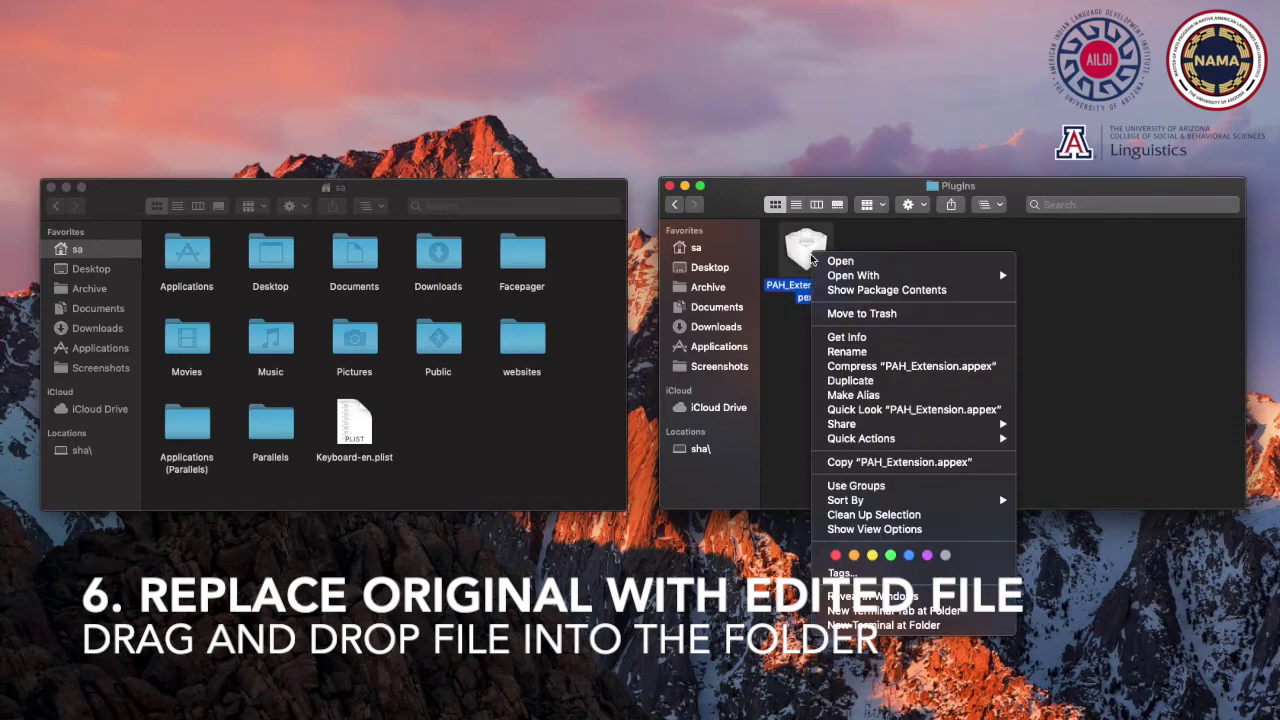
click(835, 290)
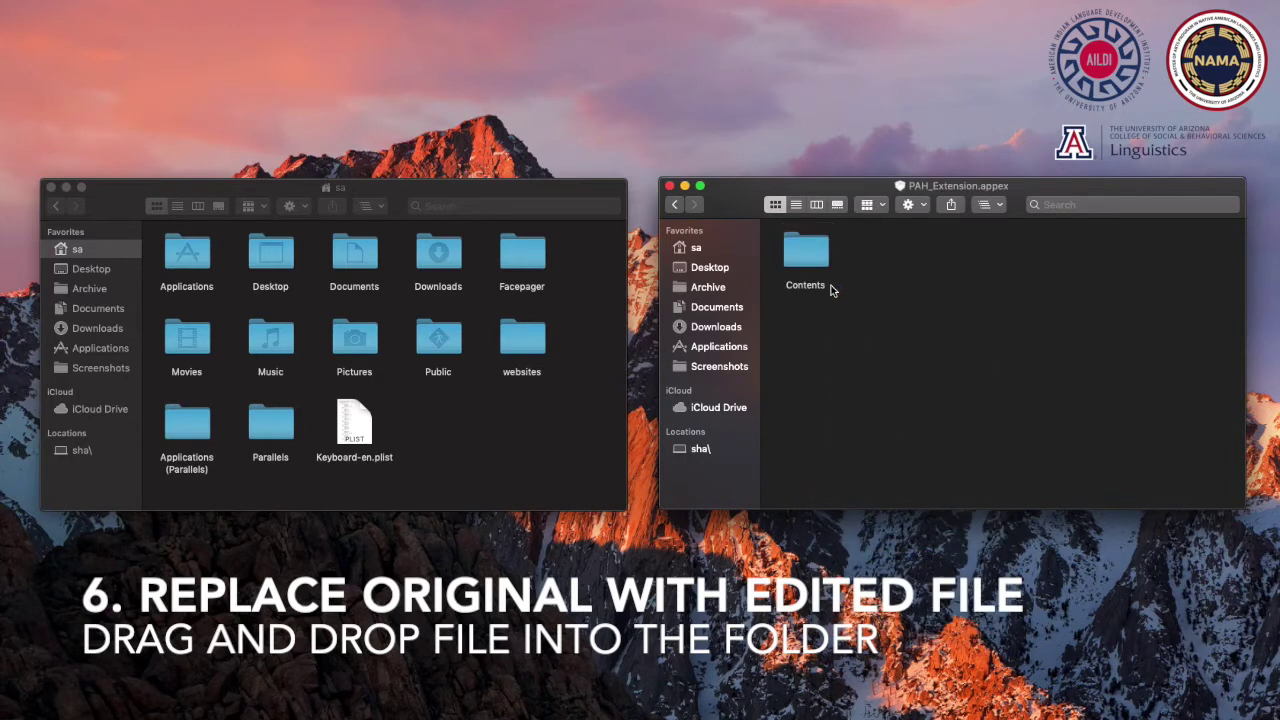
double_click(812, 263)
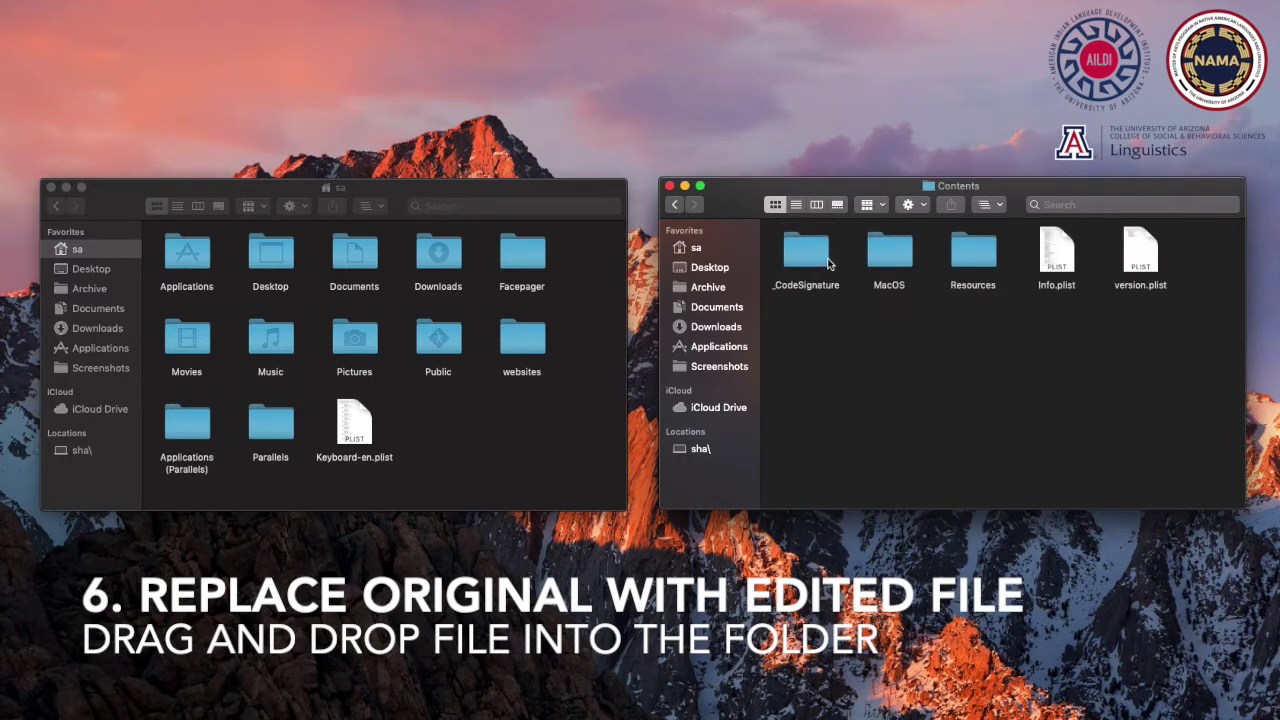
click(960, 259)
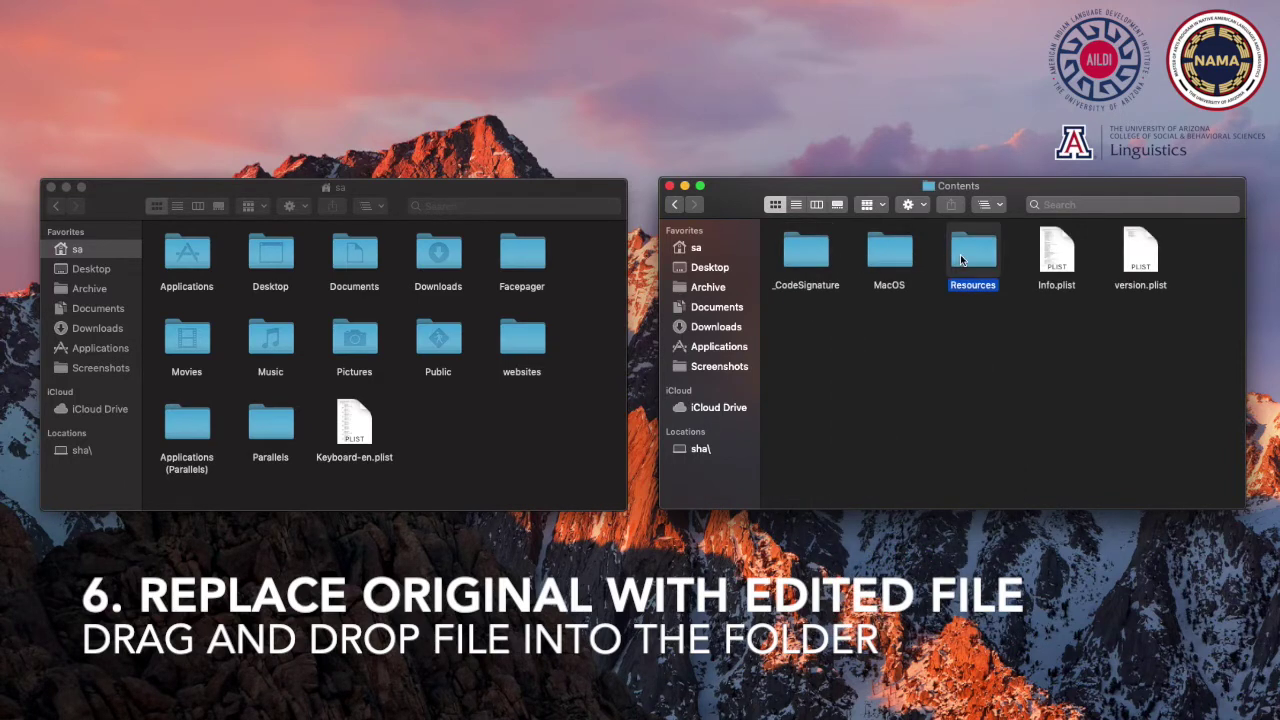
double_click(960, 256)
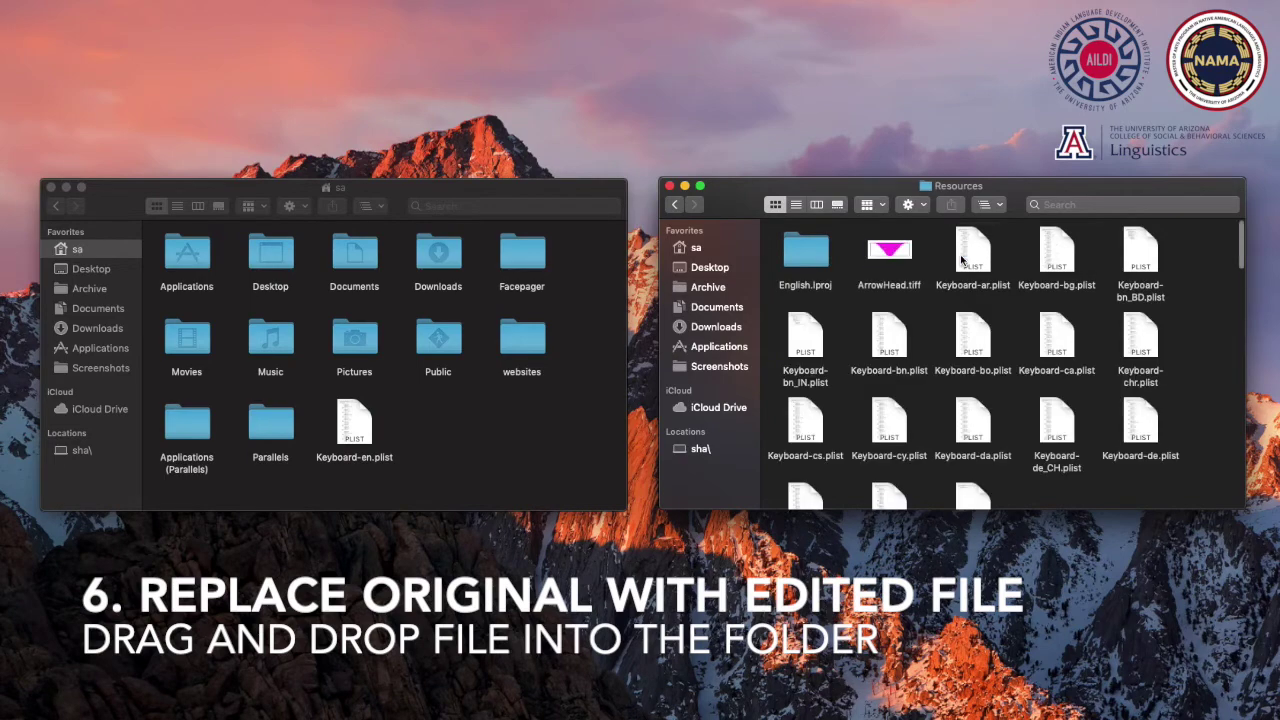
Show the Resources files in list view and scroll through them
click(797, 205)
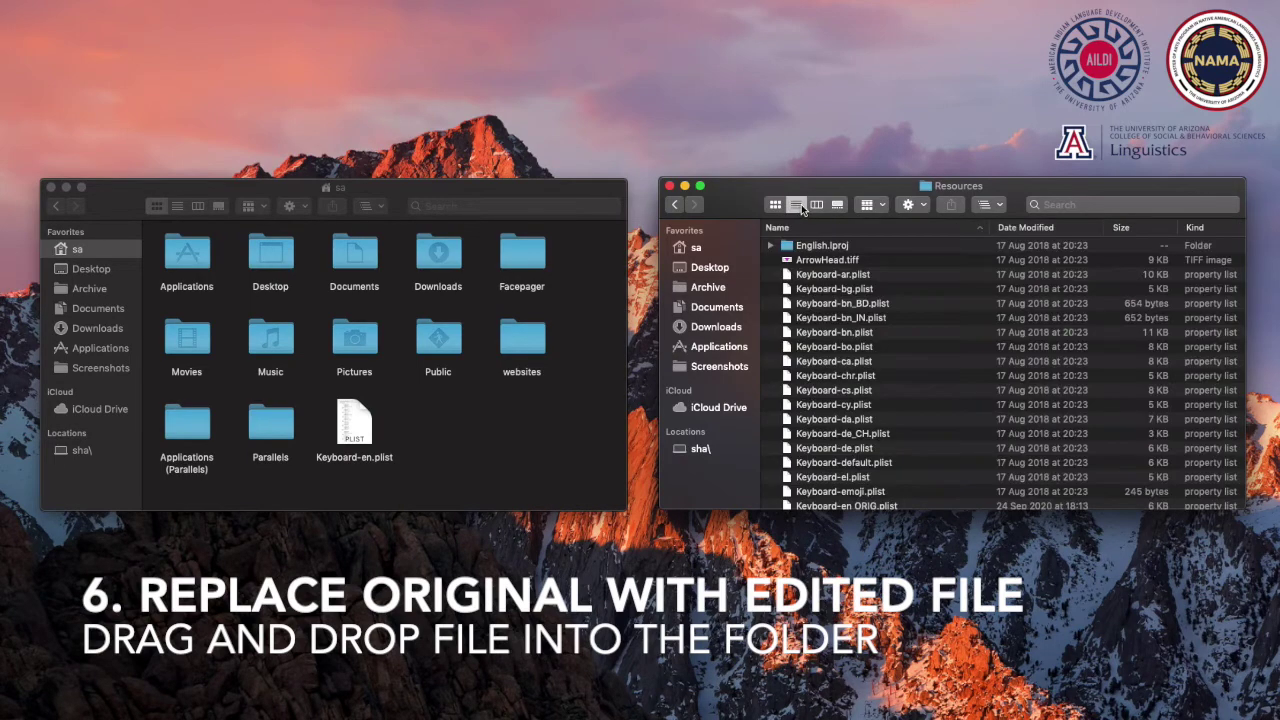
scroll(888, 453, down, 2)
scroll(888, 453, down, 10)
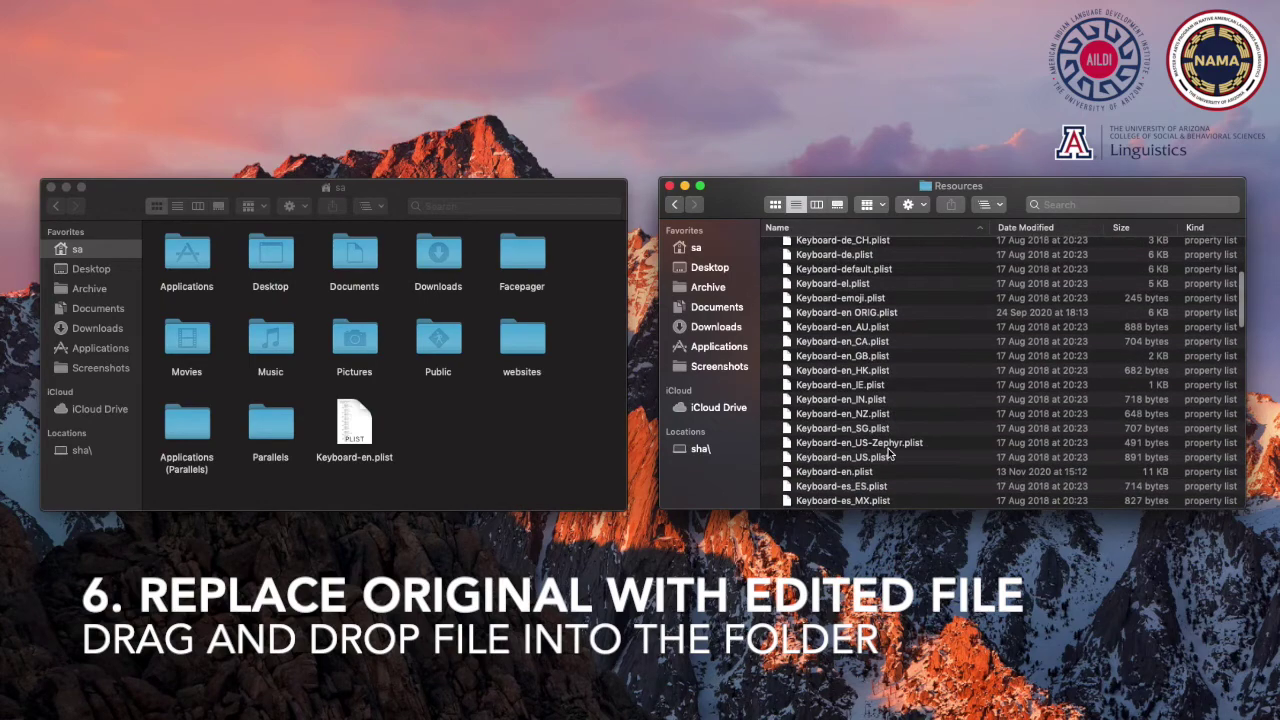
scroll(888, 453, down, 2)
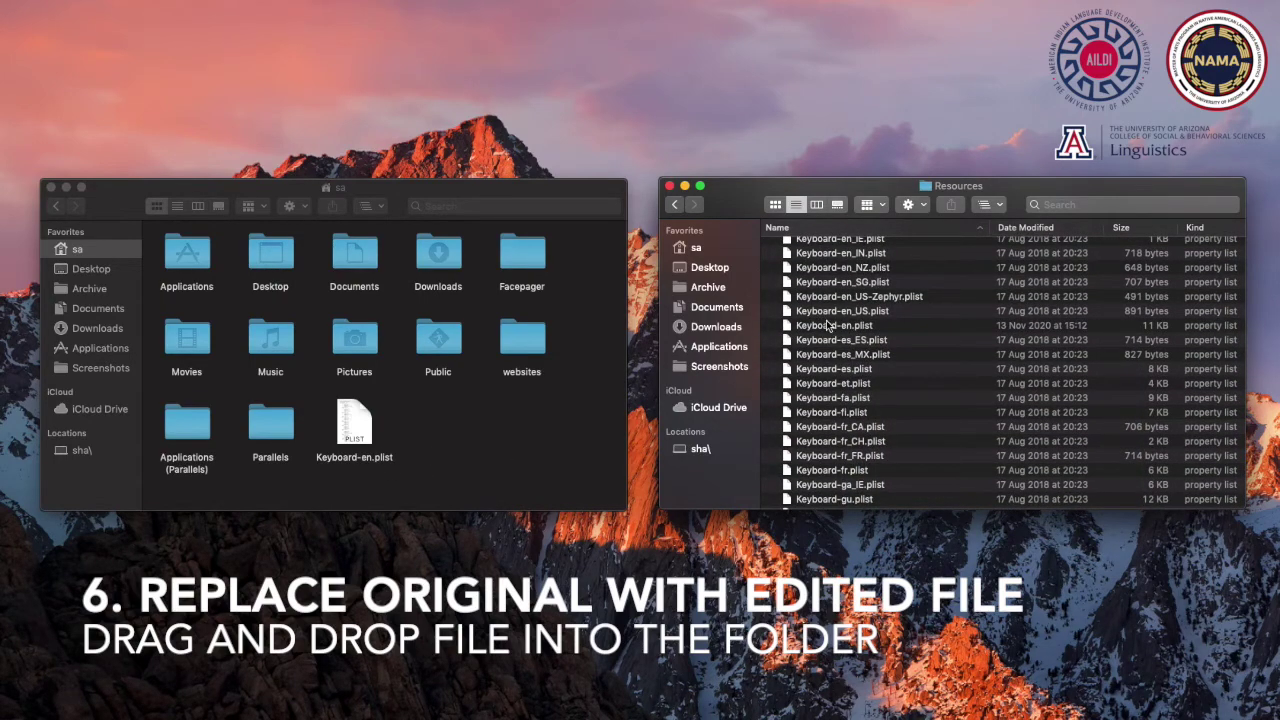
scroll(915, 421, up, 5)
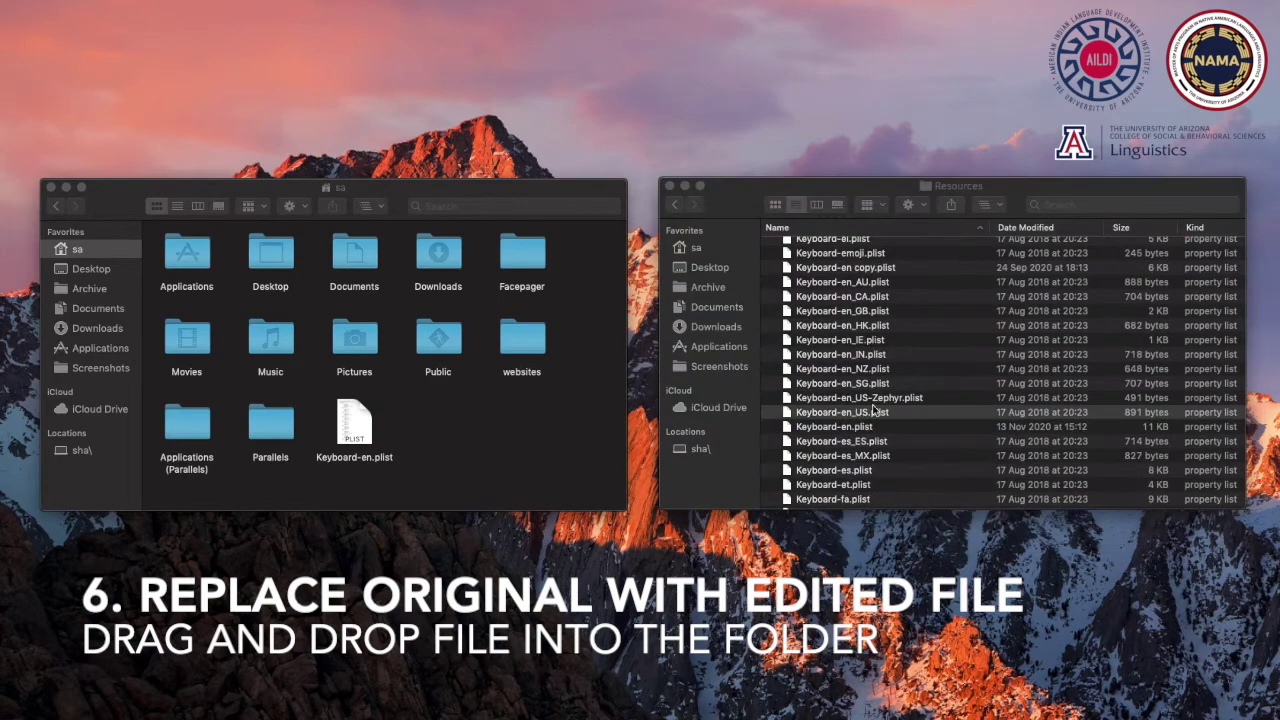
scroll(860, 412, up, 4)
scroll(862, 410, up, 2)
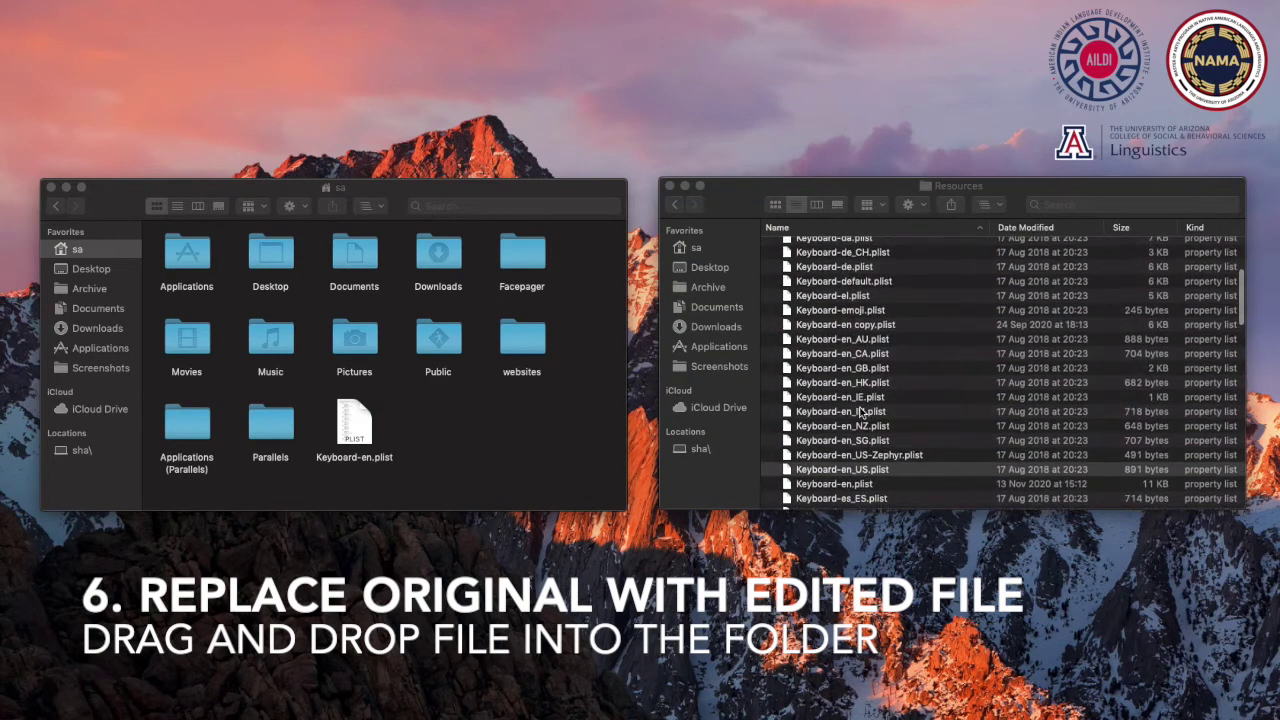
Rename Keyboard-en copy.plist to Keyboard-en ORIGINAL.plist, authorising with the administrator password
click(862, 330)
click(866, 328)
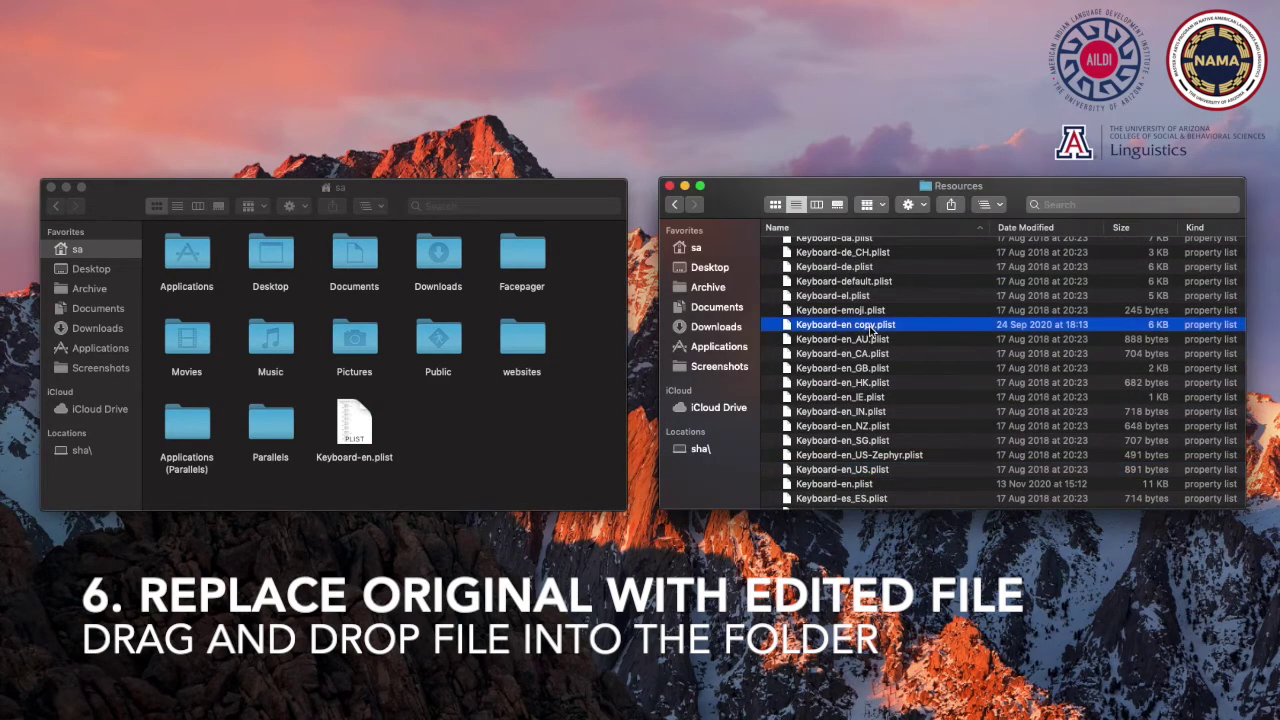
click(872, 327)
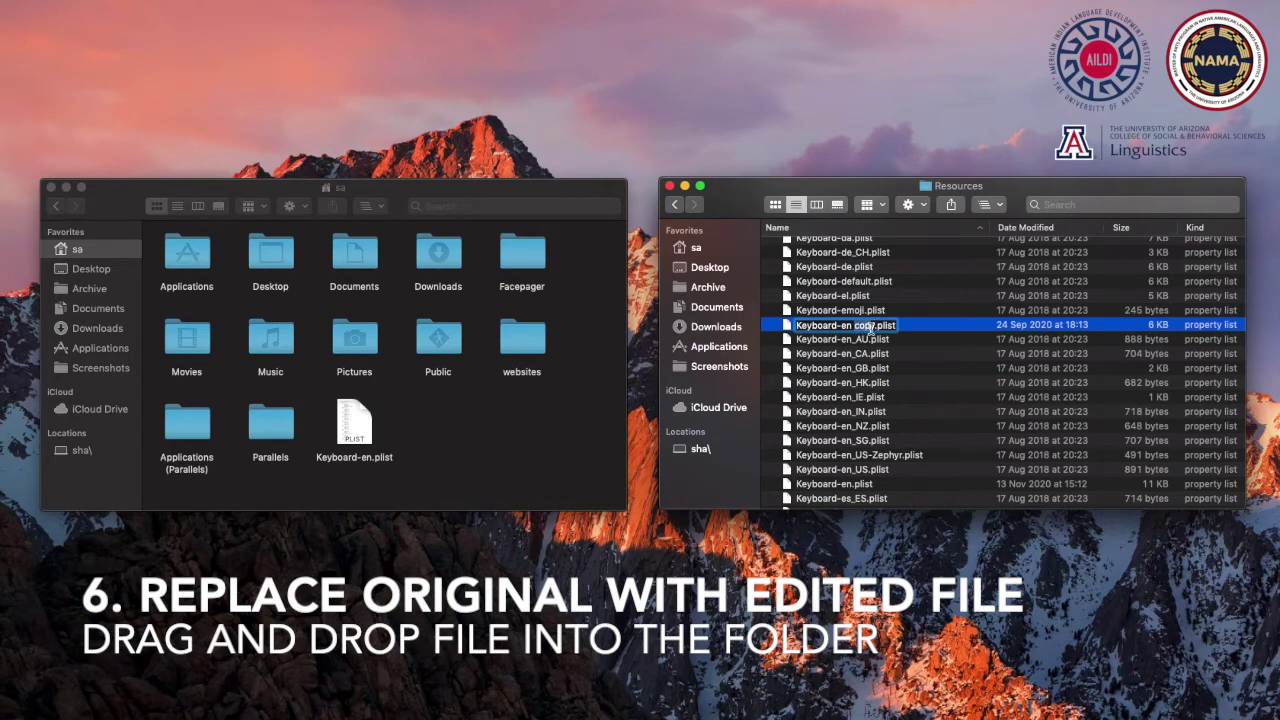
double_click(866, 326)
text(ORIGINAL)
key(Return)
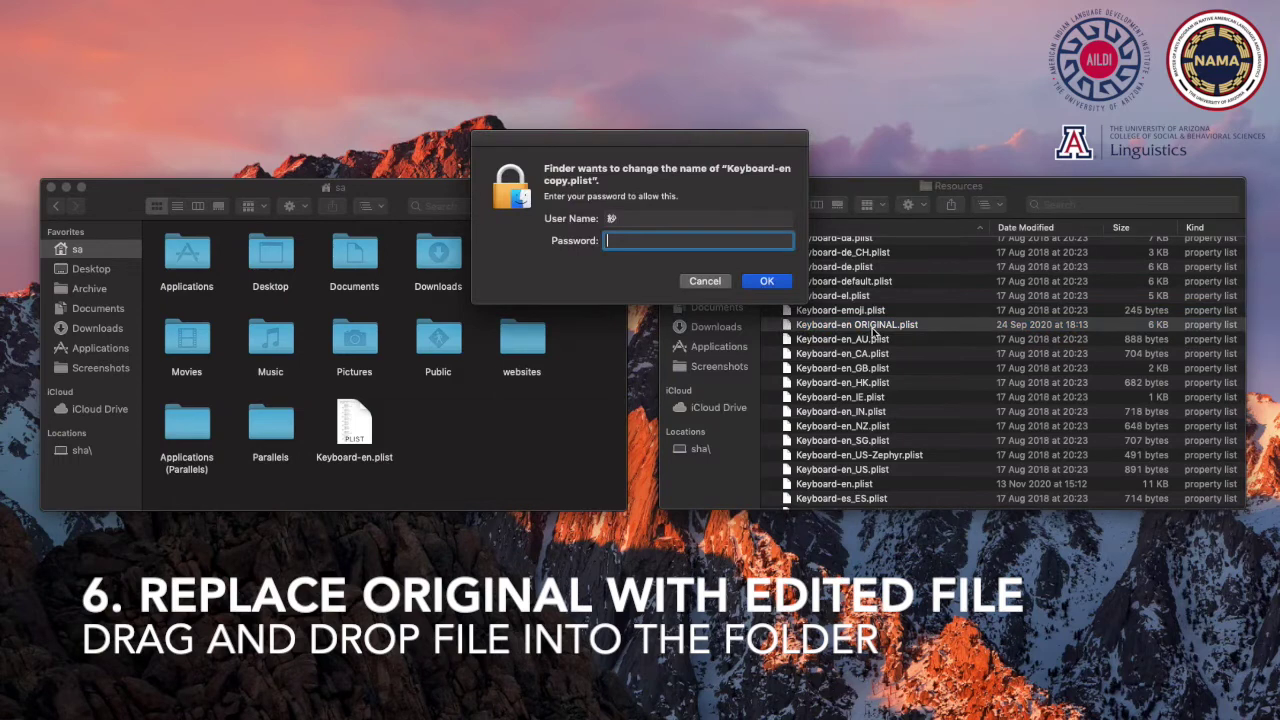
text(a*******)
key(Return)
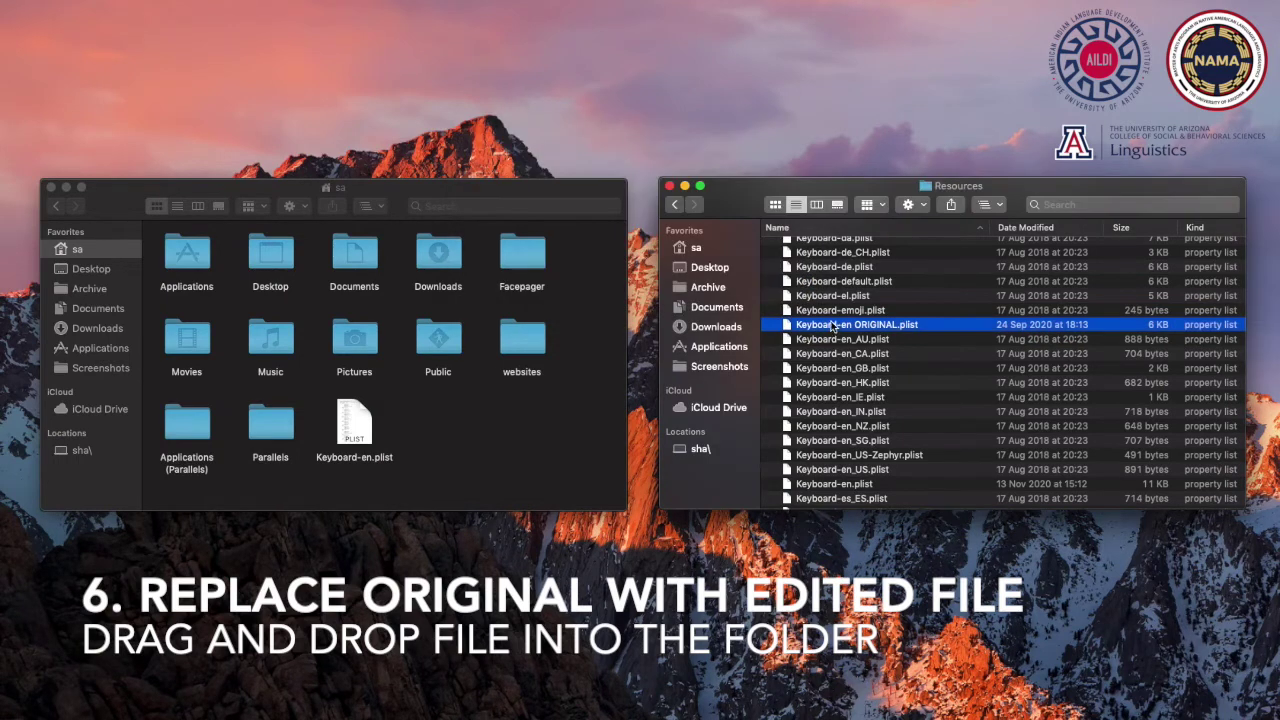
scroll(873, 432, down, 3)
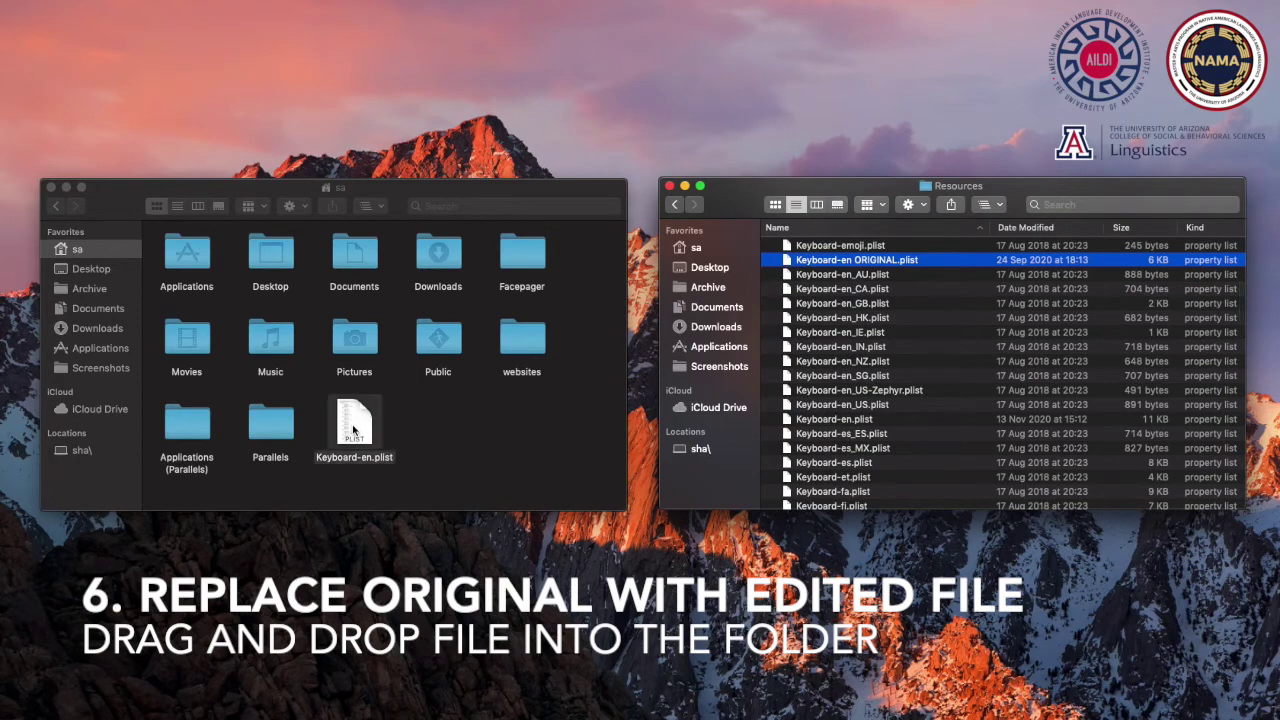
Move the edited Keyboard-en.plist from home into Resources, replacing the old one after administrator authentication
drag(352, 430, 368, 432)
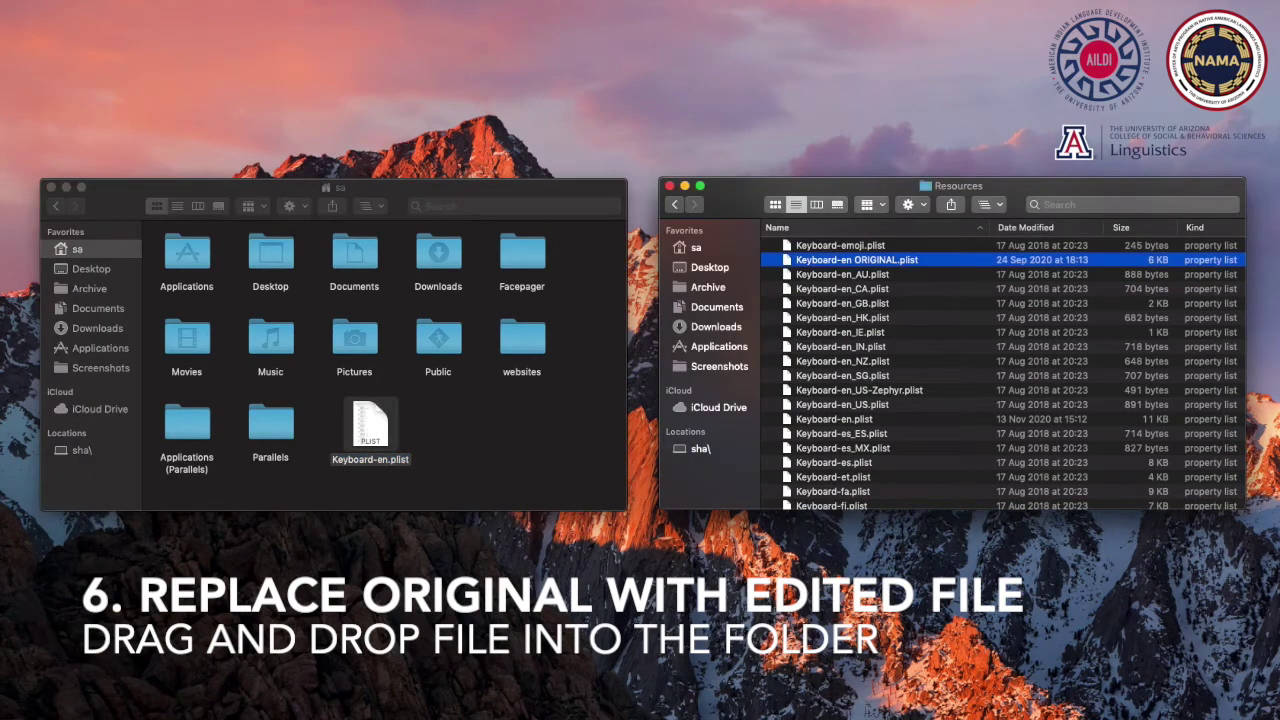
drag(365, 438, 849, 426)
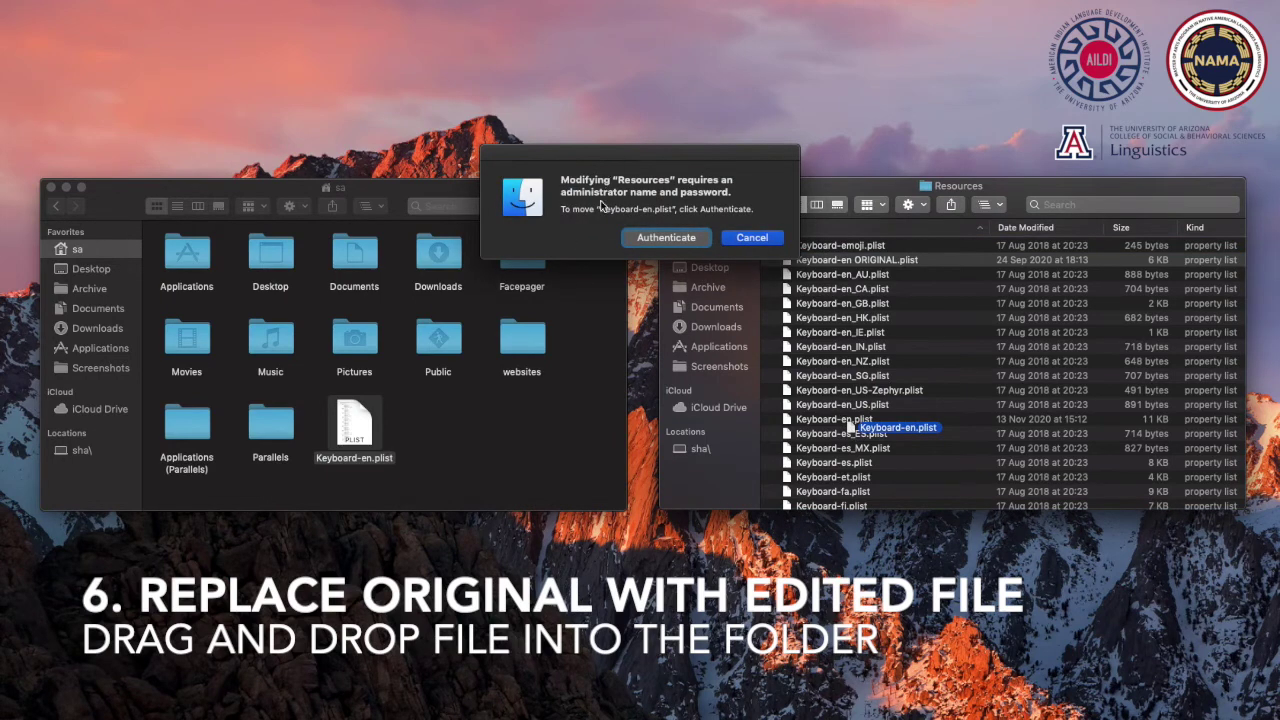
click(642, 238)
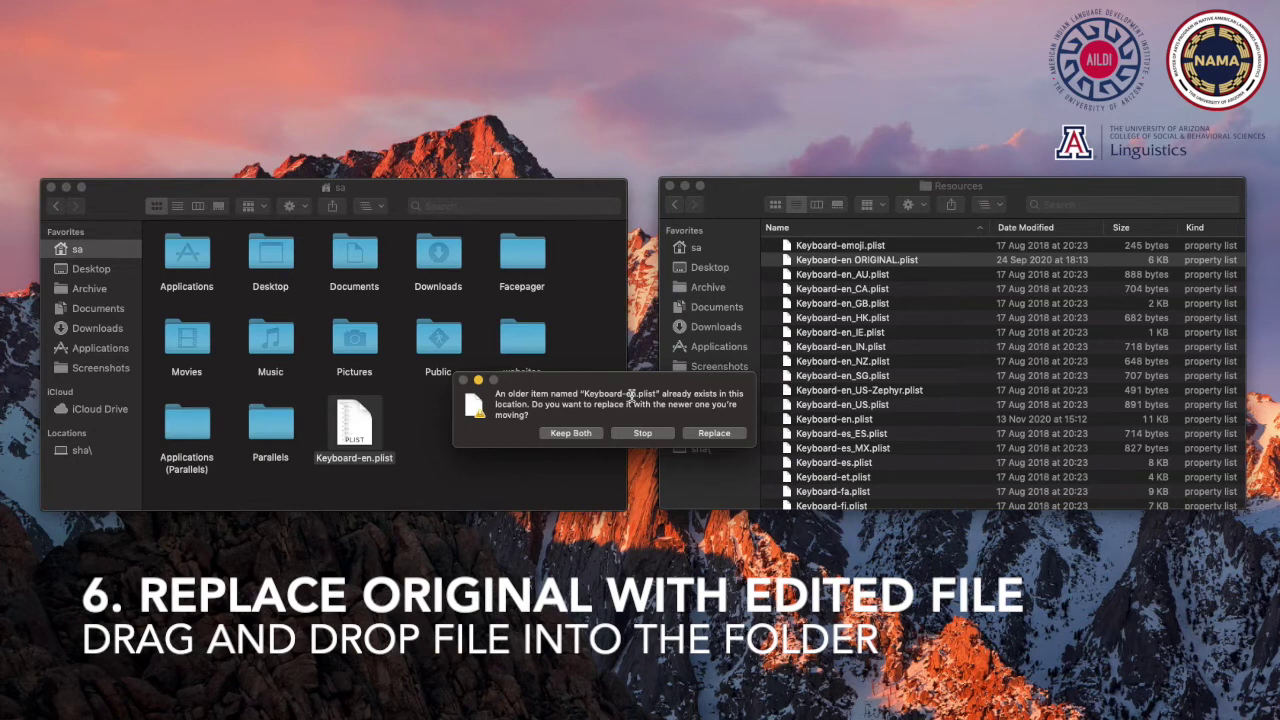
click(716, 433)
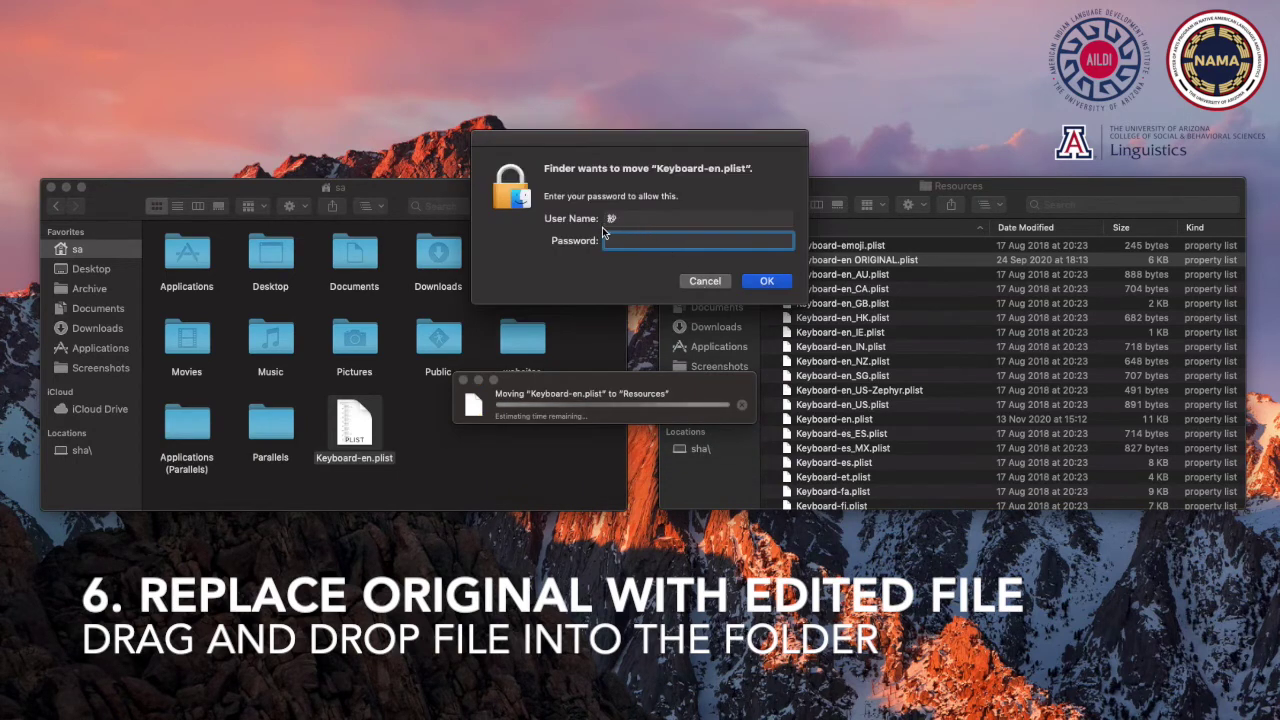
text(********)
key(Return)
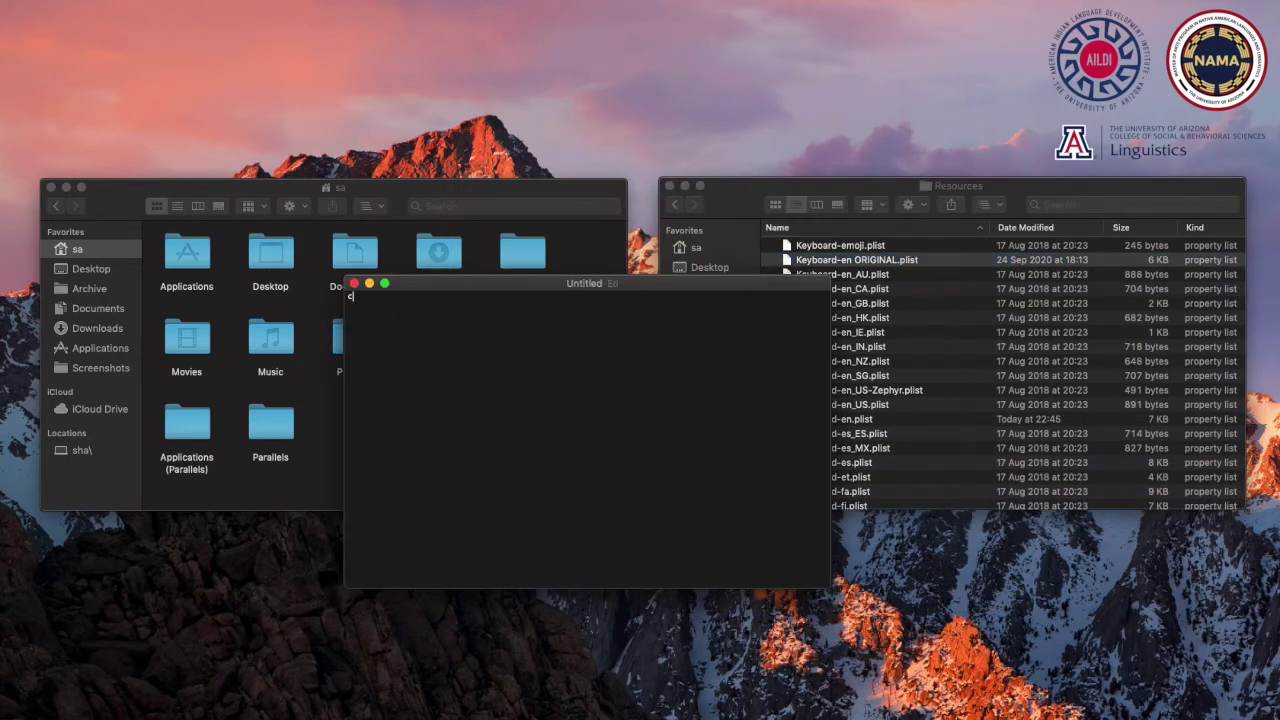
Insert ç, Ç and ð from the press-and-hold accent popups in a blank document
text(c)
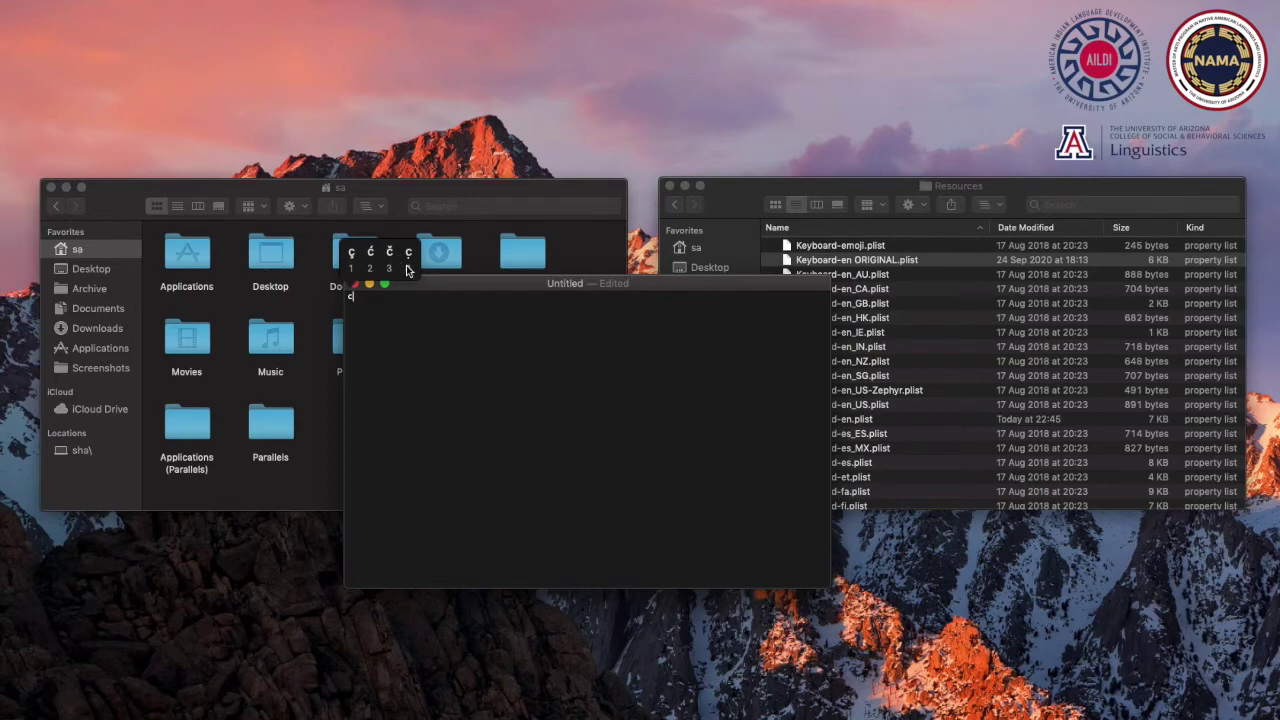
click(408, 262)
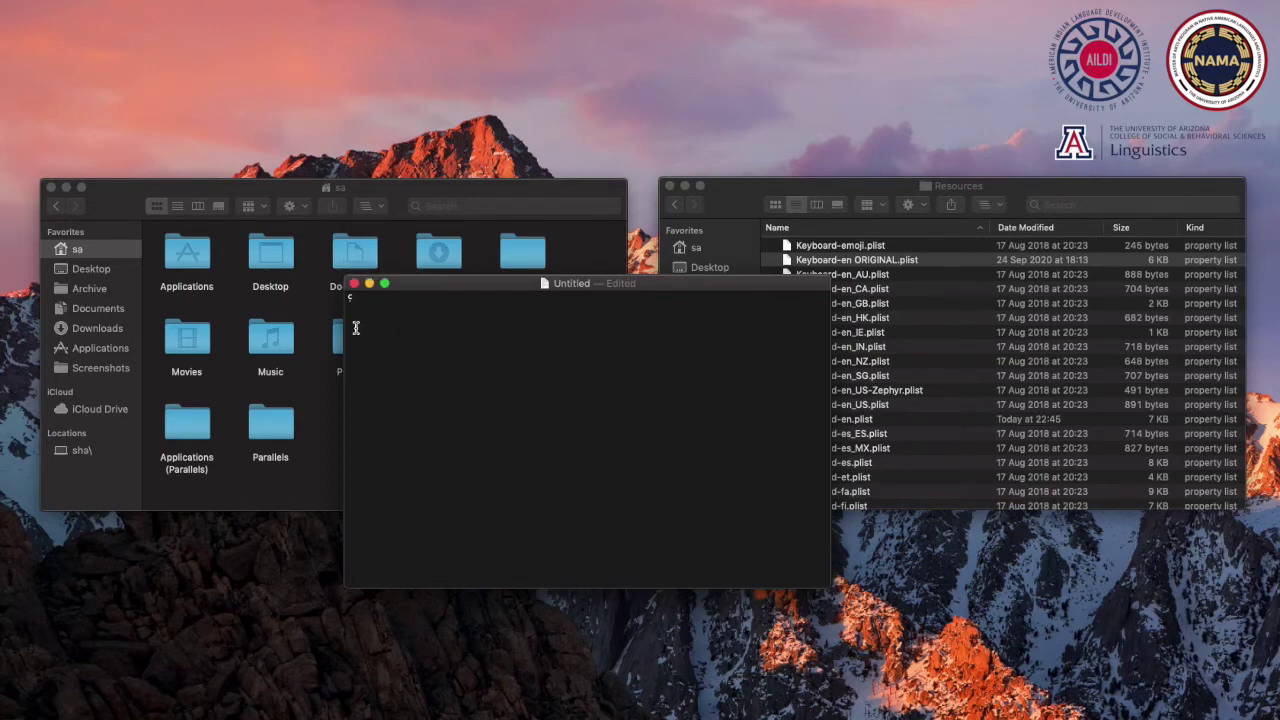
text(c)
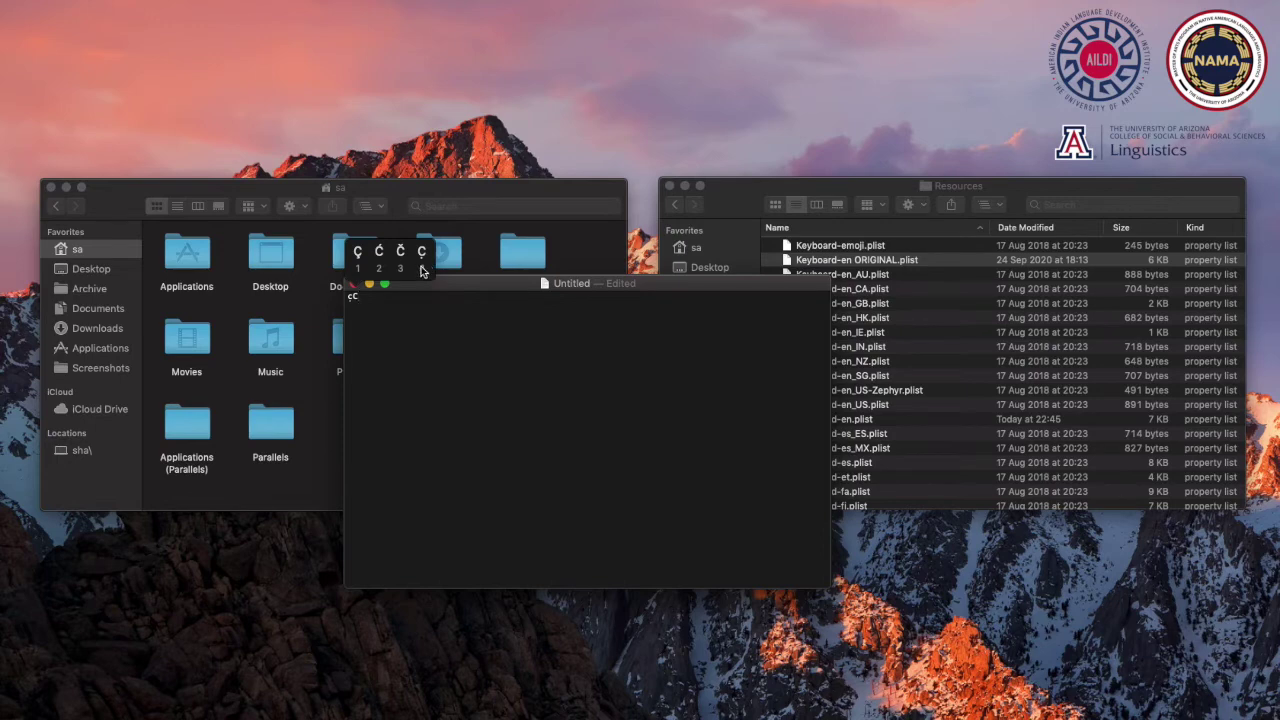
click(421, 267)
text(d)
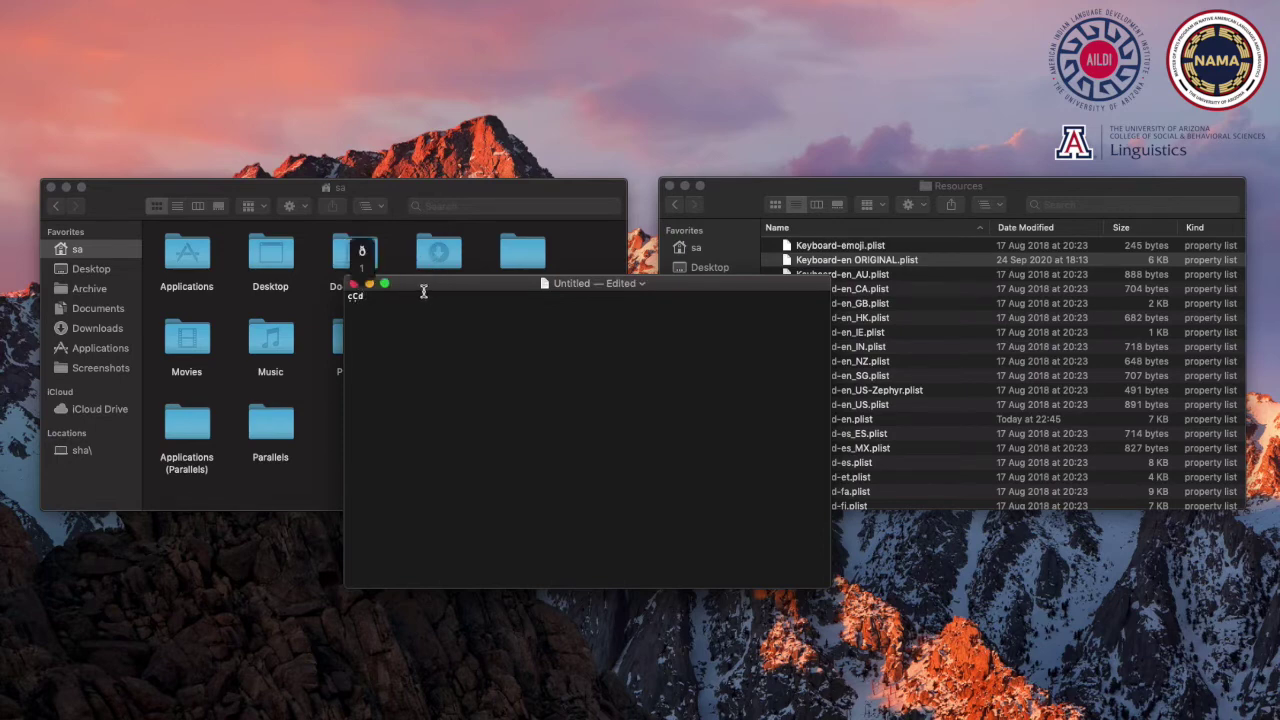
click(364, 266)
Rework the test line so the accented letters are spaced apart
key(BackSpace)
key(BackSpace)
key(BackSpace)
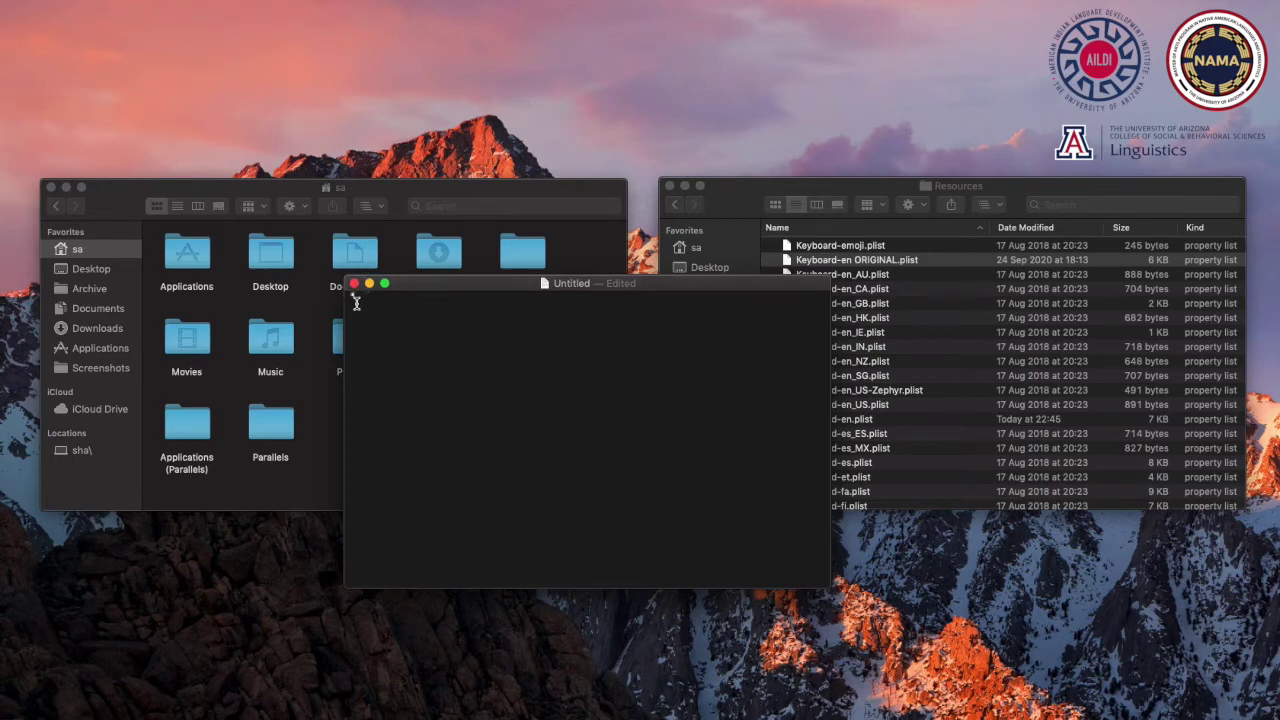
text(c̣ḷo)
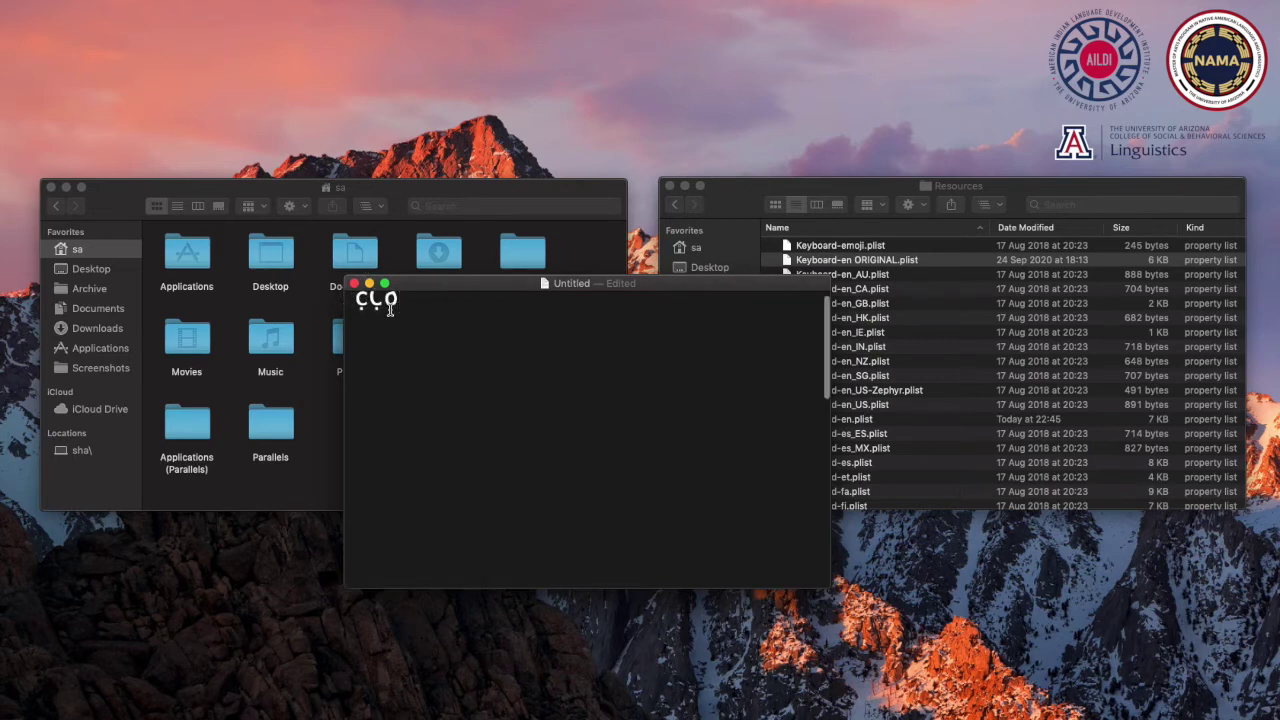
click(371, 310)
key(Right)
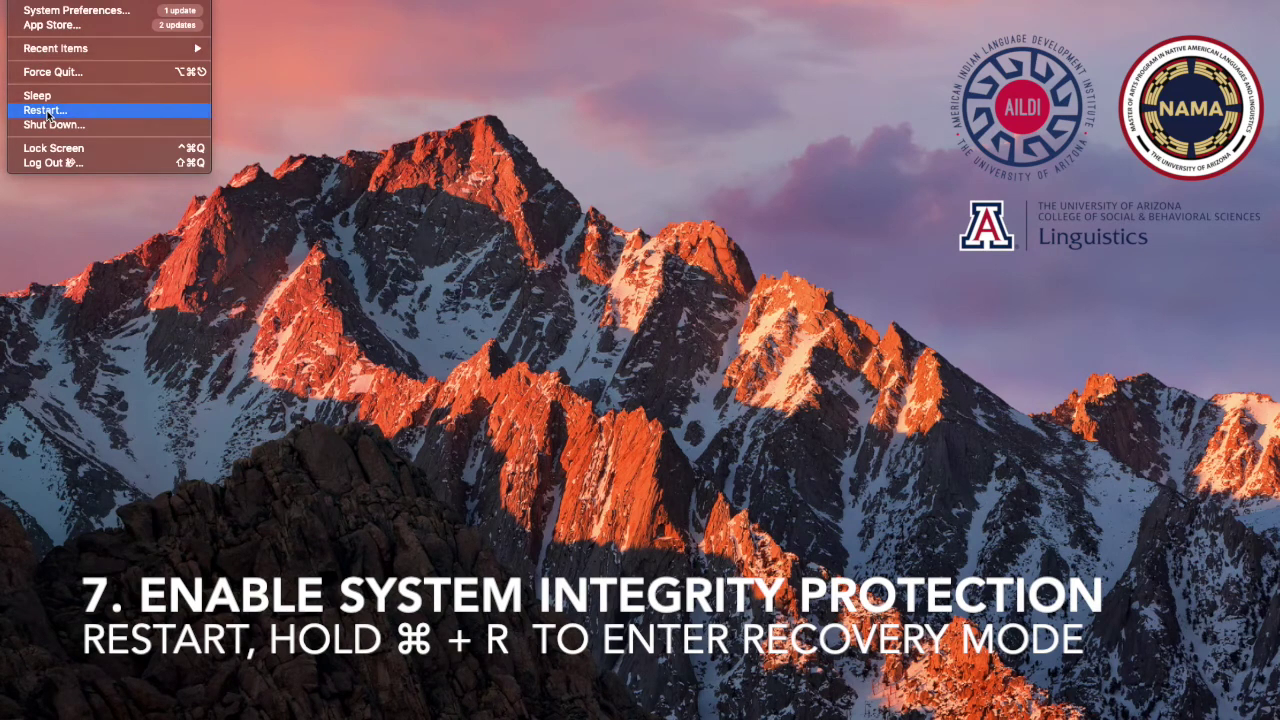
Restart the Mac from the Apple menu and confirm the restart
click(47, 112)
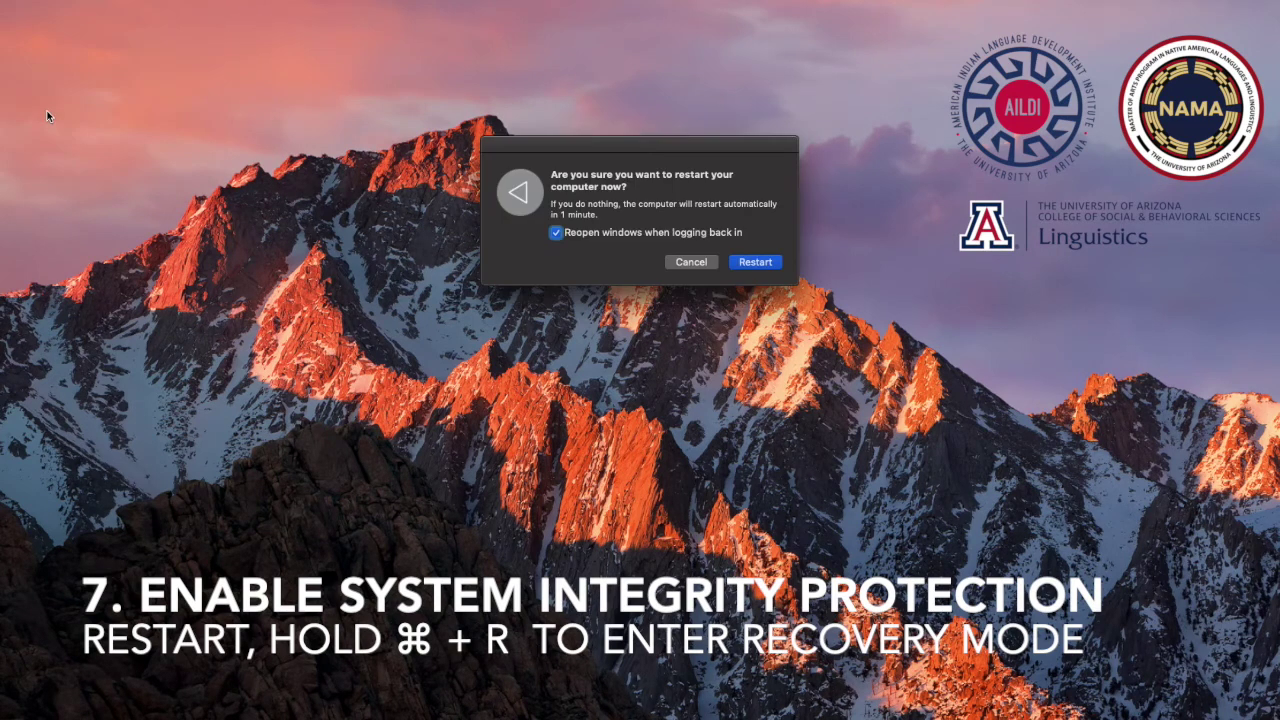
click(755, 262)
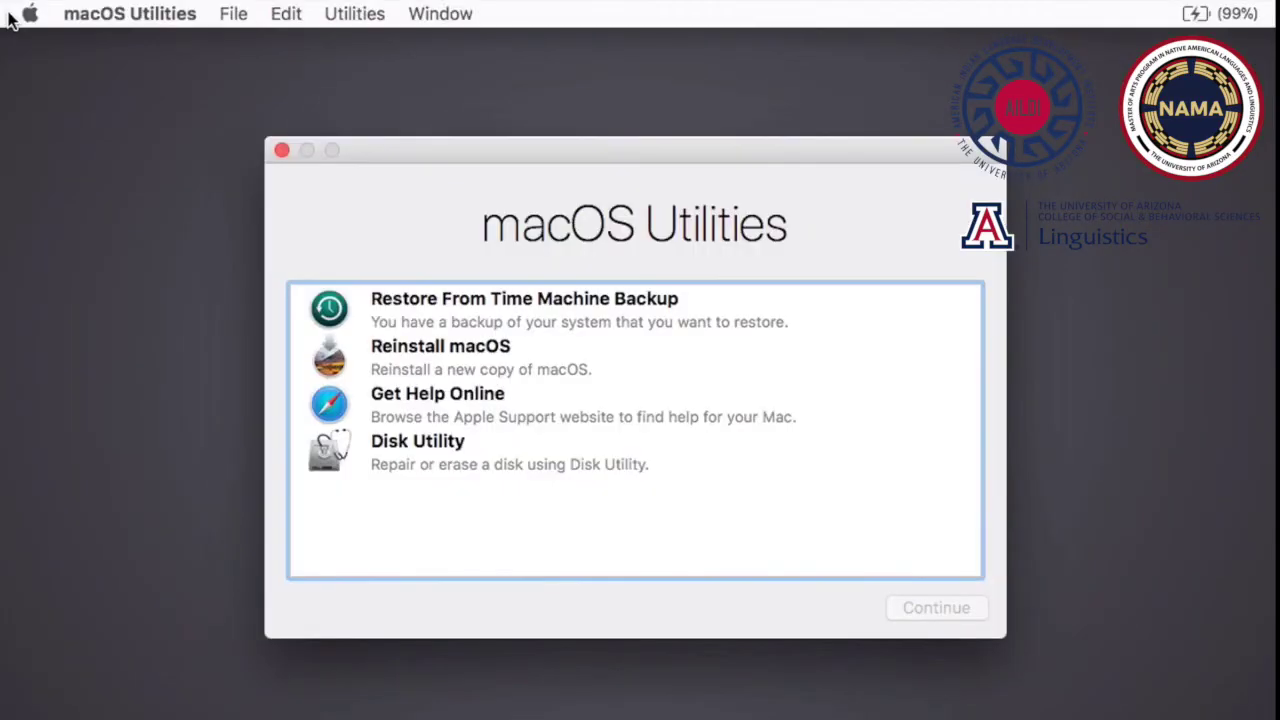
Launch Terminal from the Recovery Utilities menu and enter the csrutil command
click(354, 14)
click(398, 140)
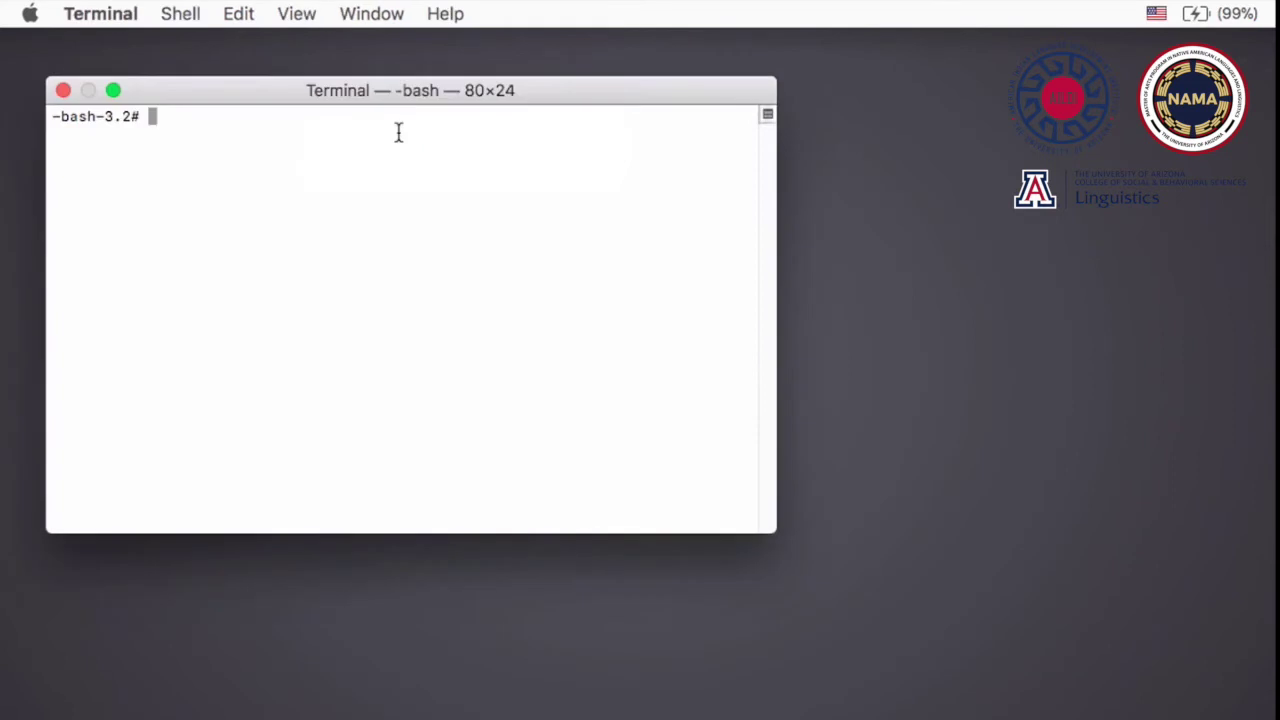
text(csrutil)
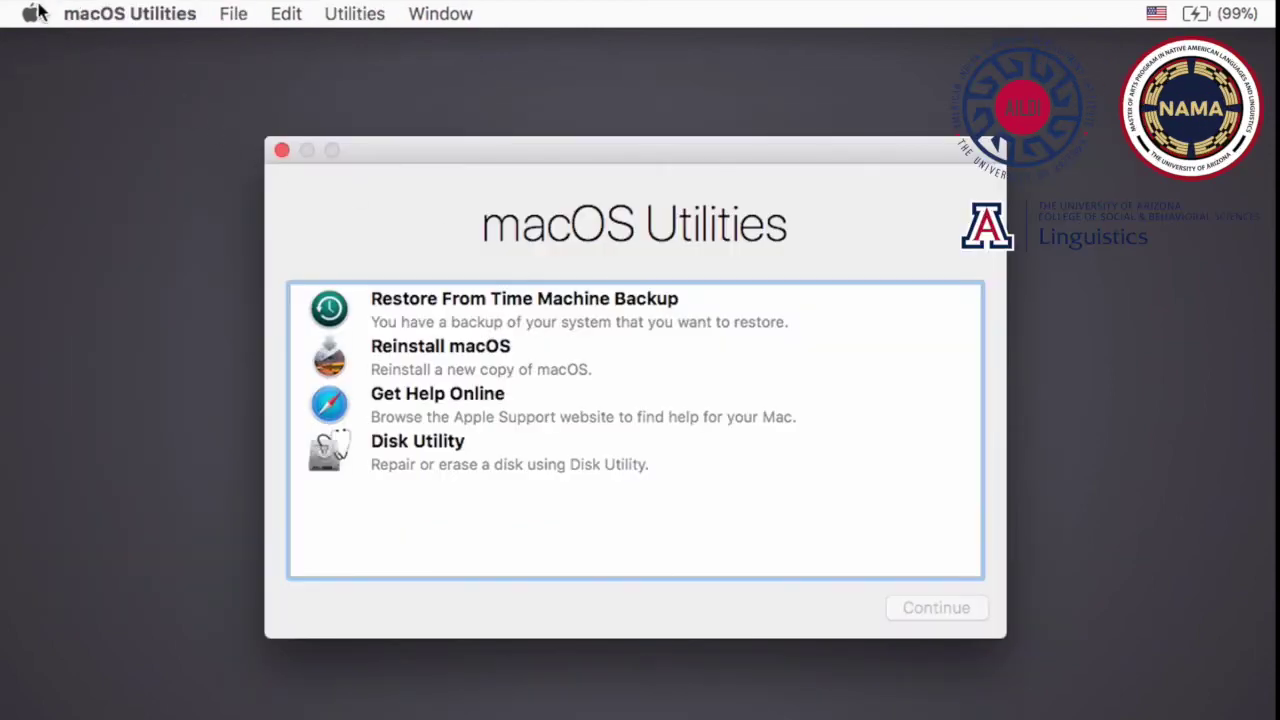
Open the Apple menu showing the restart and shut down options
click(32, 13)
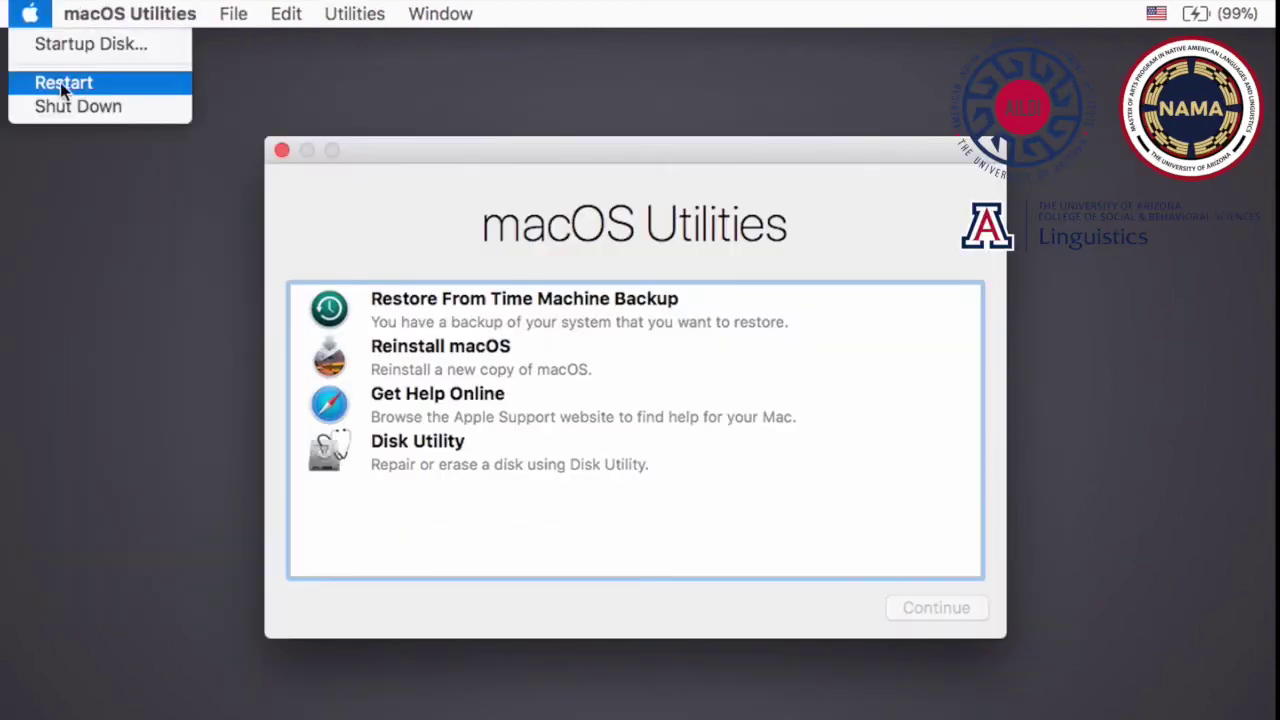